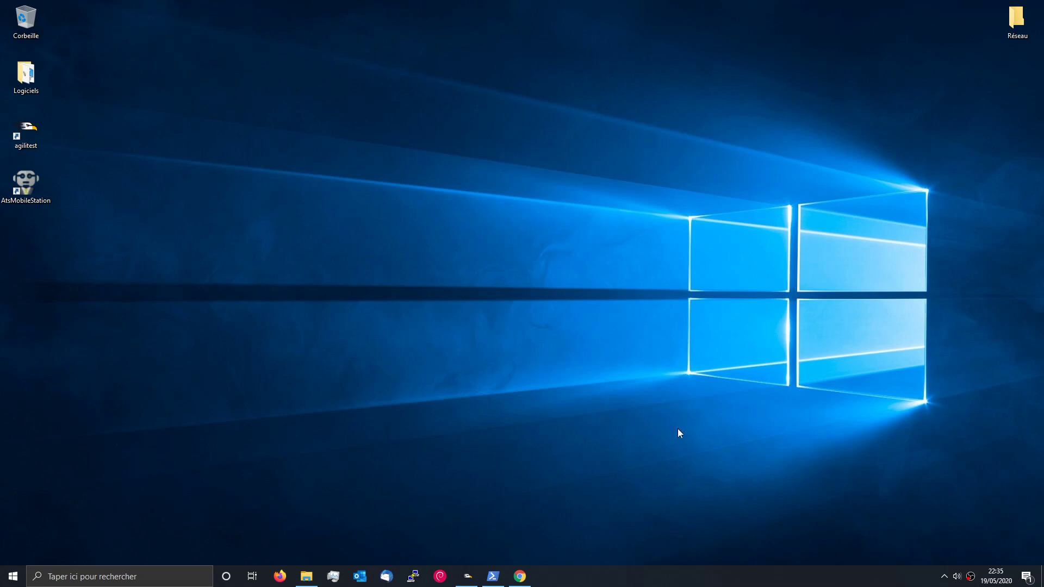
- Switch to Agilitest and open the existing scripts Test1.ats and Test2.ats from the test-minimal project
left_click(462, 576)
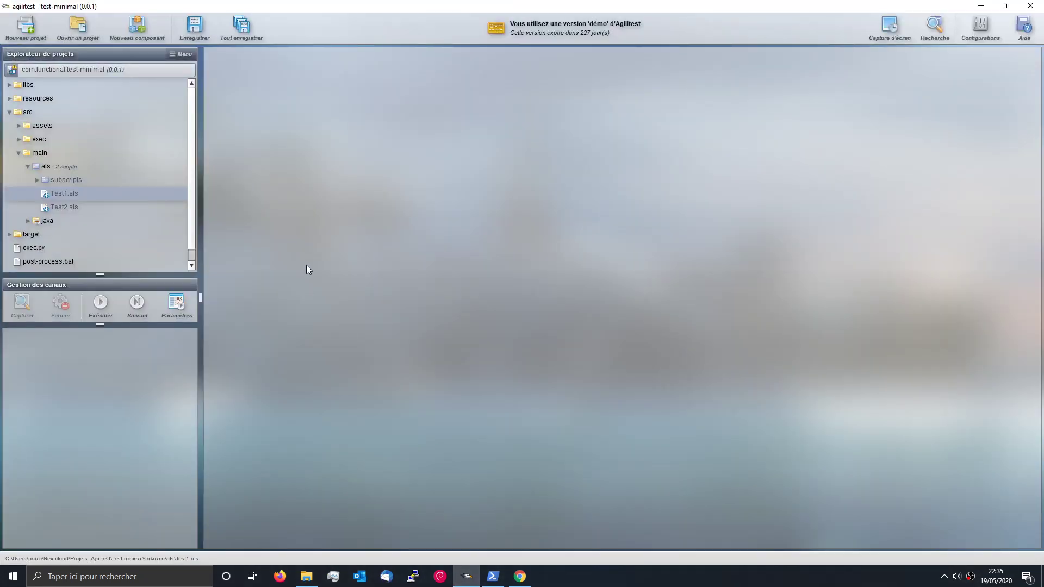
double_click(57, 195)
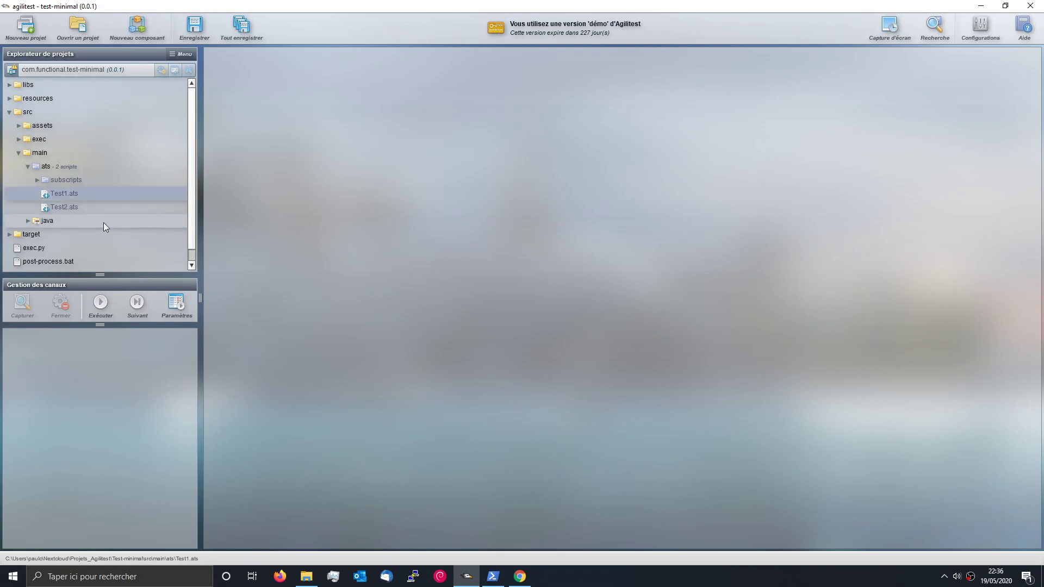
double_click(59, 194)
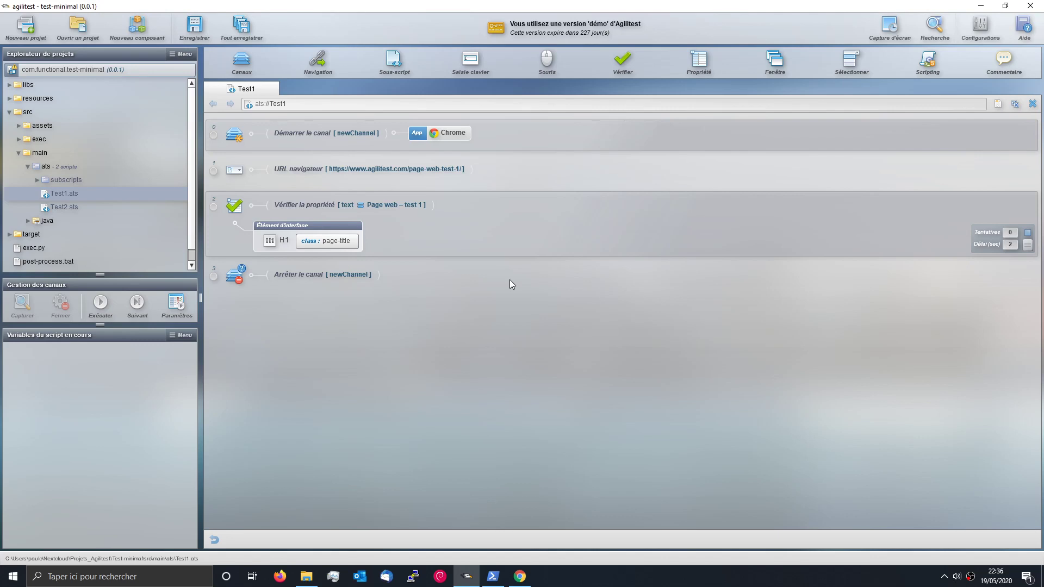
double_click(60, 207)
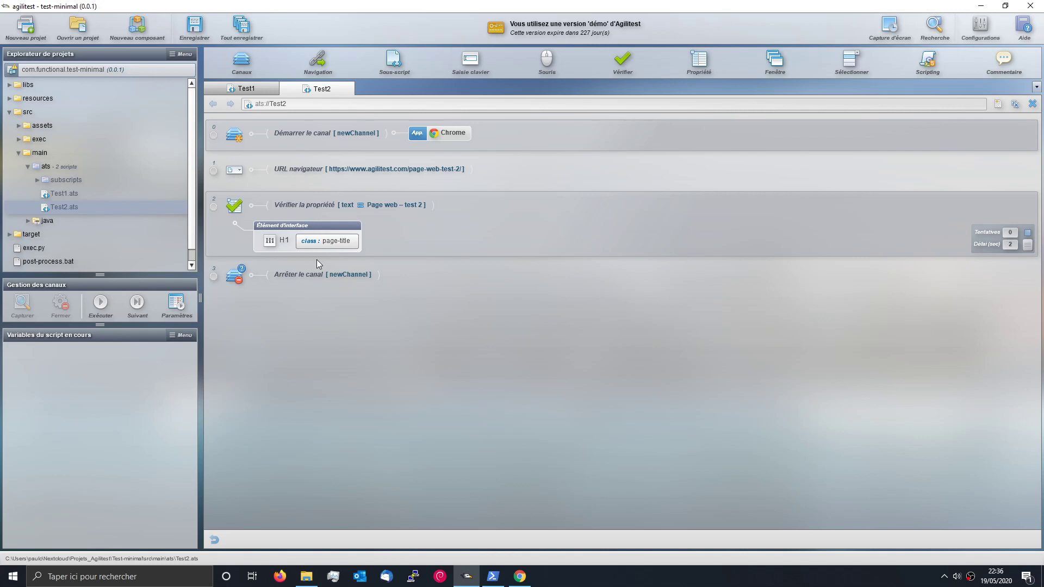
- Create a new ATS script named Test3 and add an action that starts the channel newChannel with Chrome
left_click(148, 28)
left_click(400, 247)
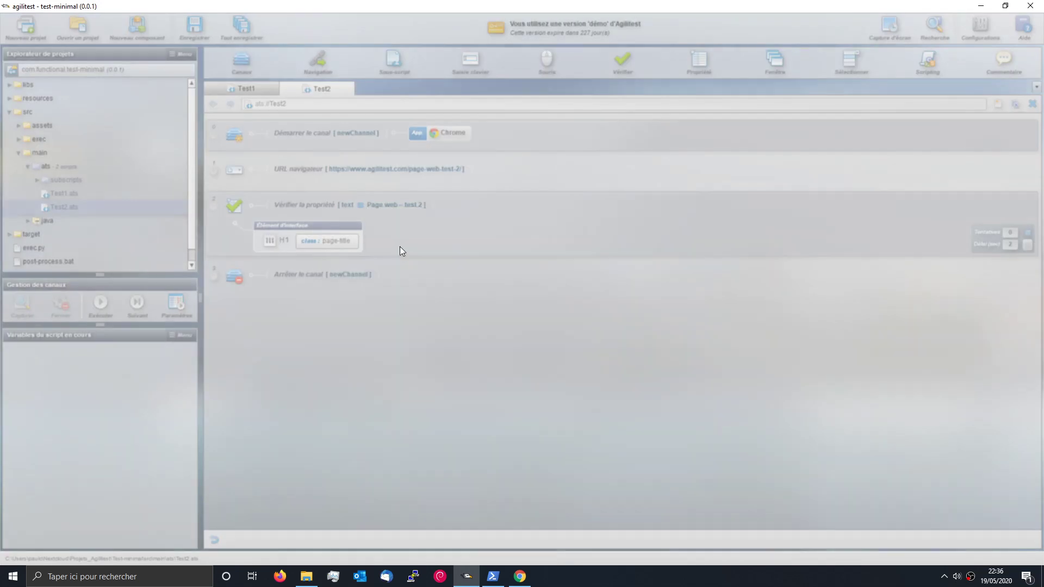
type("Test3")
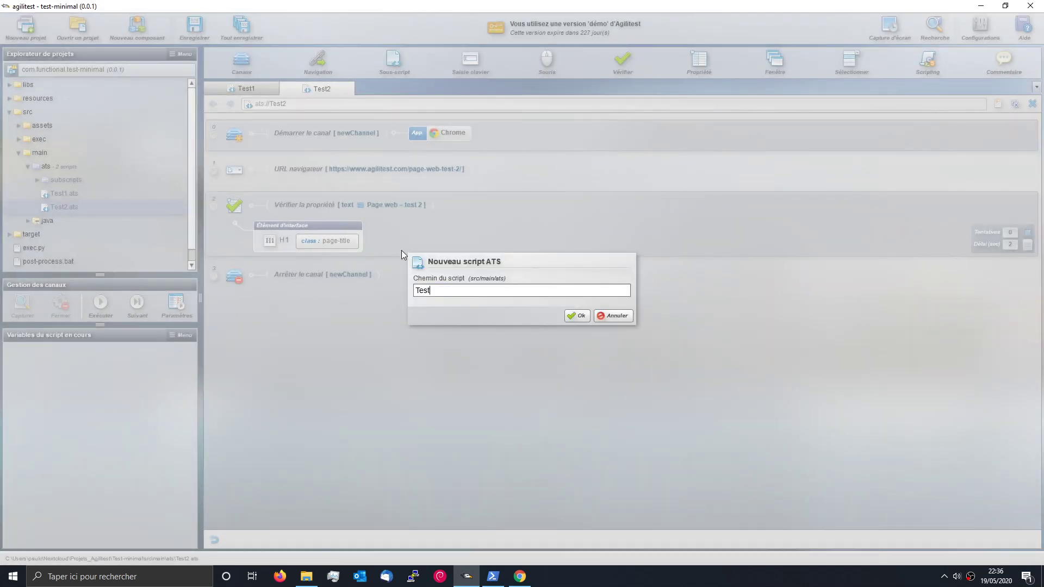
left_click(580, 316)
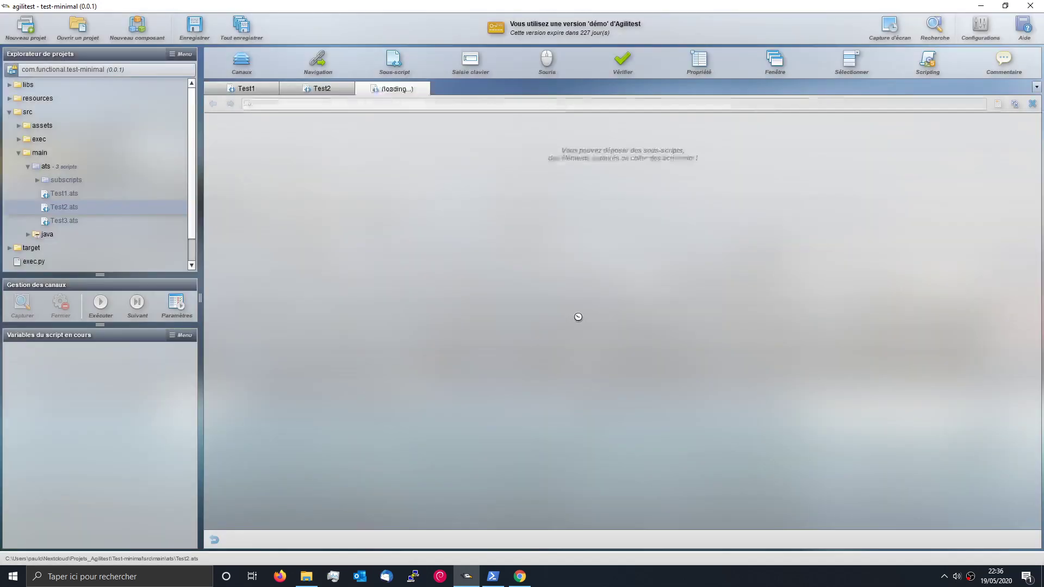
left_click(240, 59)
left_click(254, 83)
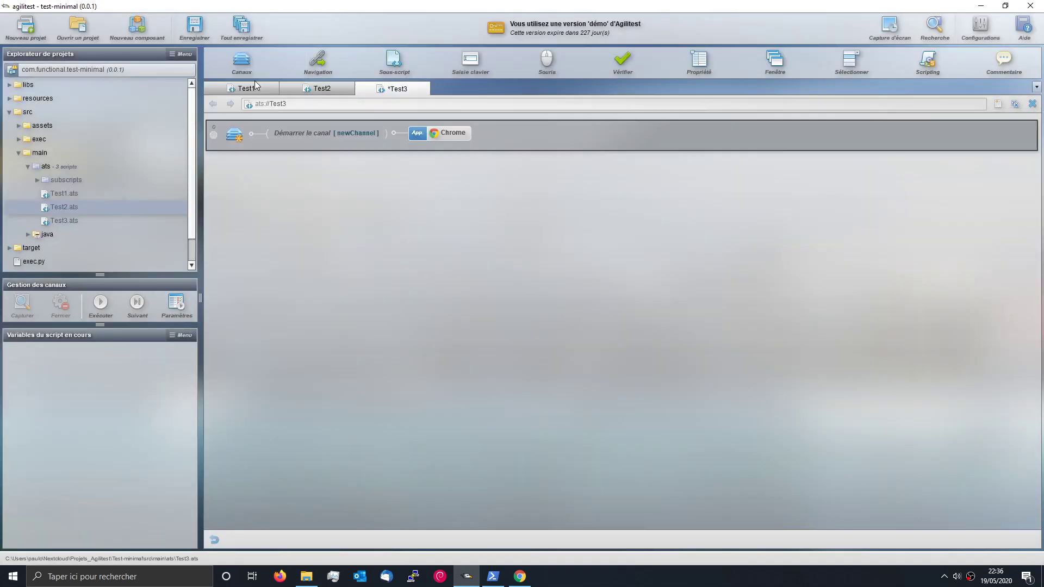
- Copy the browser URL action from Test2 and paste it into Test3 below the channel start action
left_click(337, 89)
right_click(514, 171)
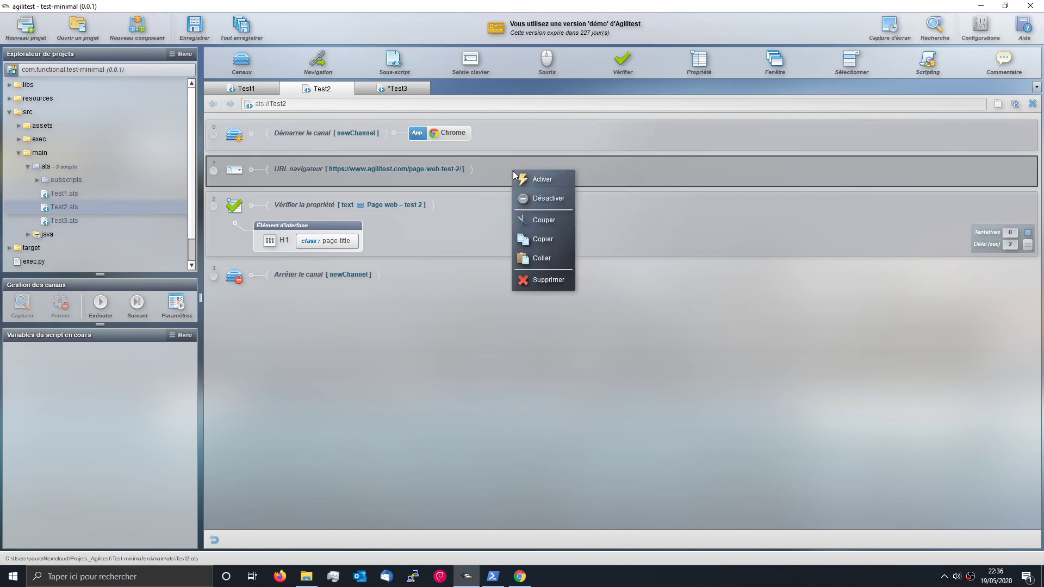
left_click(551, 243)
left_click(395, 88)
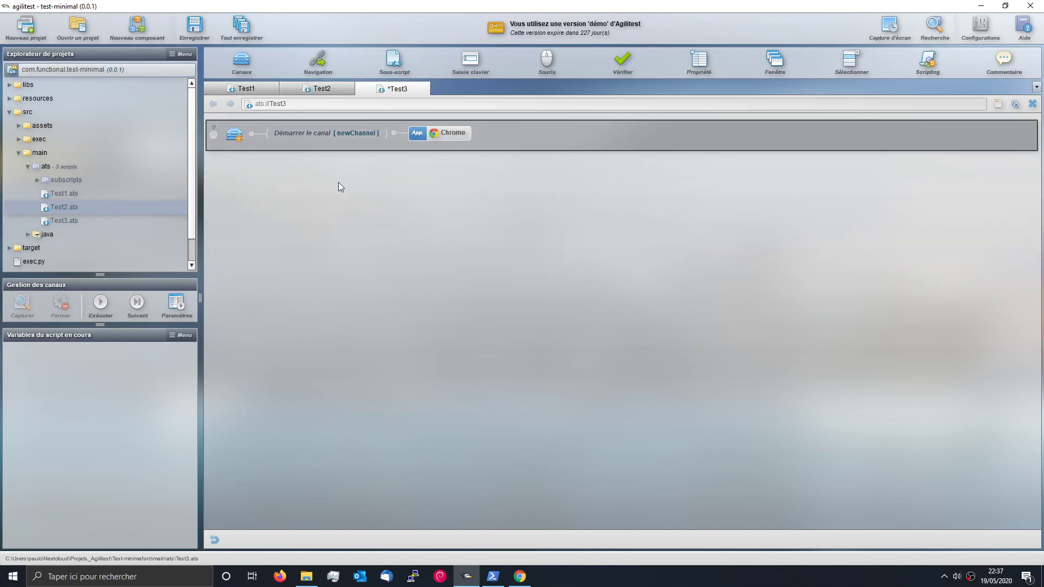
right_click(323, 201)
left_click(365, 289)
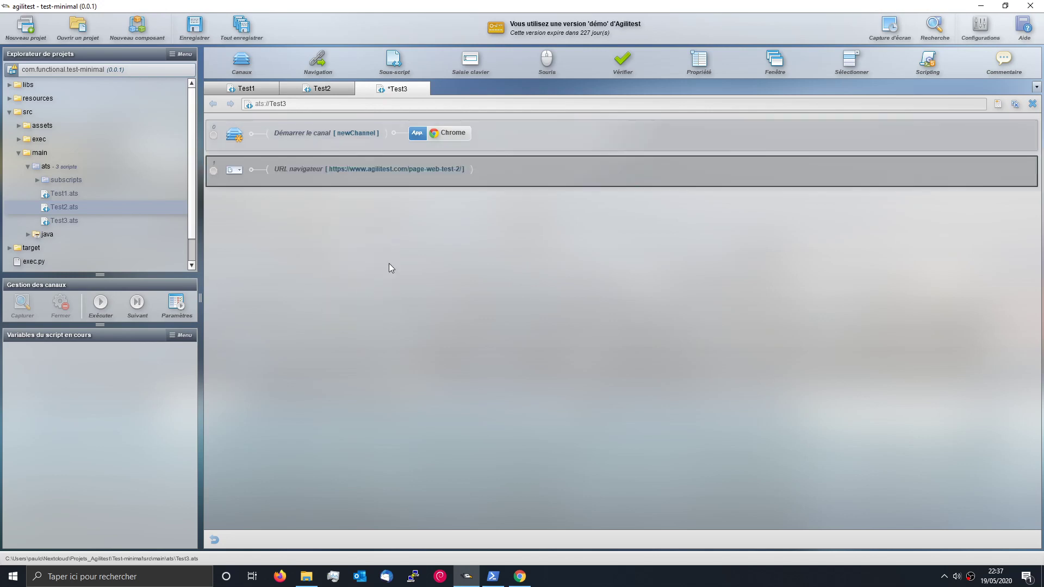
left_click(460, 176)
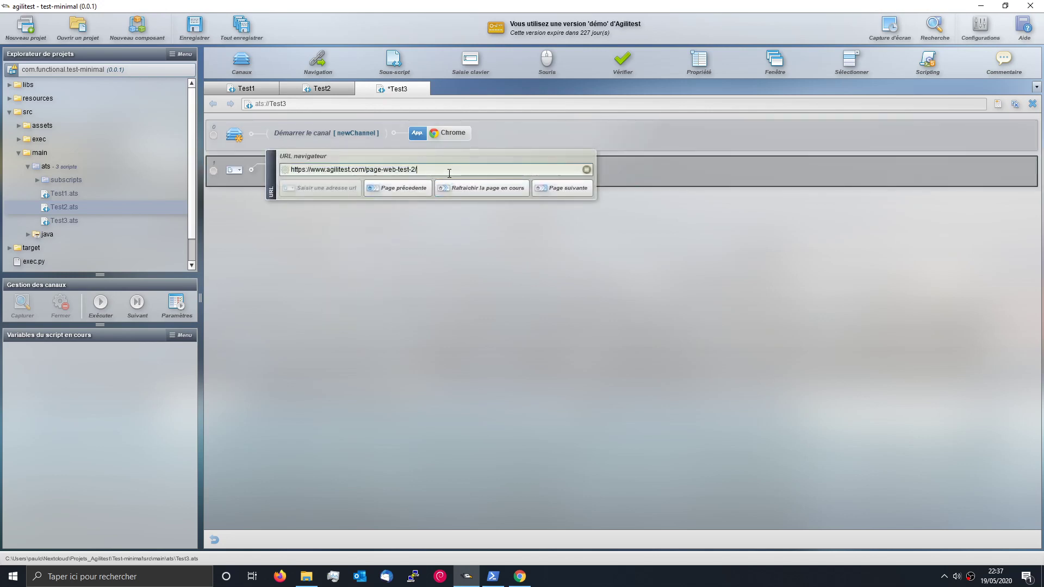
key("BackSpace")
type("3")
key("Return")
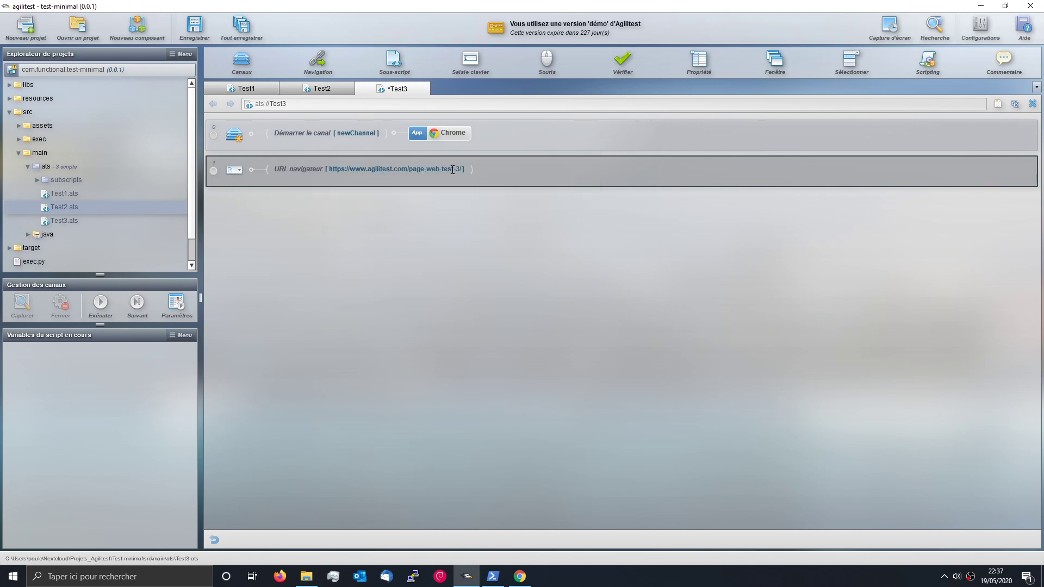
- Snap the Agilitest window to the right half of the screen and execute Test3 from its channel start action
left_click(1006, 6)
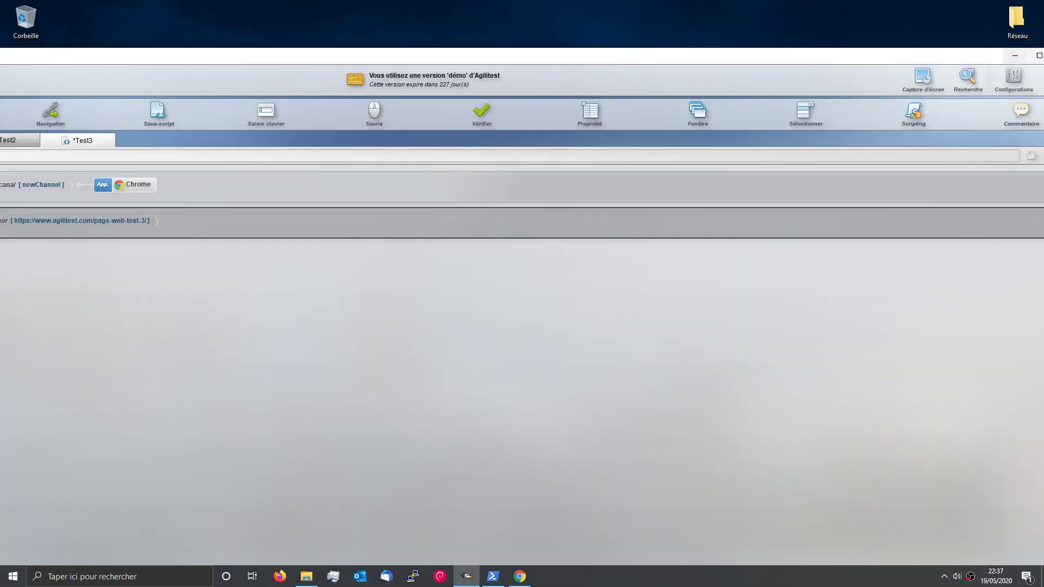
left_click(1039, 56)
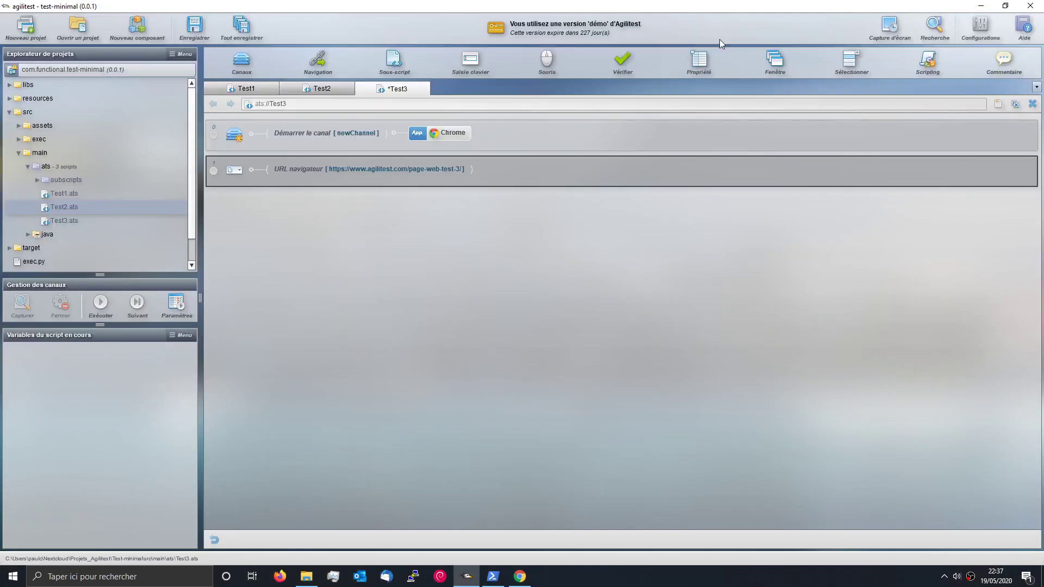
key("super+Right")
left_click(906, 128)
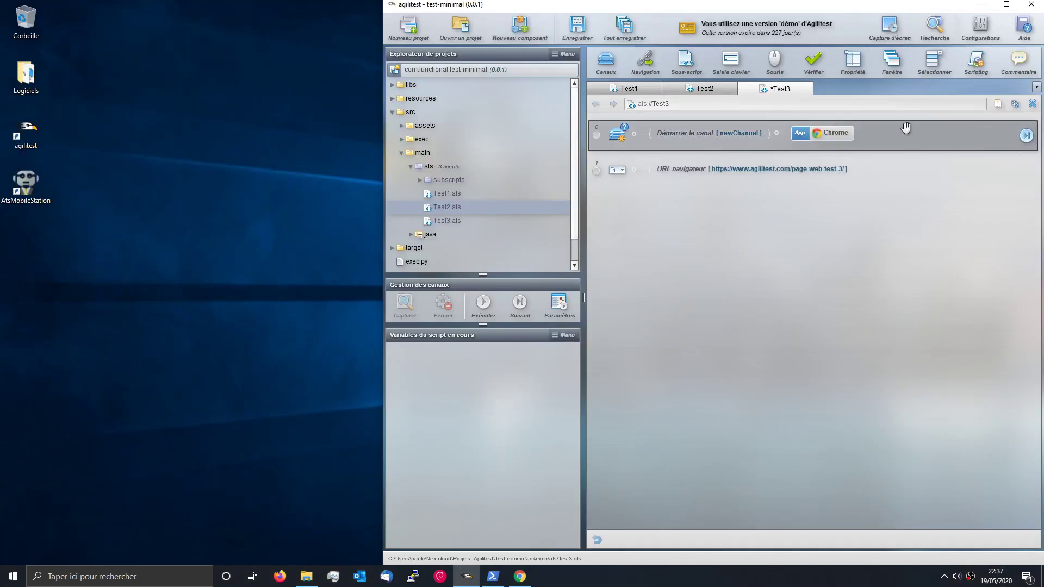
left_click(483, 302)
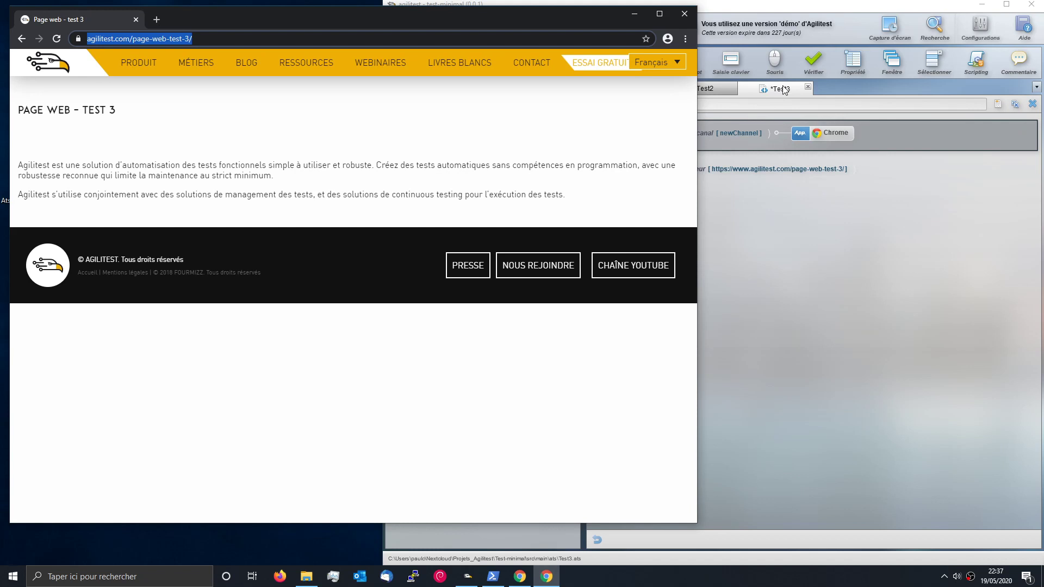
- Review Test2's property check, then capture the H1 heading's element tree from Test3's Chrome channel and select its class attribute page-title
left_click(709, 89)
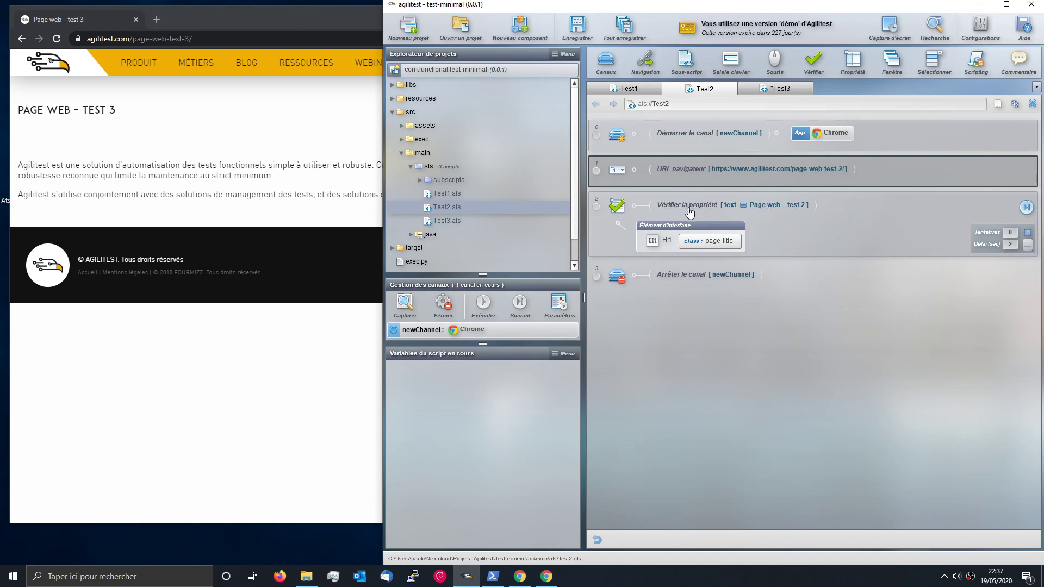
left_click(763, 92)
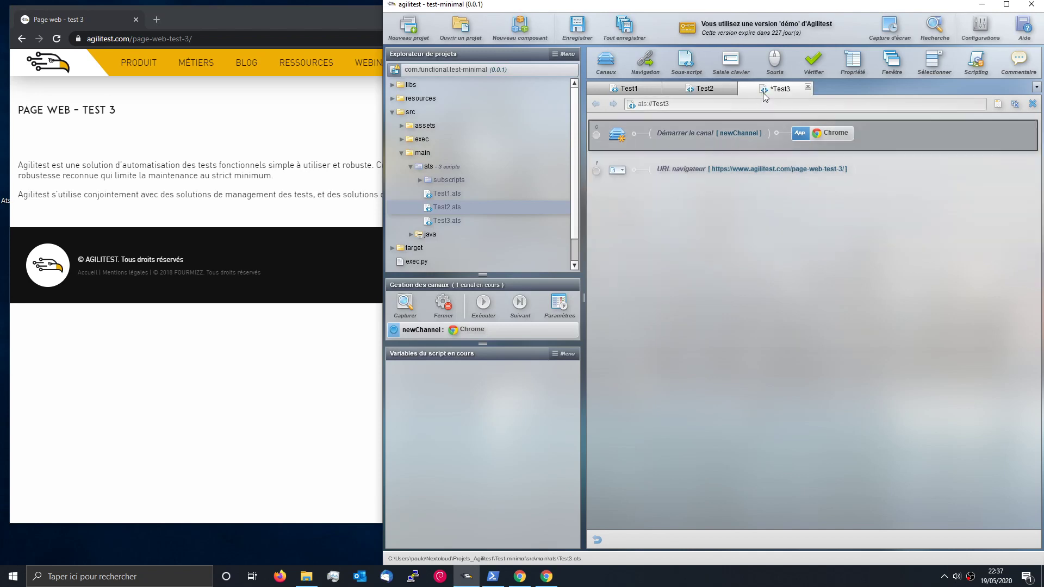
left_click(409, 314)
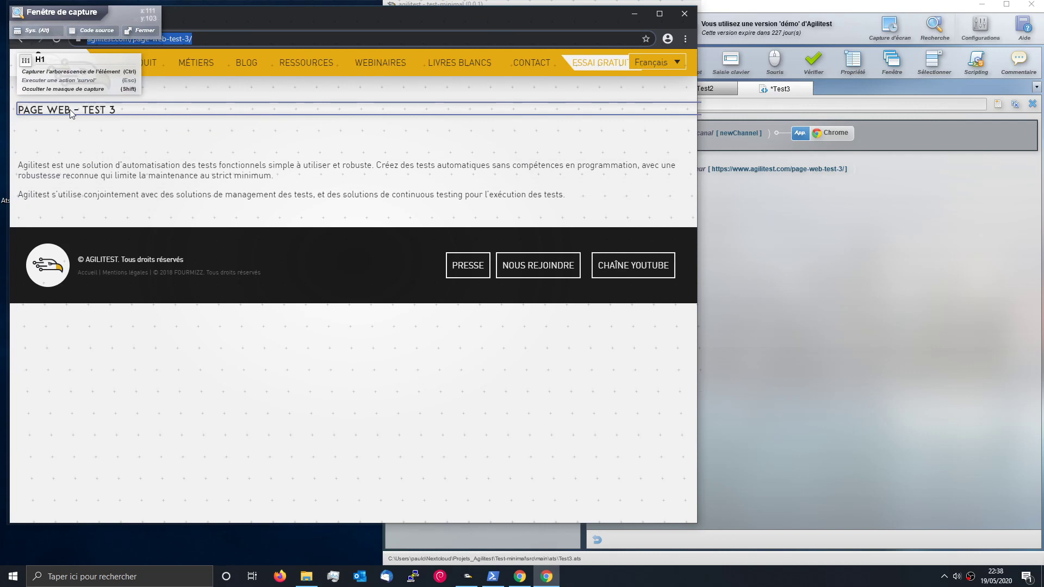
key("ctrl")
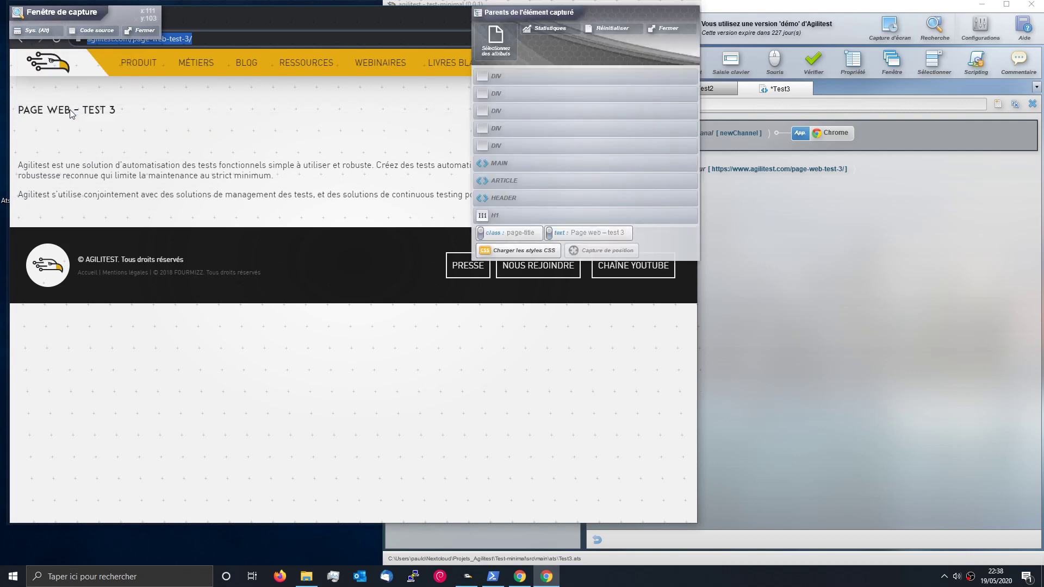
left_click(482, 234)
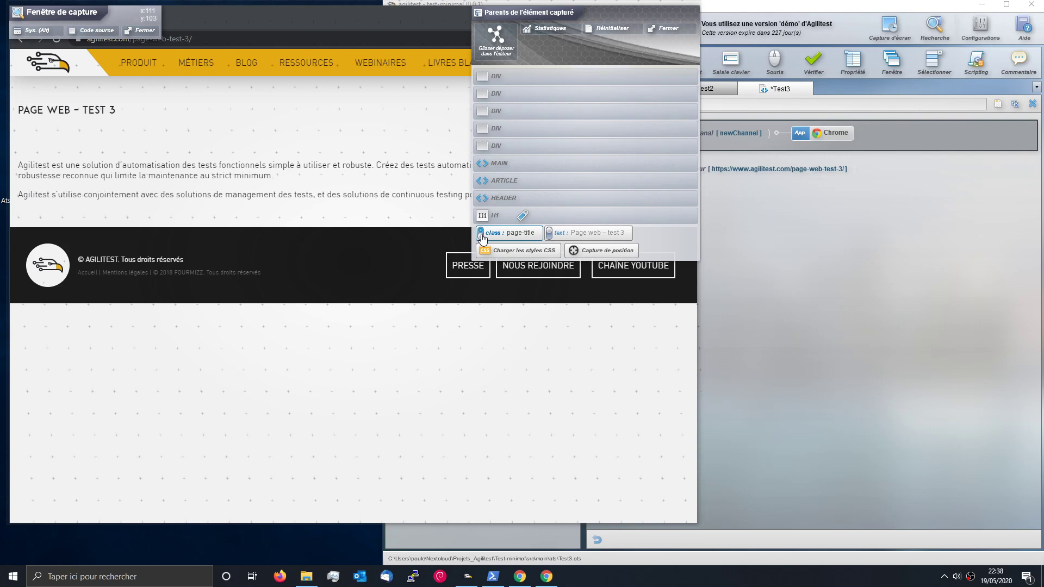
- Check the search statistics for the H1 element with class page-title and highlight the match on the web page
left_click(550, 31)
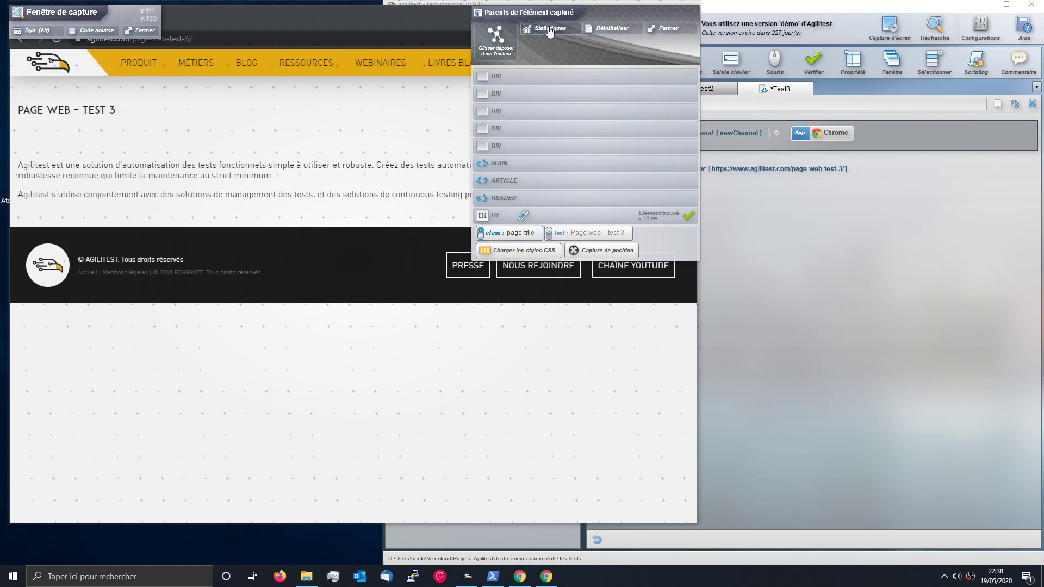
left_click(690, 218)
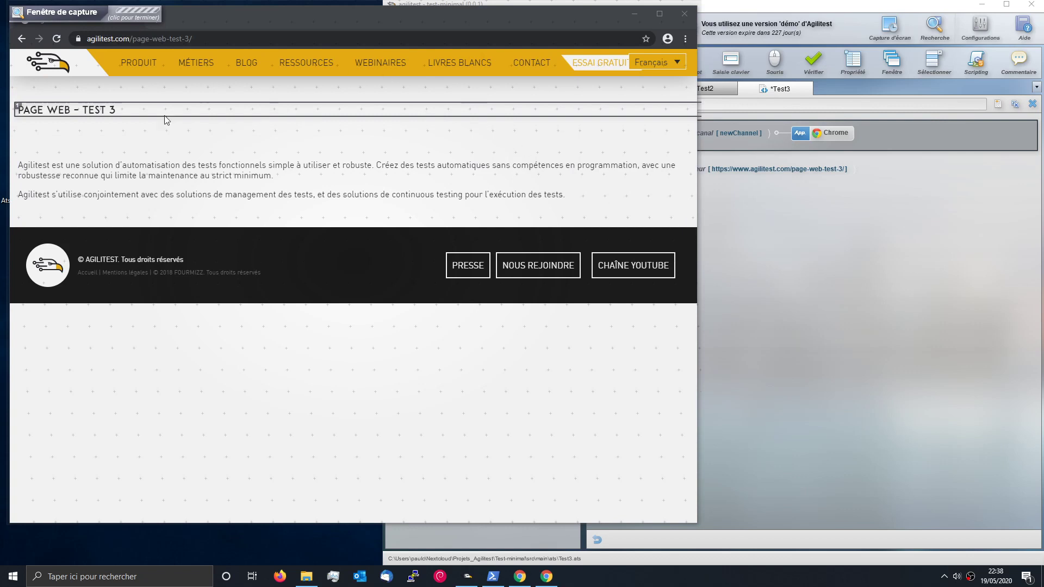
left_click(25, 73)
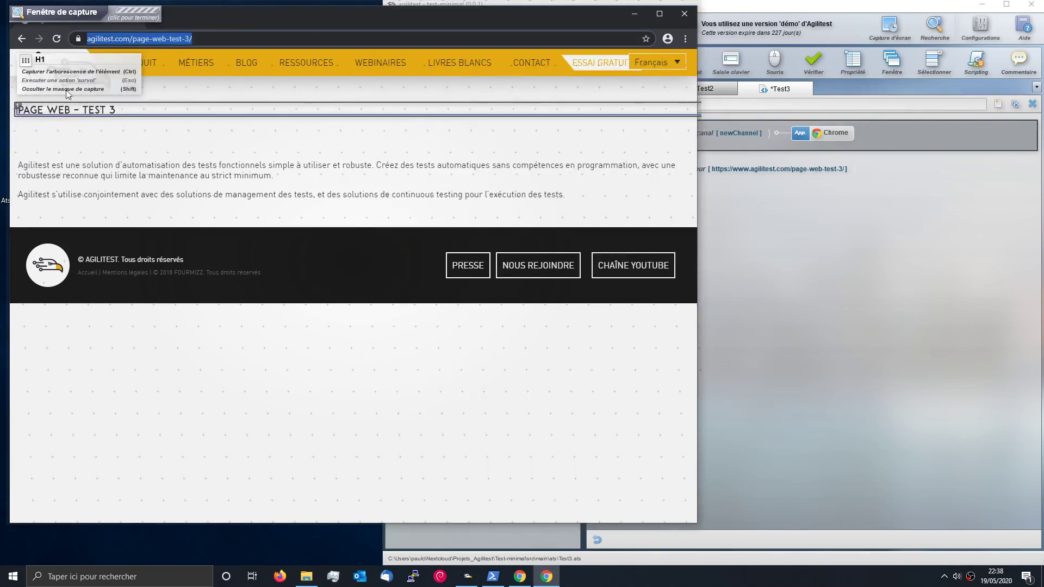
- Add a property verification action for the captured H1 element below Test3's URL action, and close the element capture
key("ctrl")
left_click_drag(496, 37, 630, 187)
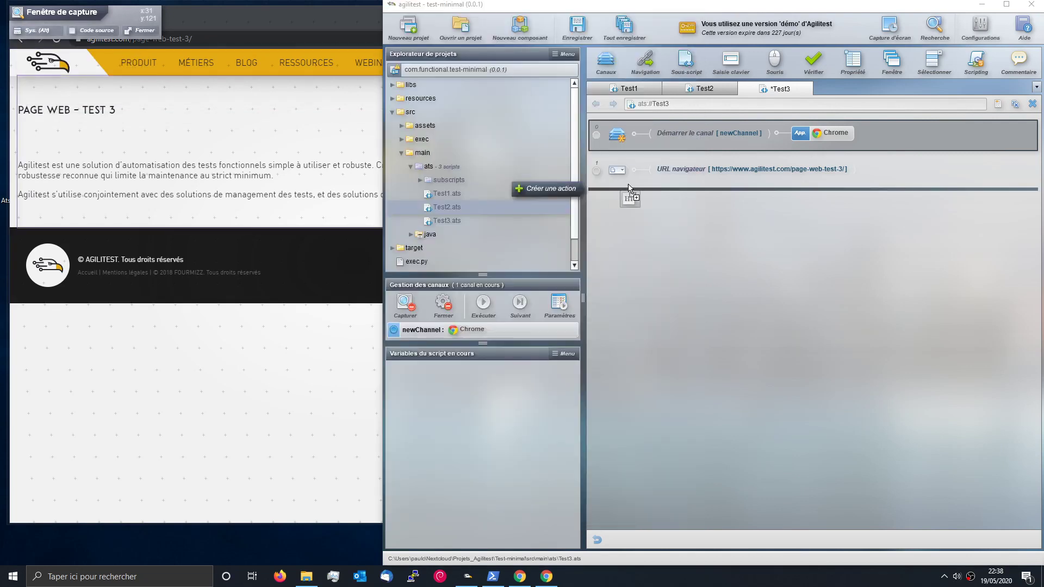
left_click_drag(629, 188, 625, 185)
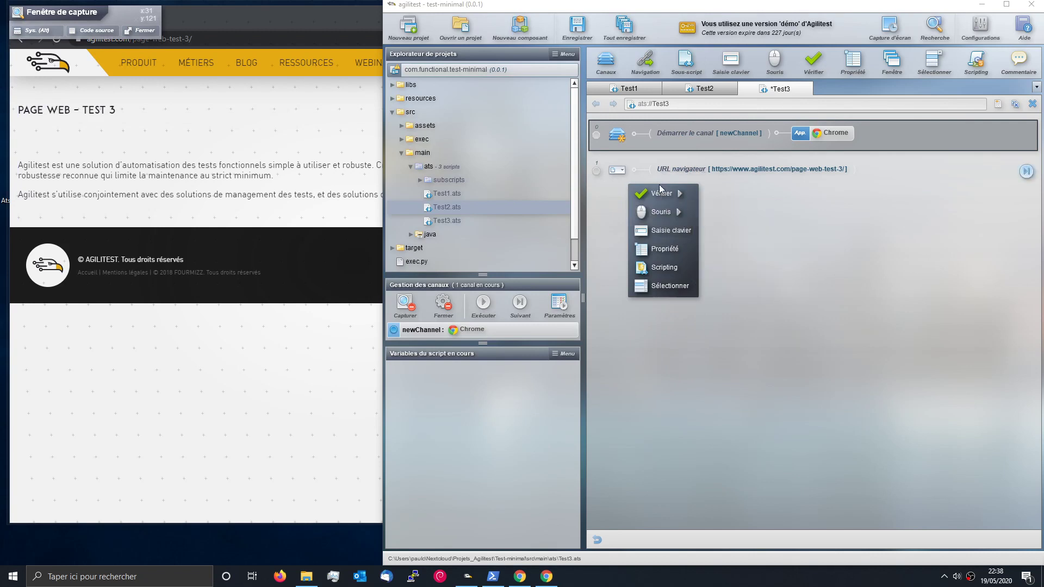
mouse_move(664, 193)
left_click(731, 217)
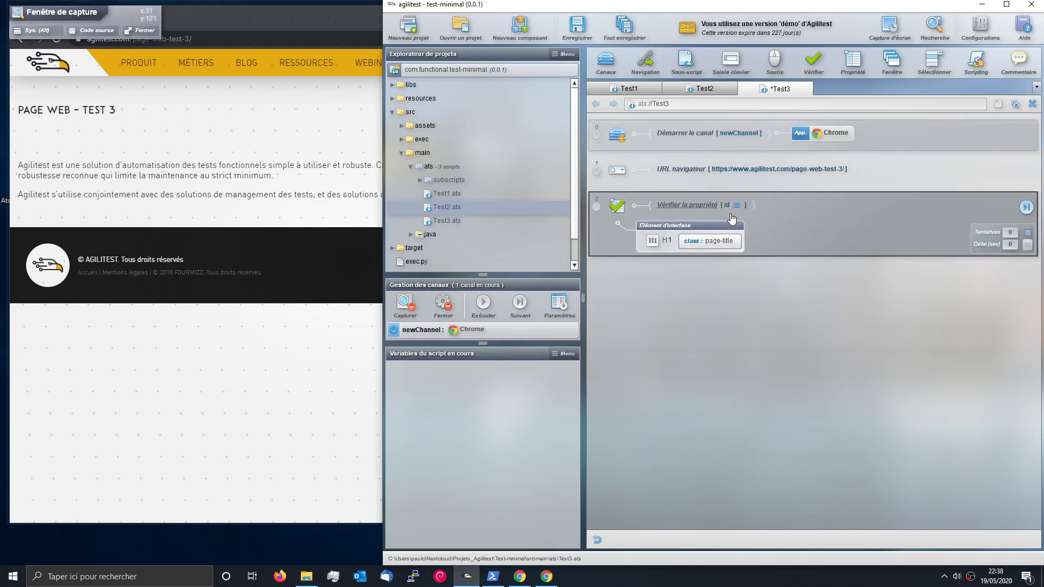
left_click(143, 32)
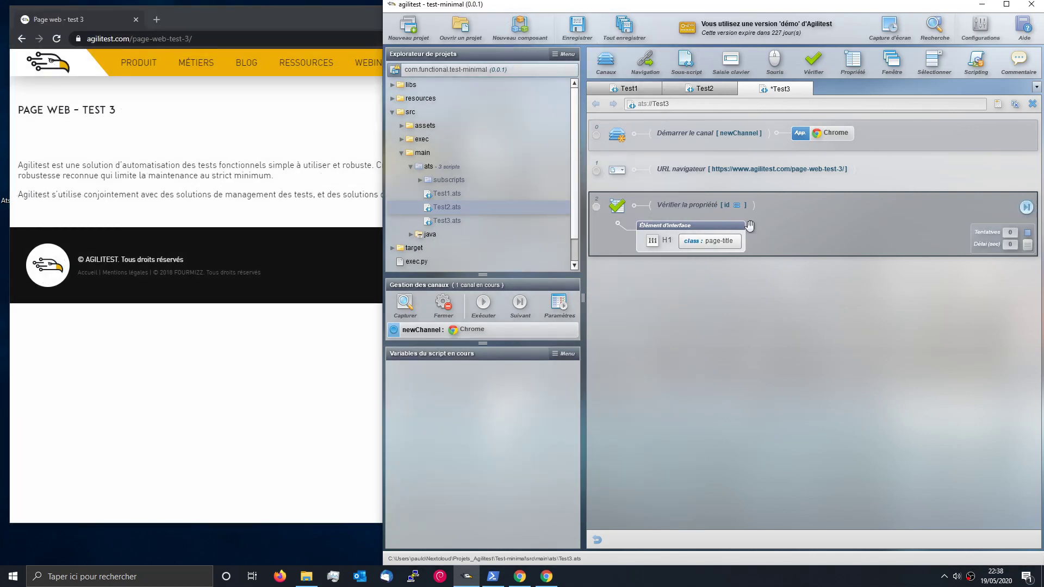
- Set the property name to text in Test3's property verification action
left_click(683, 205)
left_click_drag(683, 207, 627, 205)
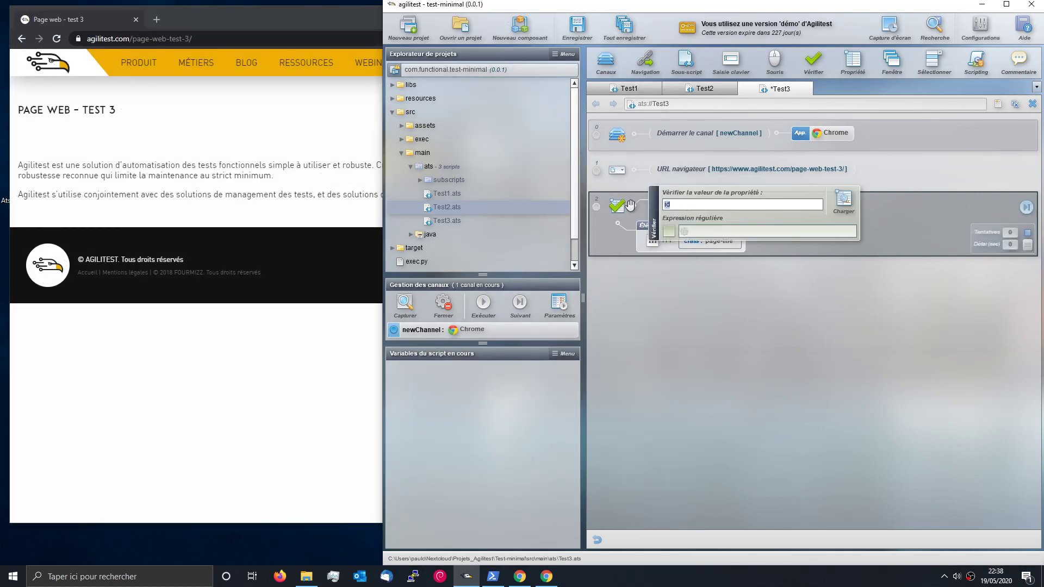
type("text")
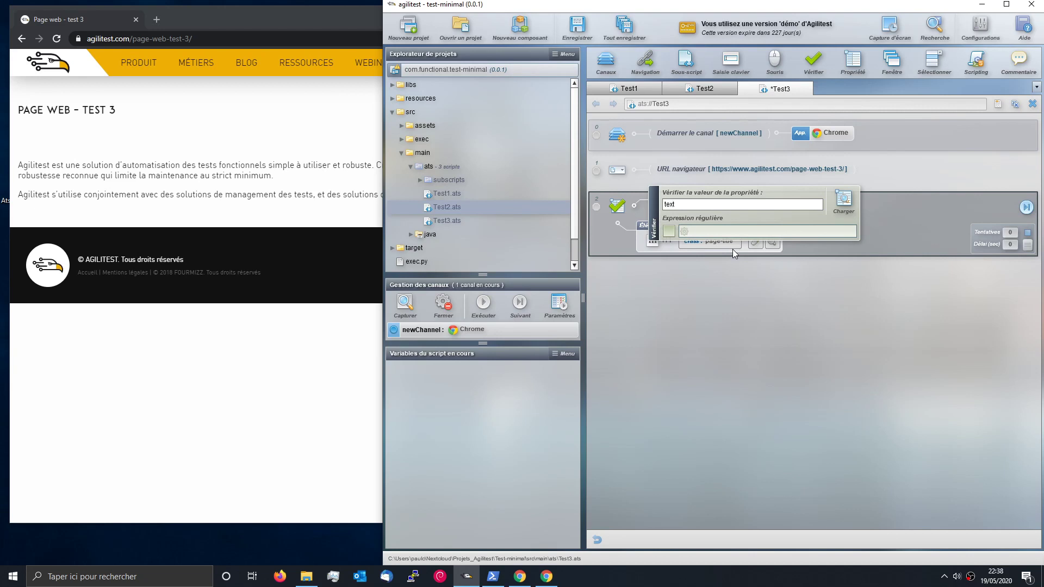
key("Return")
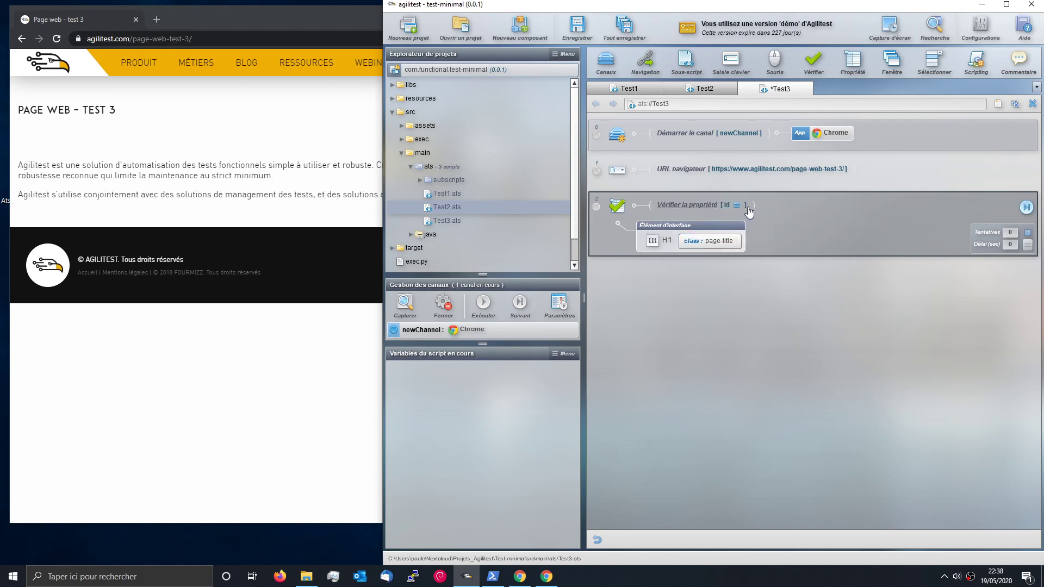
- Copy the web page's heading into Test3's property verification as the expected value and rewrite it as "Page web - test 3"
left_click(19, 109)
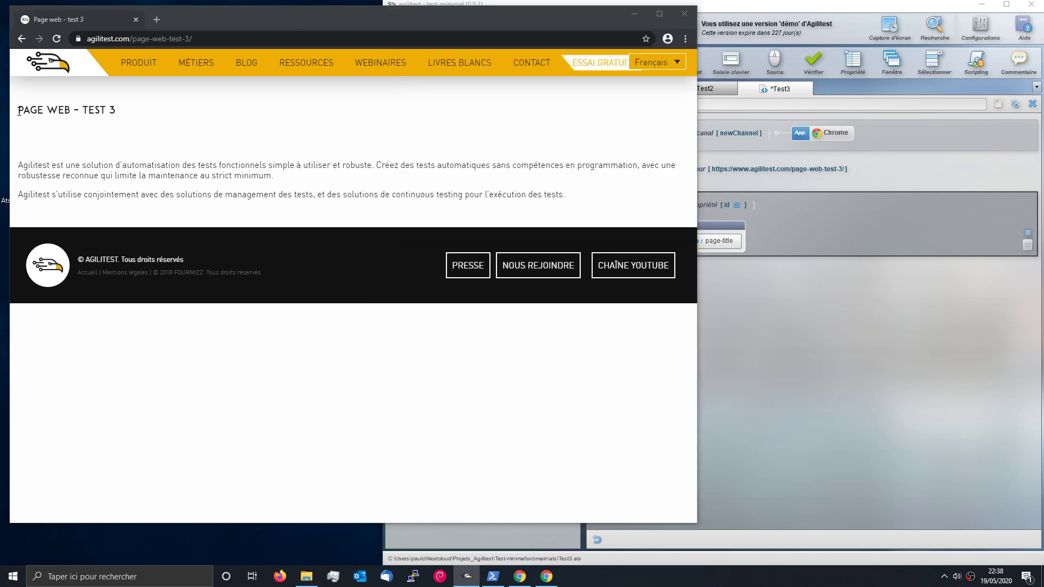
left_click_drag(20, 109, 115, 109)
left_click(977, 363)
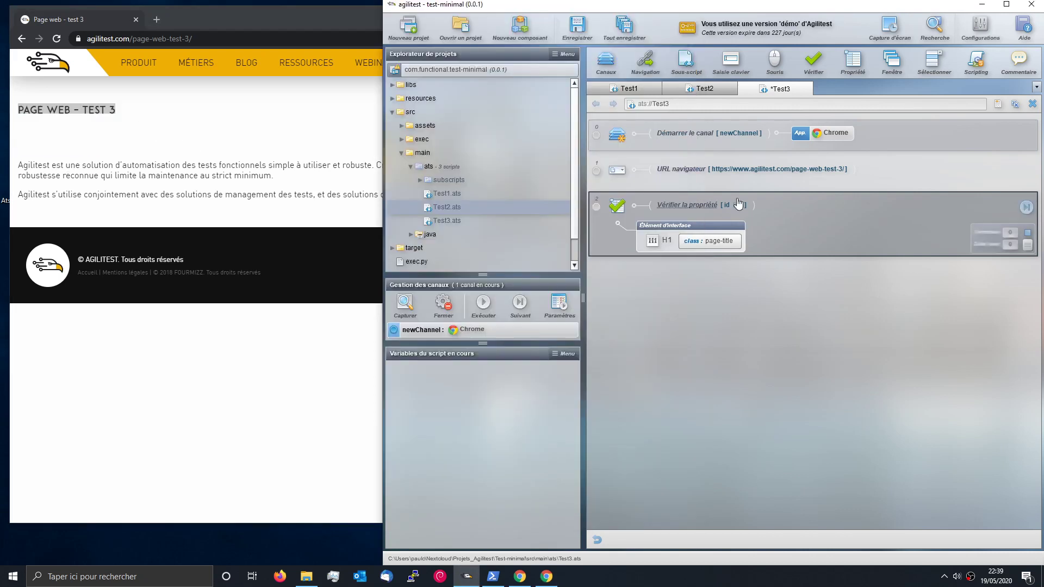
left_click(732, 206)
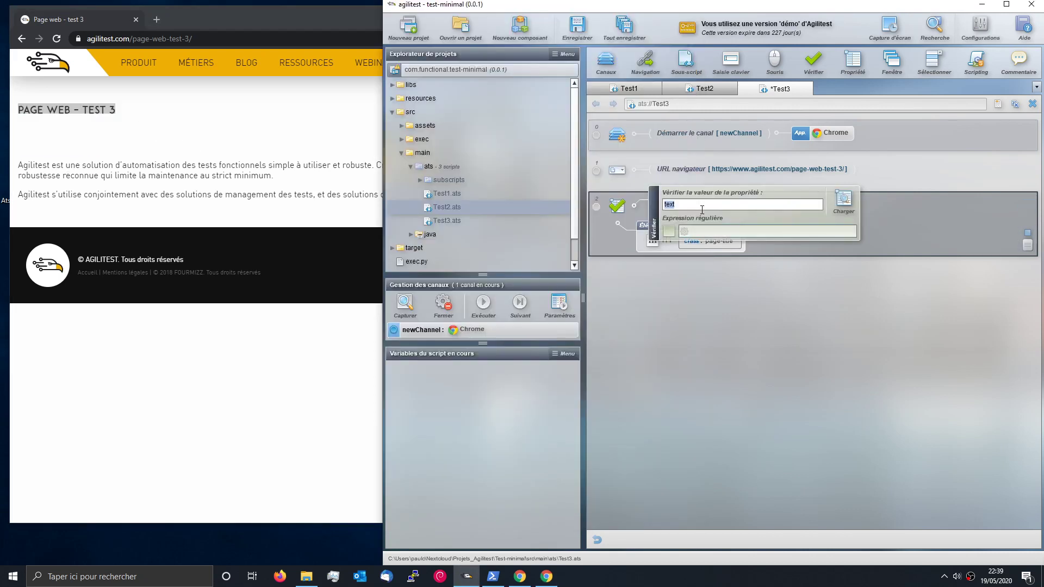
left_click(762, 231)
type("PAGE WEB – TEST 3")
left_click_drag(761, 231, 667, 224)
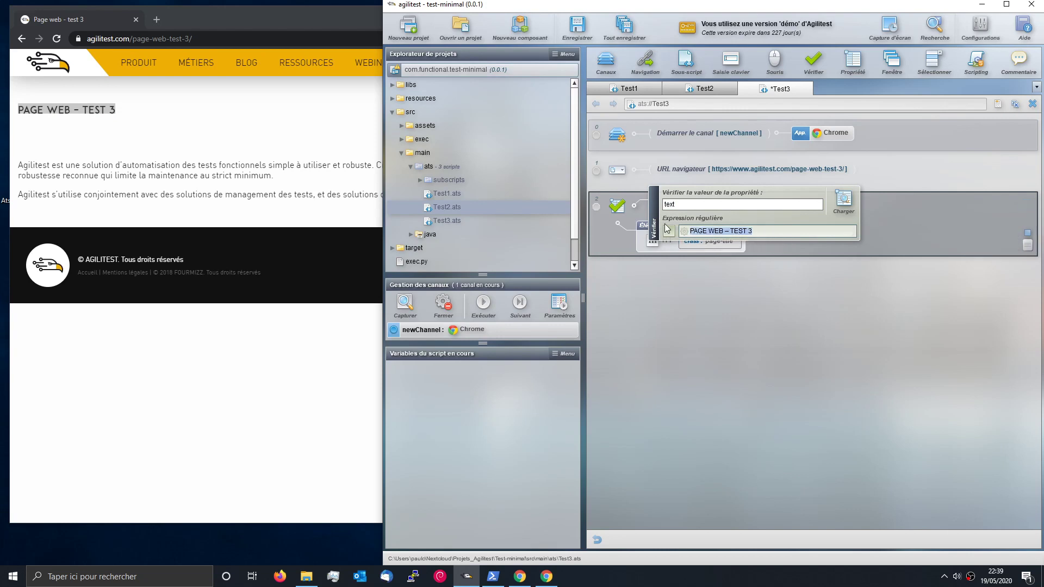
type("Page web - test 3")
key("Return")
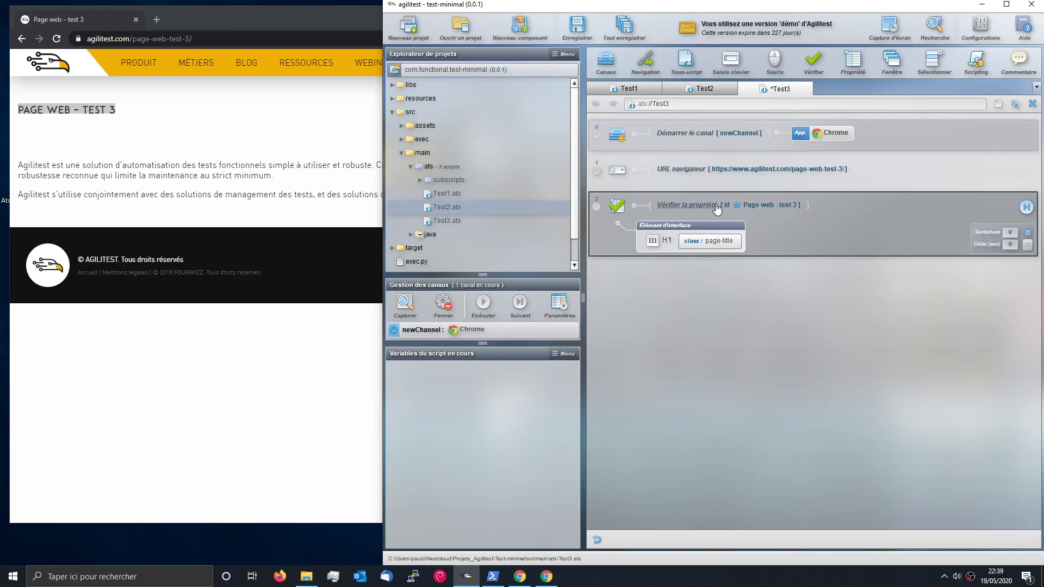
- Consult Test2's property check, re-enter text as the property name in Test3's verification action, and save all scripts
left_click(707, 89)
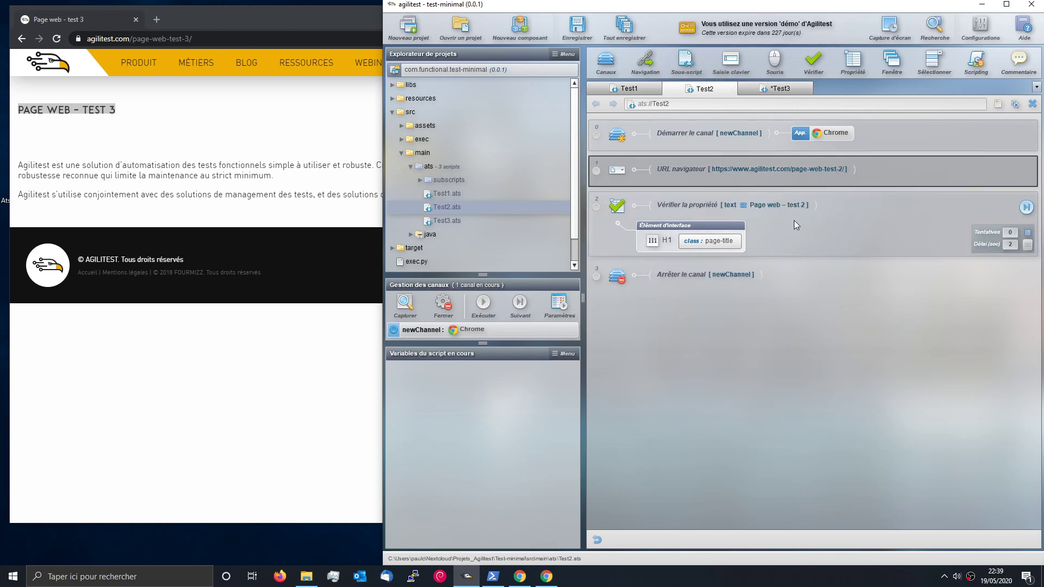
left_click(778, 90)
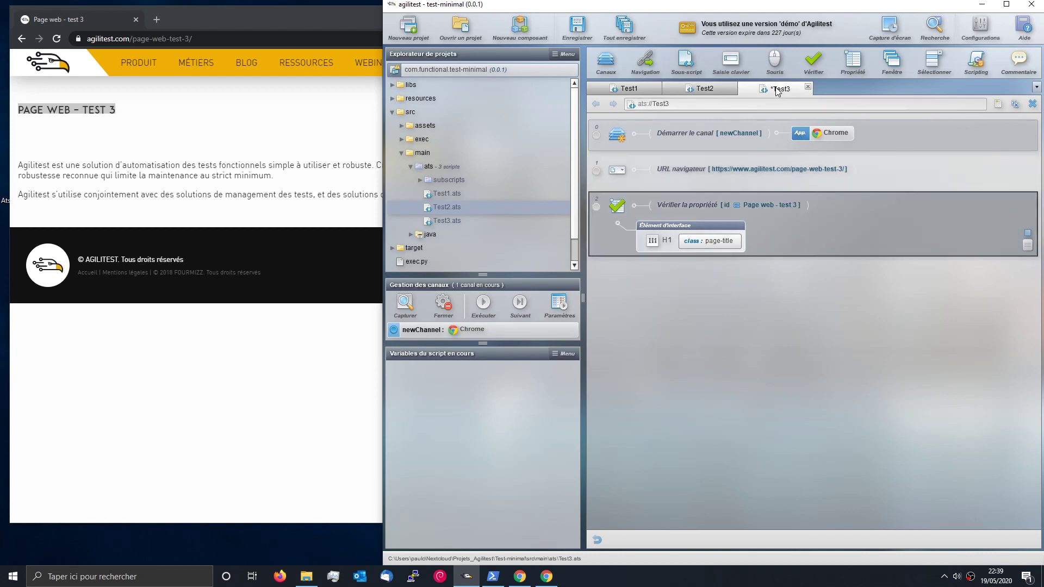
left_click(725, 206)
type("text")
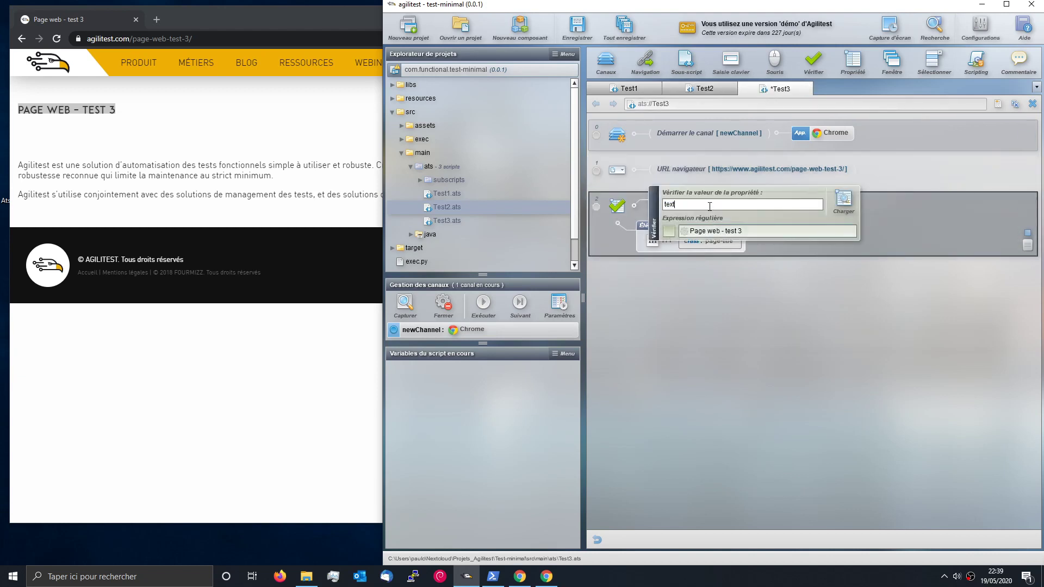
key("BackSpace")
key("BackSpace")
key("BackSpace")
type("ext")
key("Return")
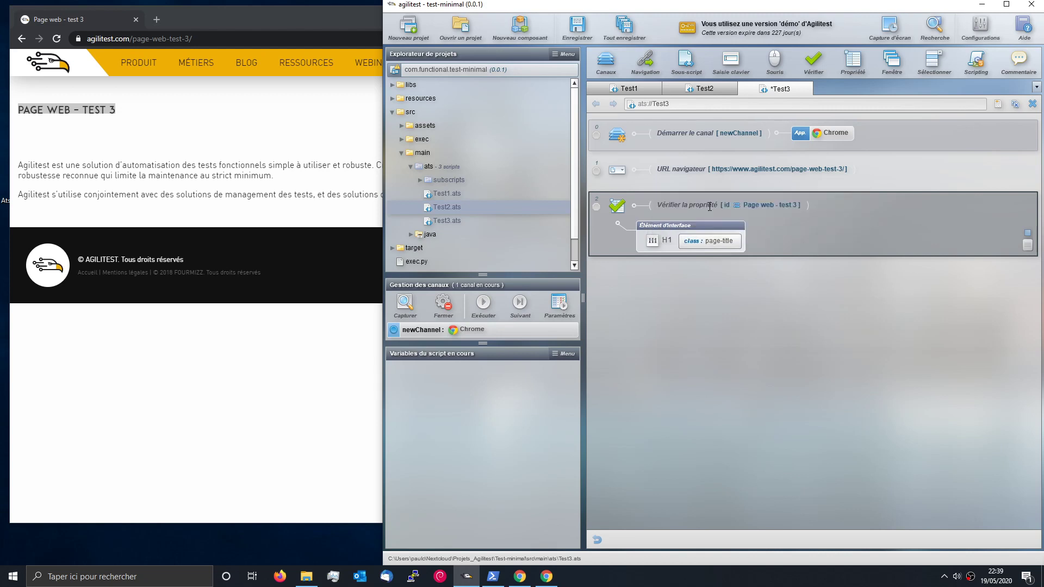
left_click(622, 27)
- Consult Test2's closing action, add an action stopping newChannel at the end of Test3, and save all scripts
left_click(714, 89)
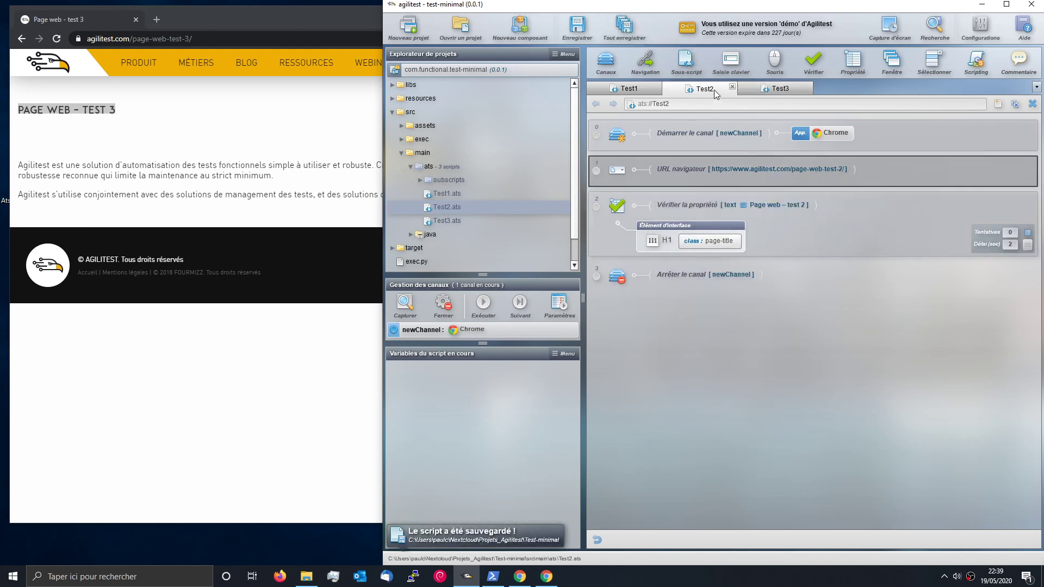
left_click(764, 92)
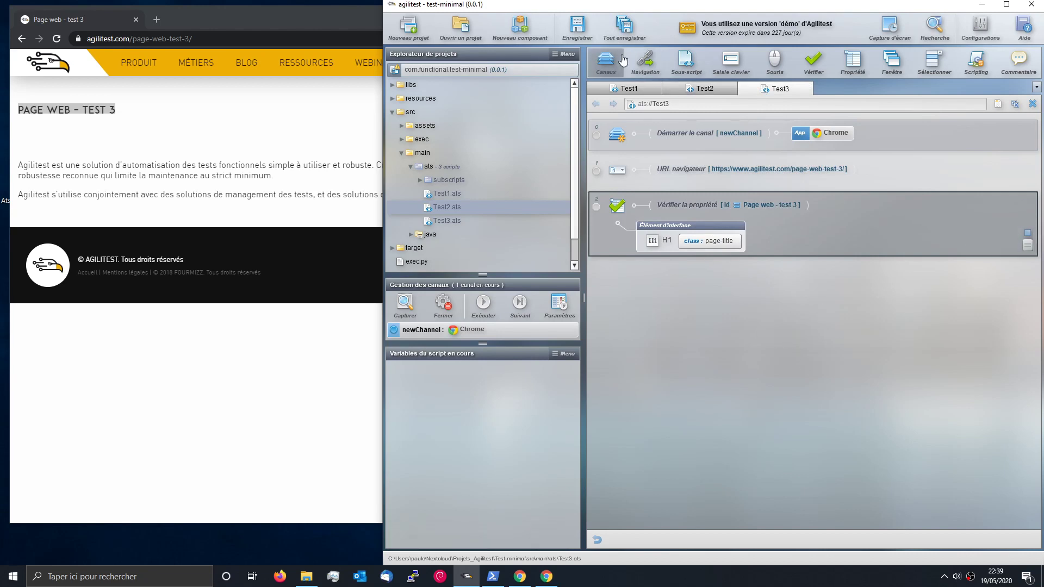
left_click(606, 60)
left_click(612, 115)
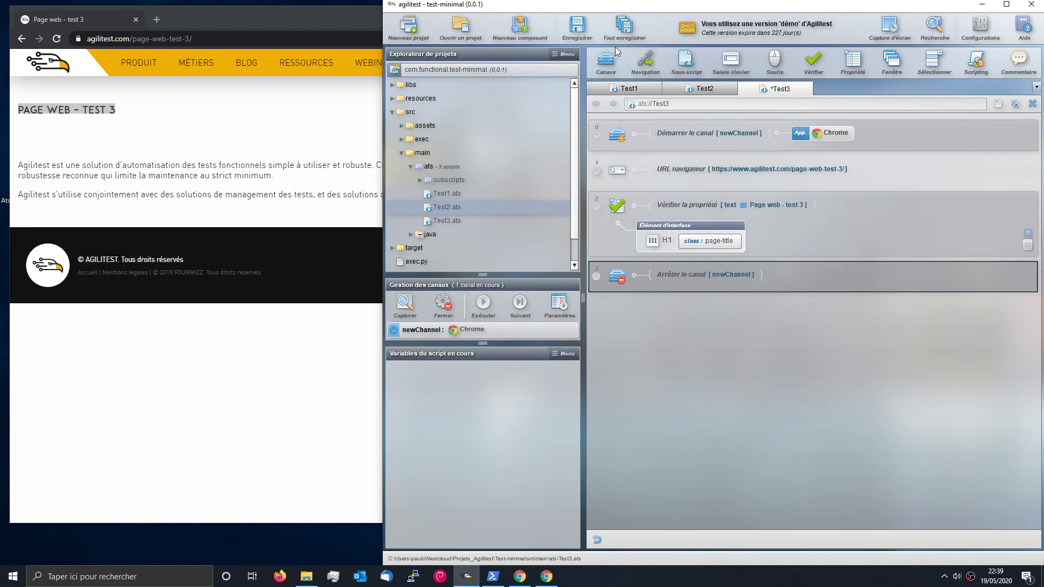
left_click(622, 30)
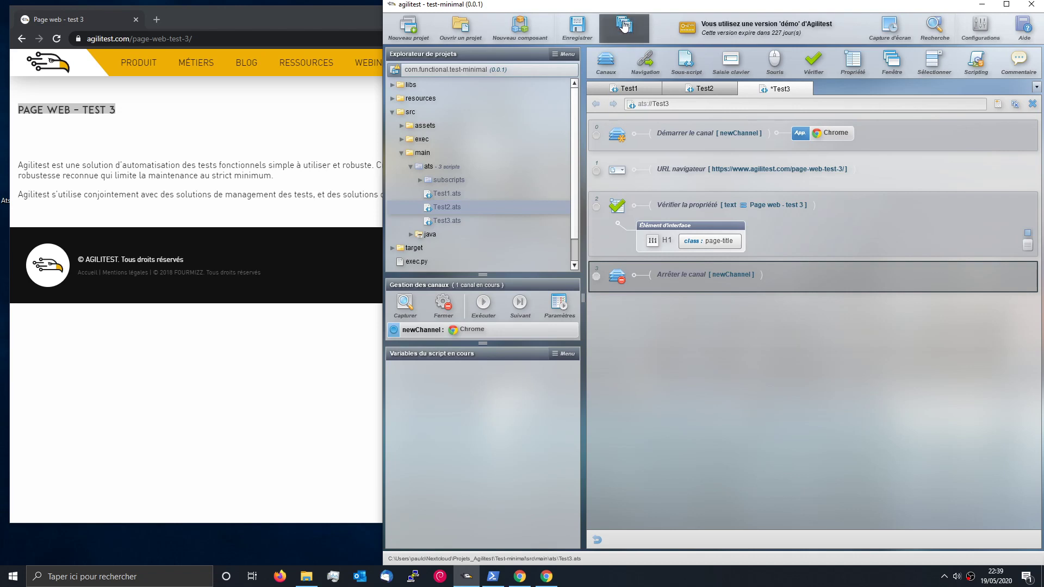
- Review Test1's header fields and ATS source code, including the author and creation lines, and return to its action list
left_click(642, 92)
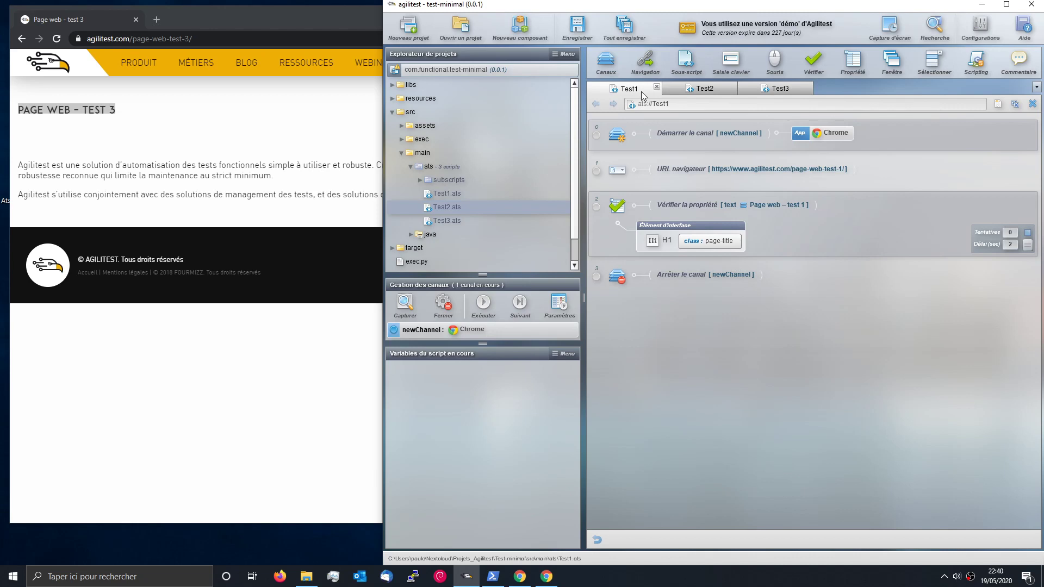
left_click(998, 104)
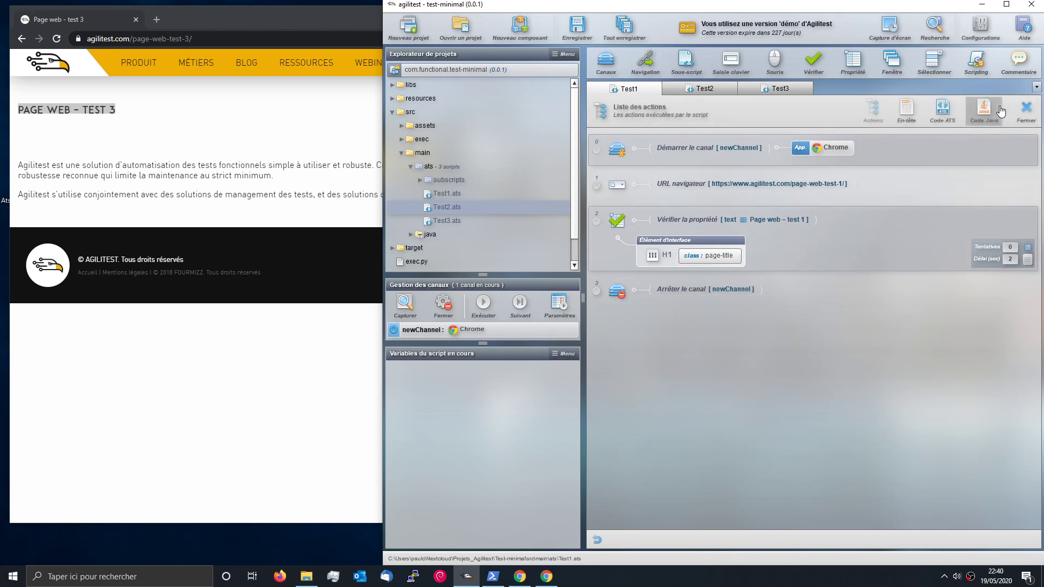
left_click(910, 111)
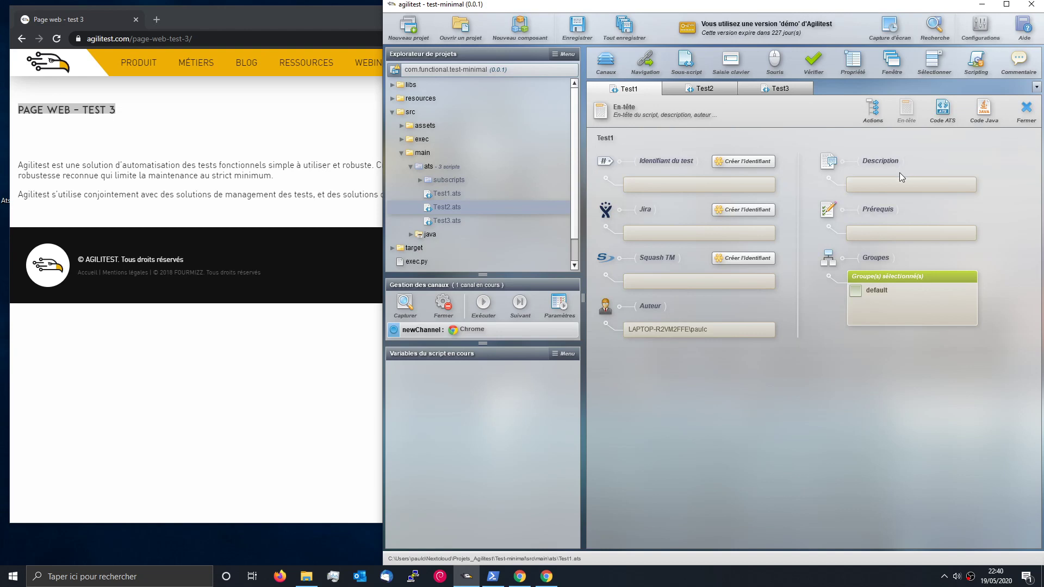
left_click(948, 115)
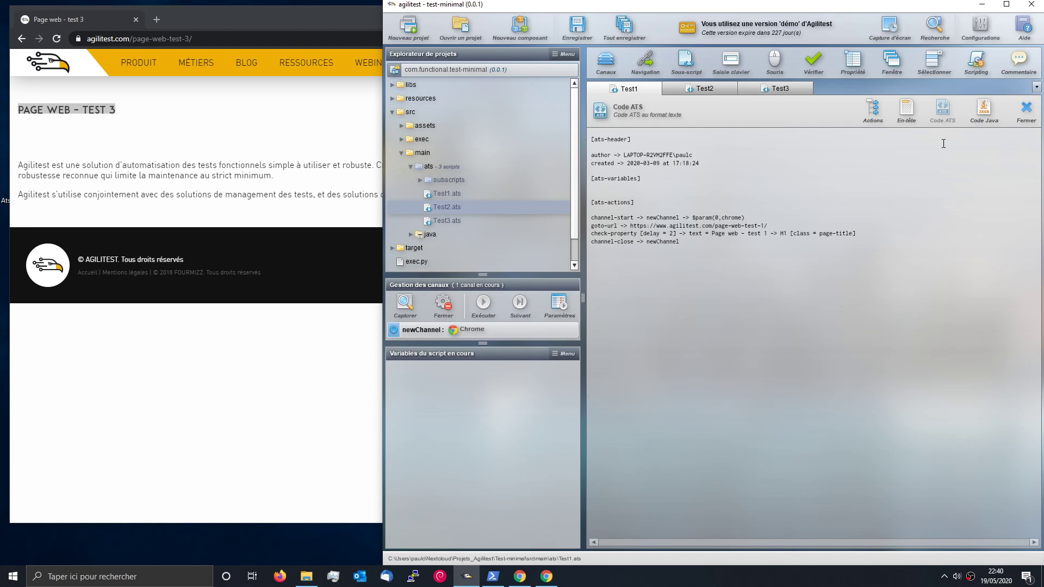
left_click_drag(592, 156, 705, 164)
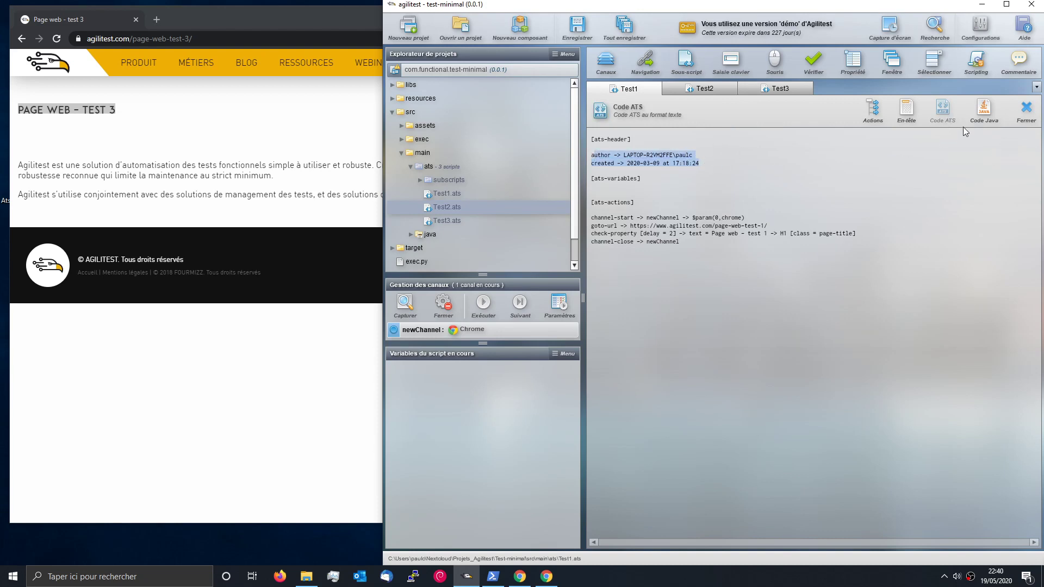
left_click(907, 111)
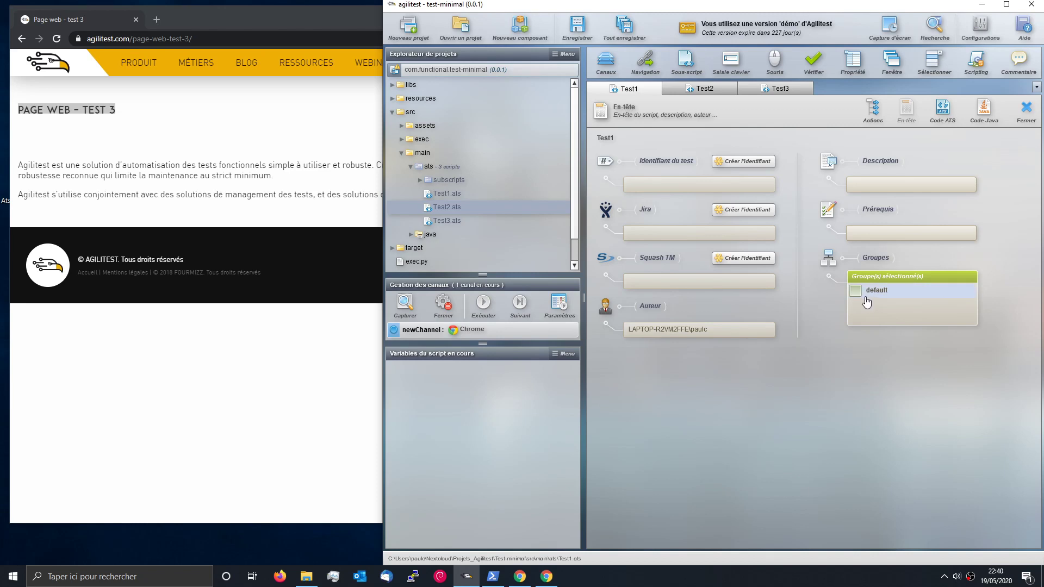
left_click(873, 116)
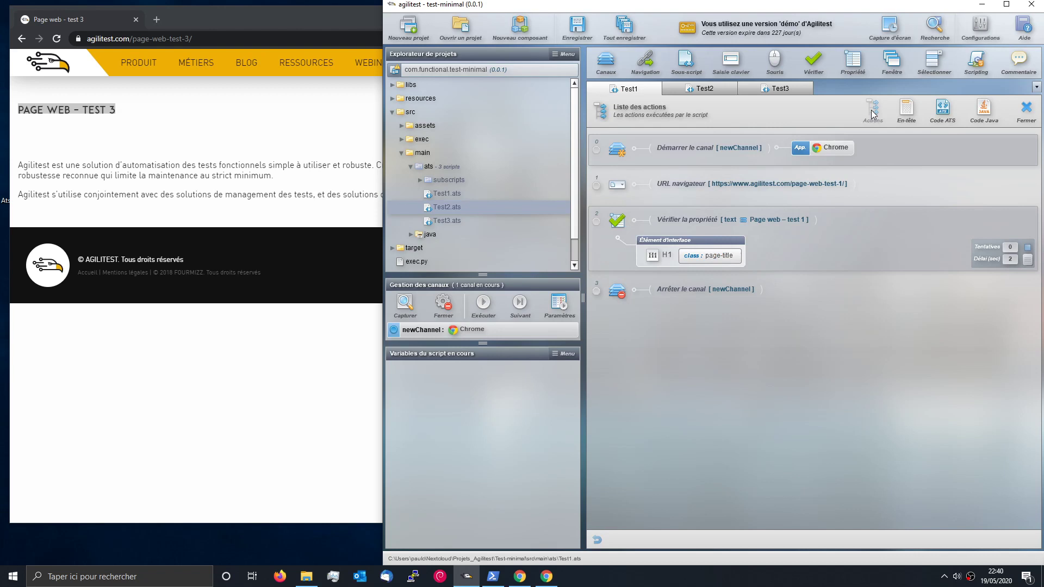
- Open the test-minimal project's execution parameters and create an execution suite named suite2
left_click(546, 71)
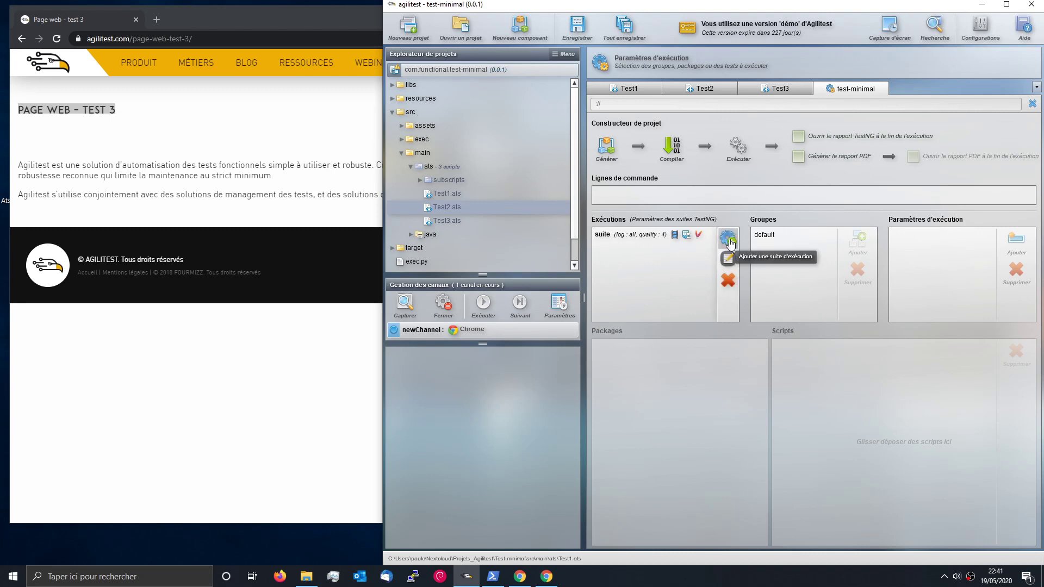
left_click(729, 240)
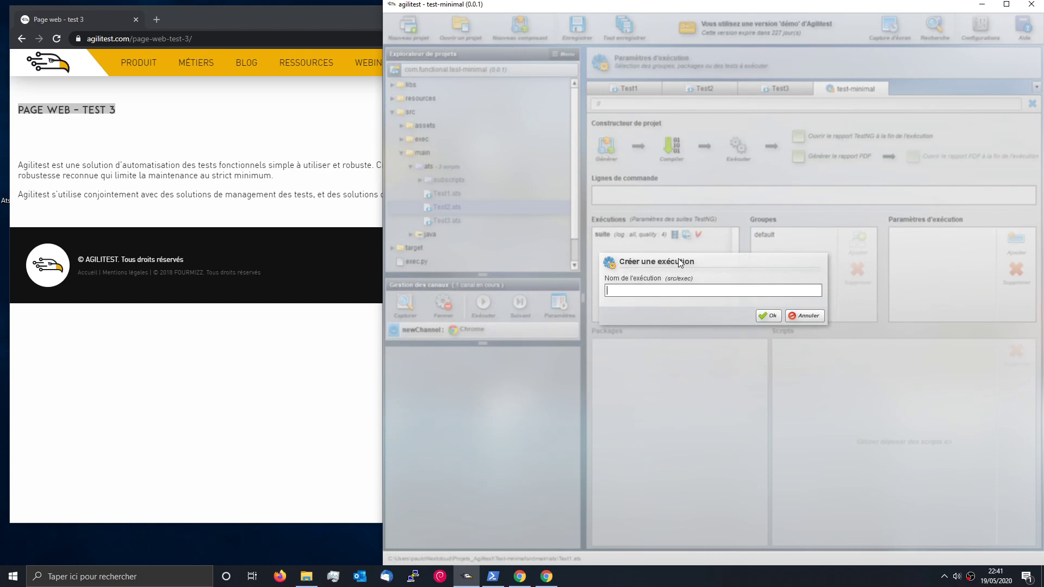
type("suite2")
left_click(769, 316)
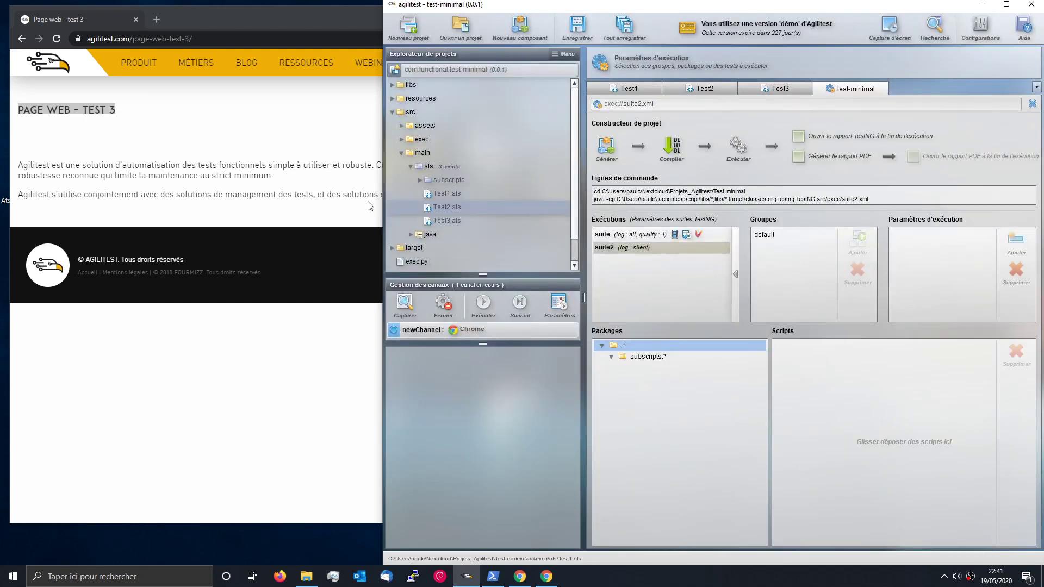
- Add the scripts Test1, Test2 and Test3 from the project explorer to suite2
left_click_drag(438, 195, 885, 429)
left_click_drag(447, 207, 885, 424)
left_click_drag(447, 221, 830, 425)
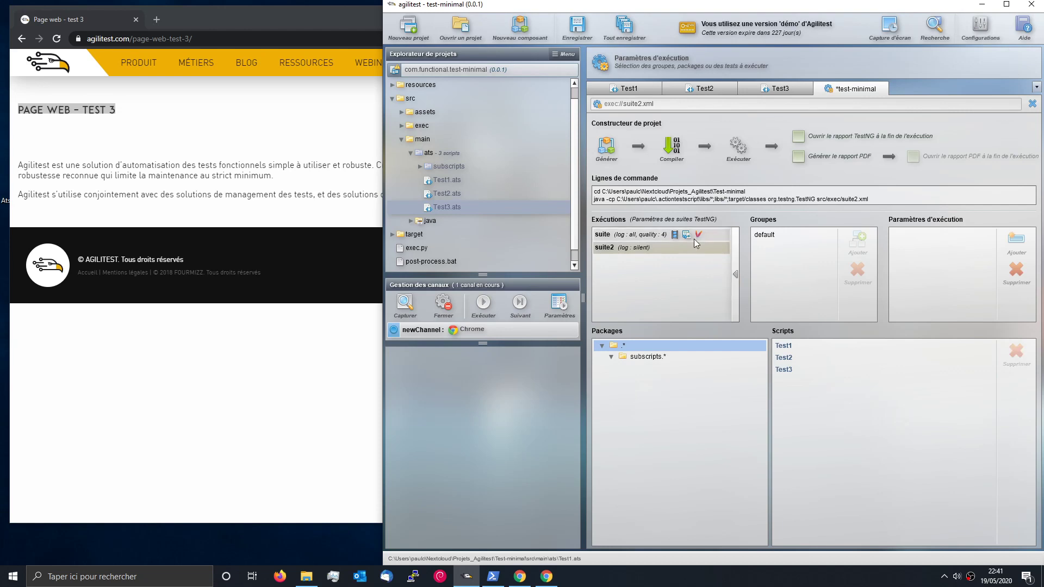
- Configure suite2 with an XML report, log level all, visual report Qualité max. and inclusion in the Maven execution, and save everything
left_click(732, 258)
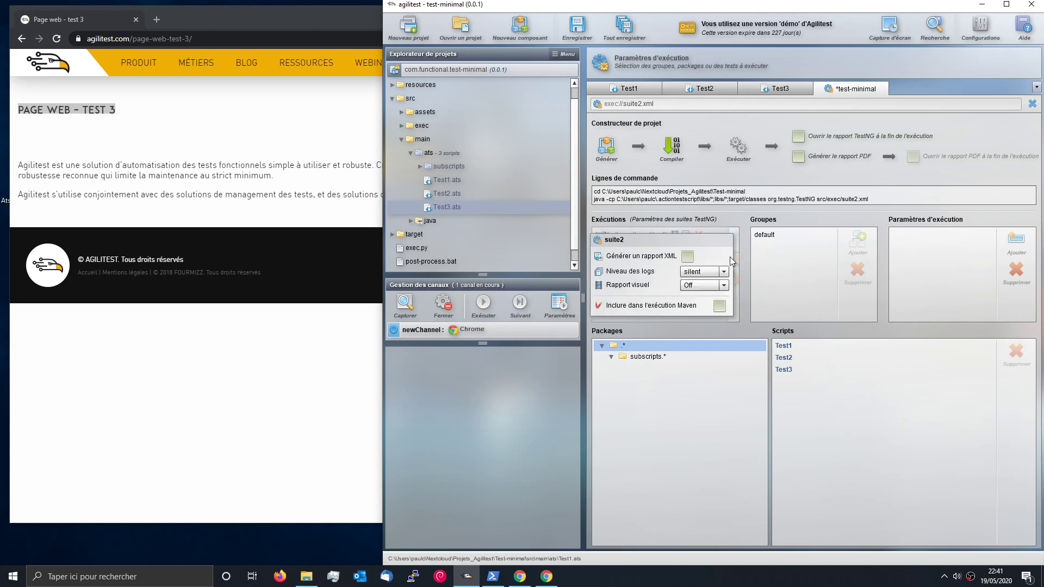
left_click(689, 258)
left_click(724, 272)
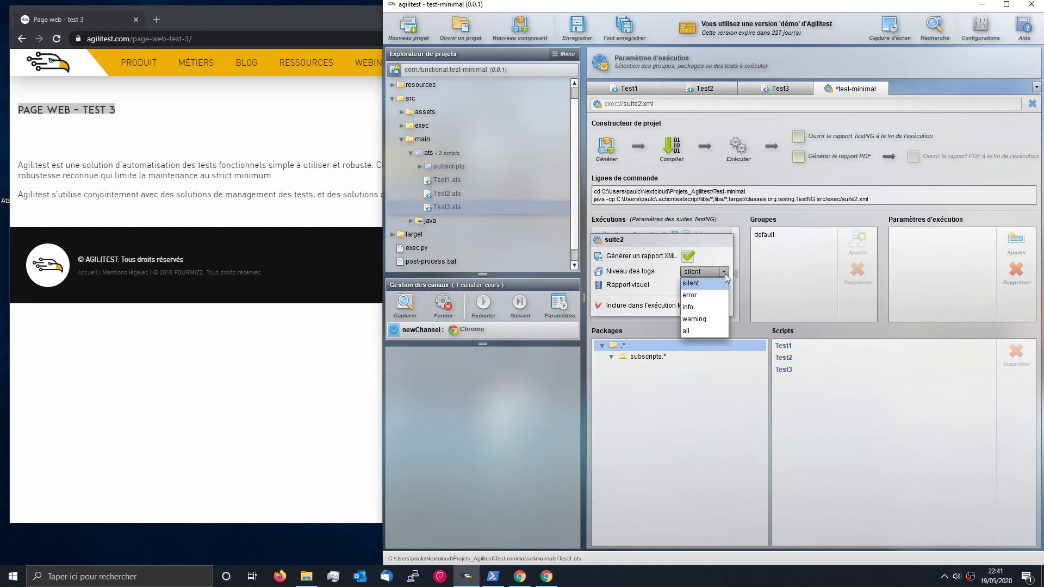
left_click(700, 334)
left_click(720, 285)
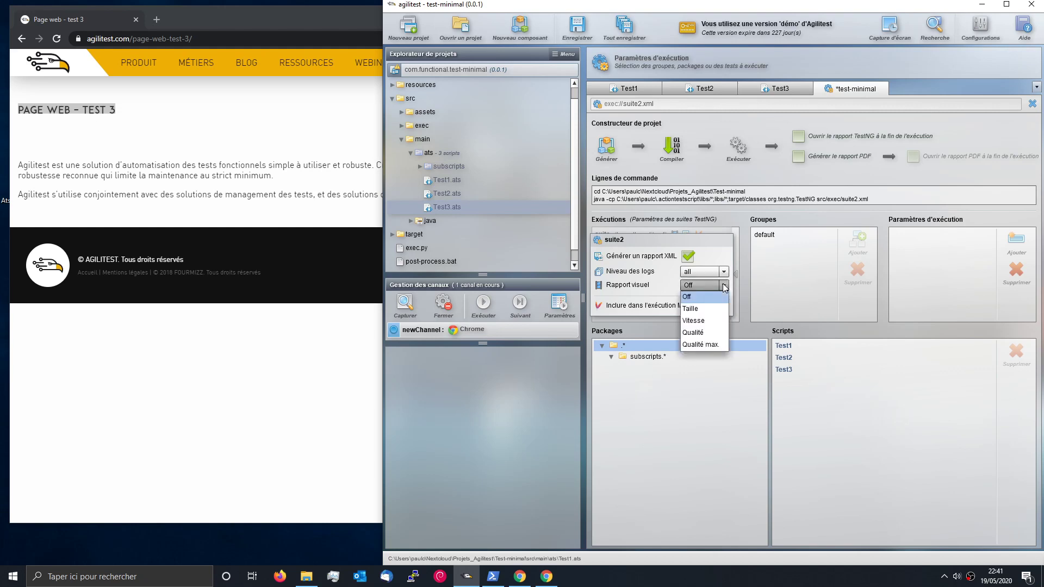
left_click(710, 345)
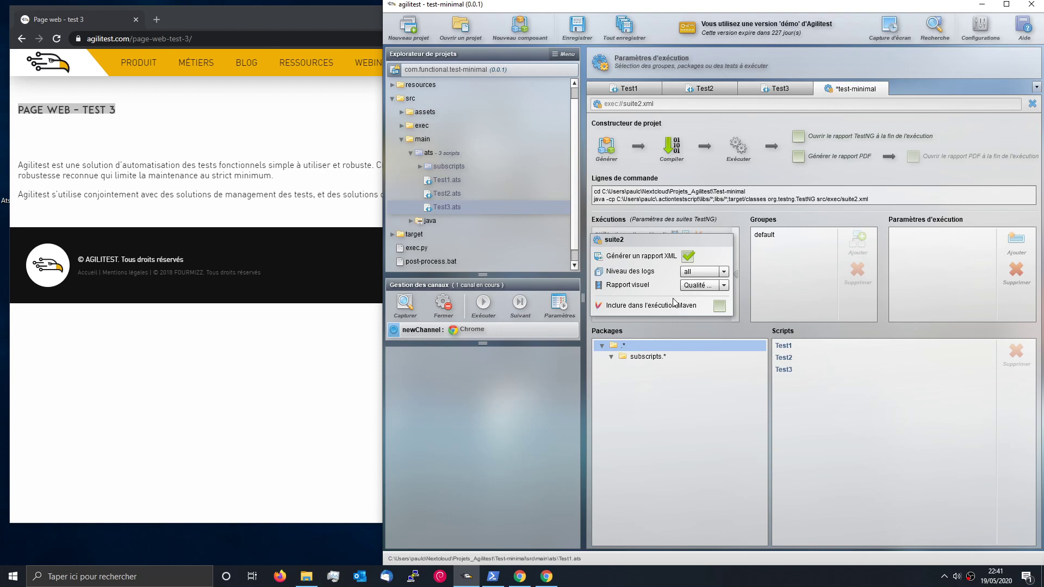
left_click(719, 307)
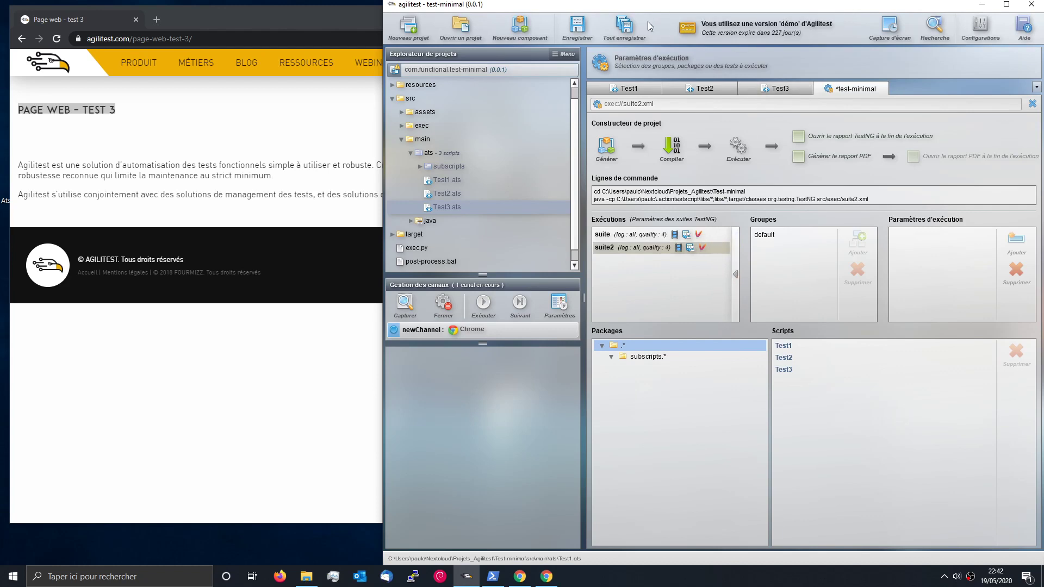
left_click(624, 28)
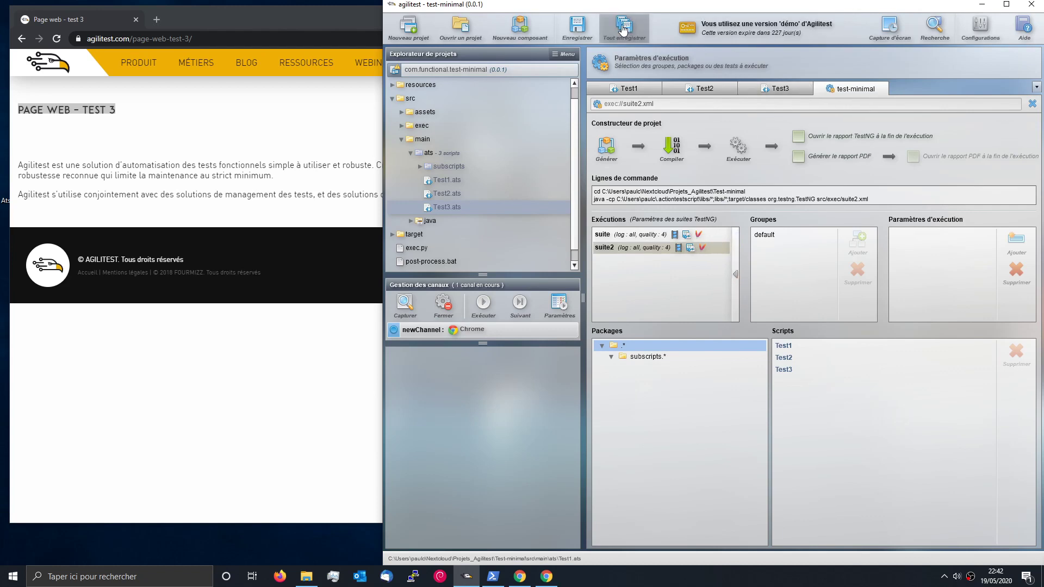
- Review the execution options of the existing suite and compare its script list with that of suite2
left_click(611, 233)
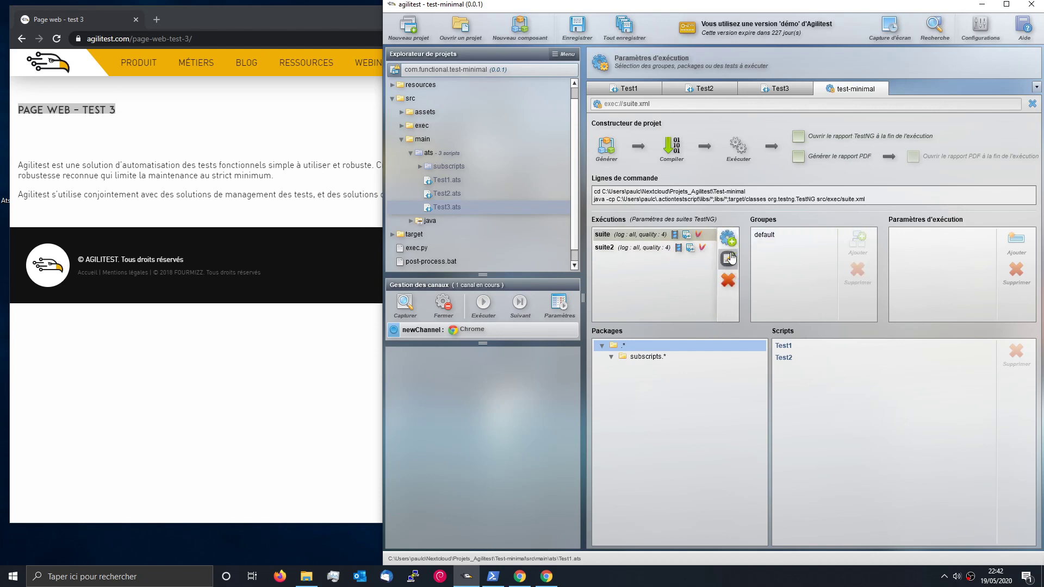
left_click(730, 254)
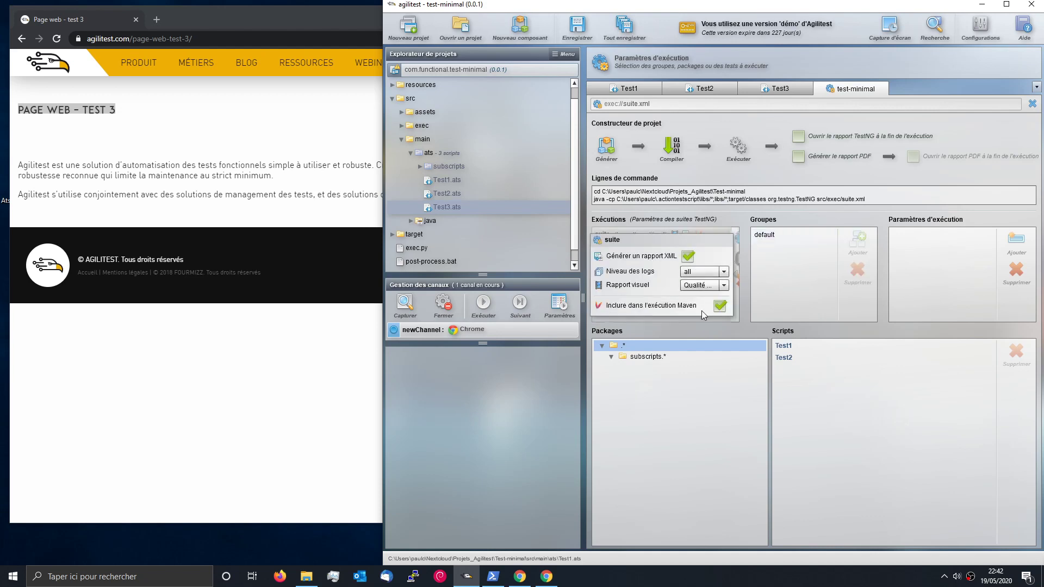
left_click(775, 308)
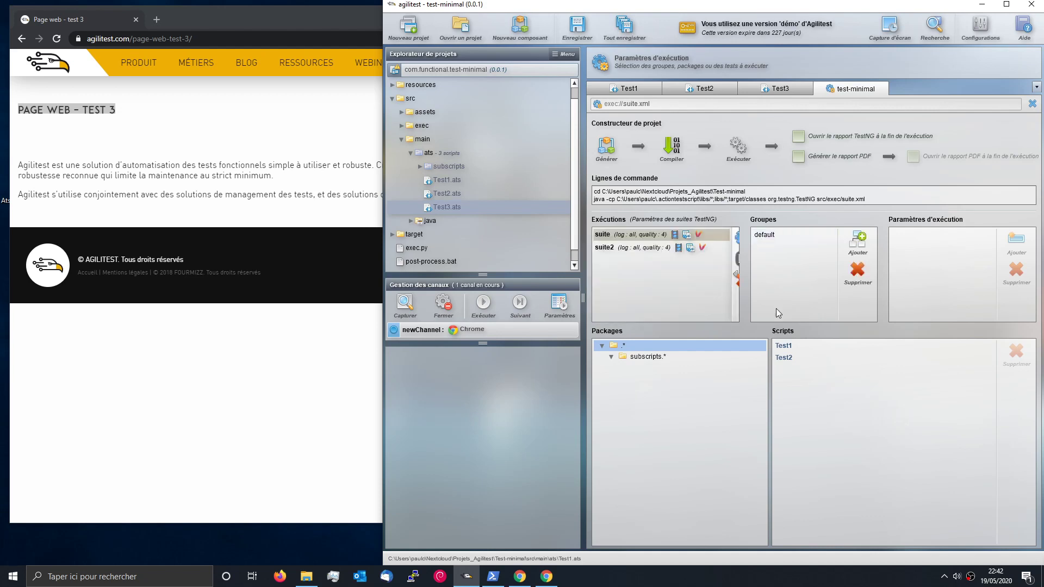
left_click(615, 250)
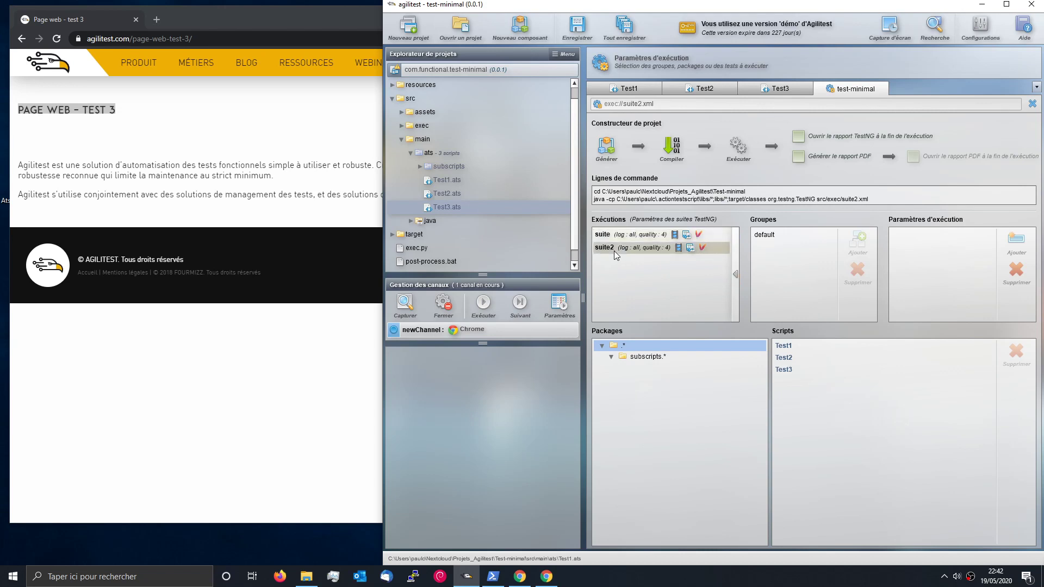
left_click(632, 233)
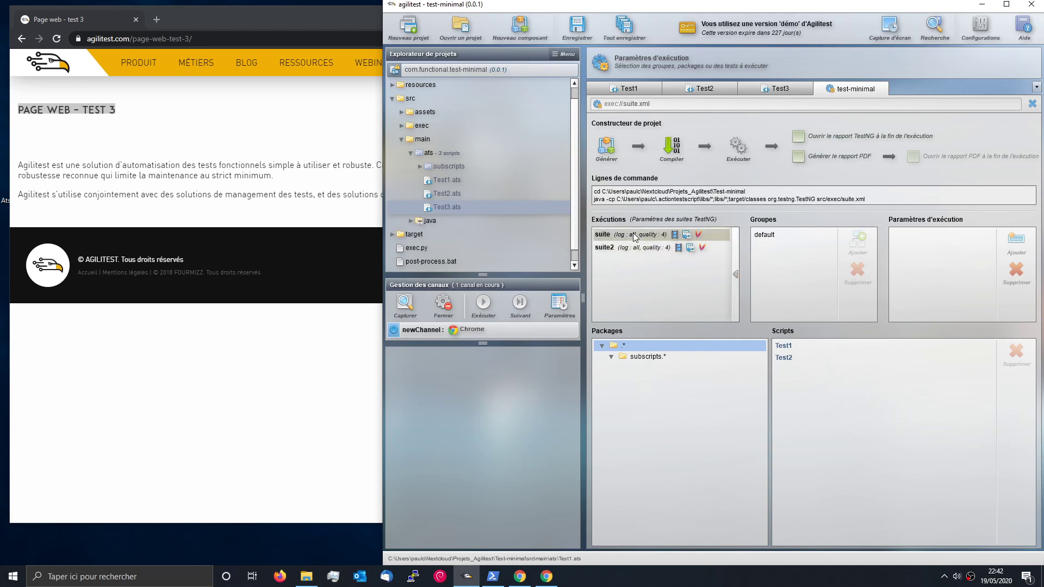
- Add the Test3 script to the execution suite named suite and save it, and exclude suite2 from the Maven execution
left_click_drag(429, 207, 824, 416)
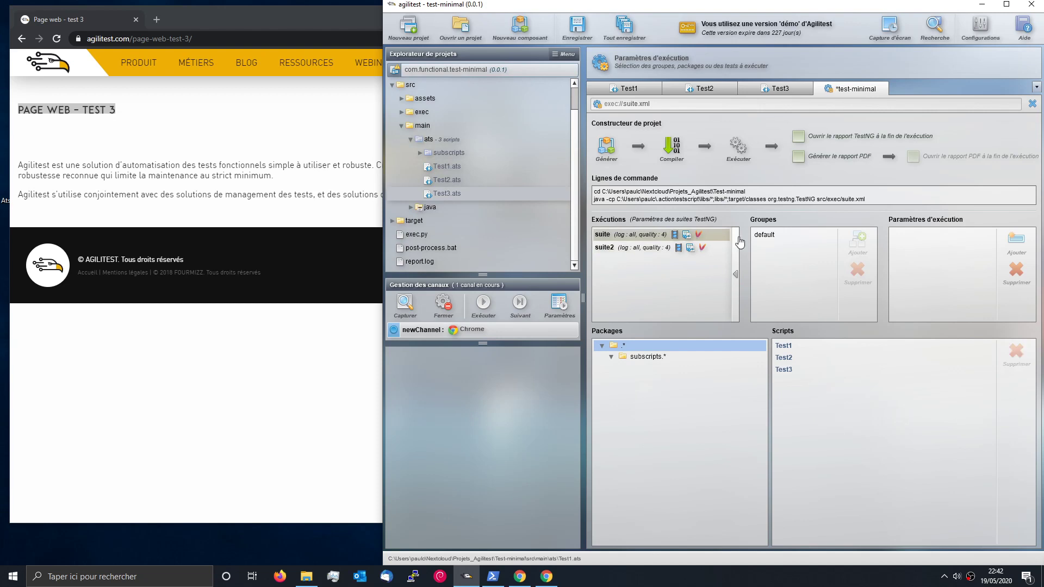
left_click(629, 38)
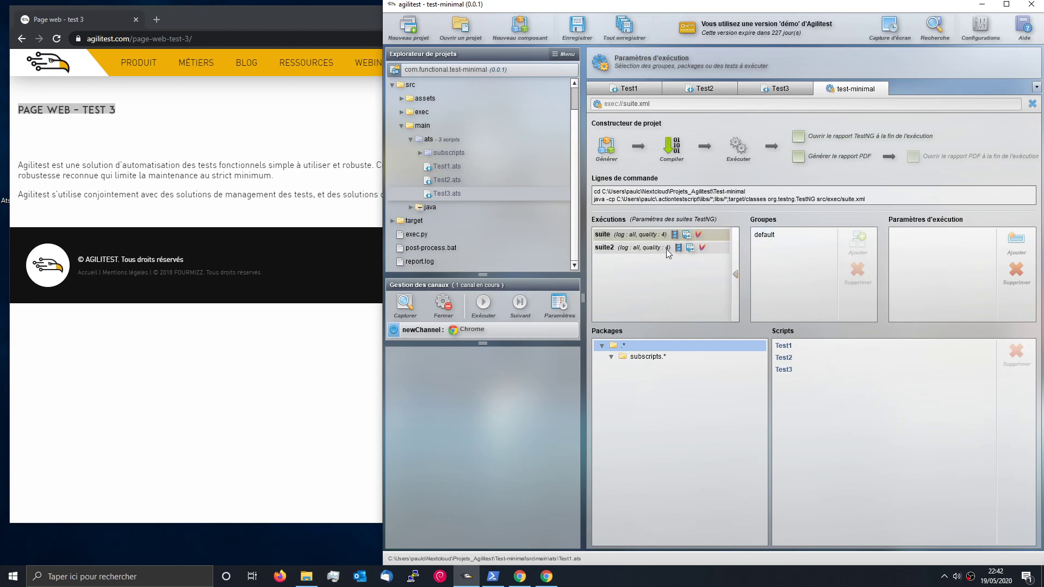
left_click(638, 246)
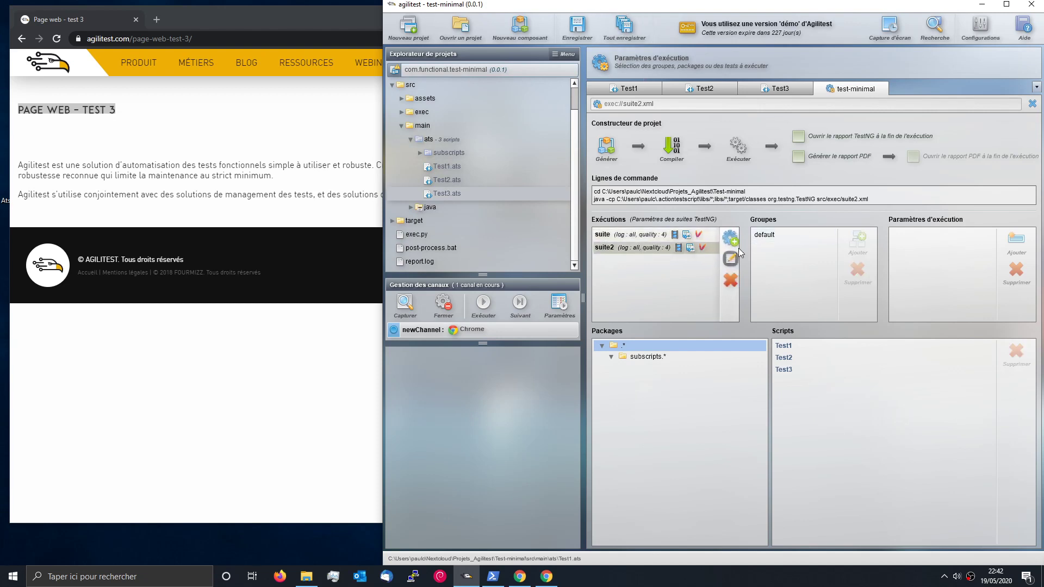
left_click(732, 260)
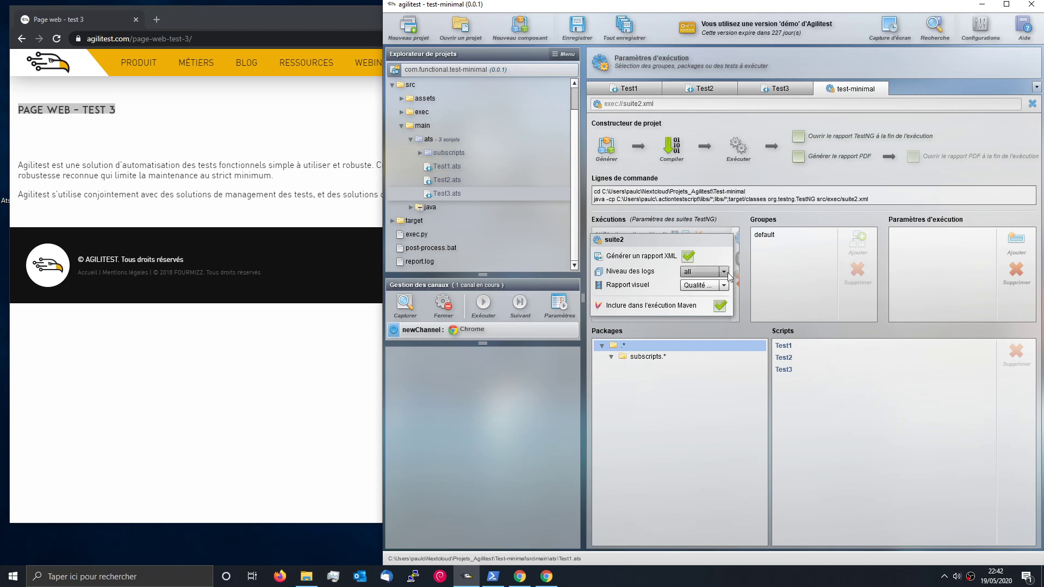
left_click(722, 308)
left_click(651, 238)
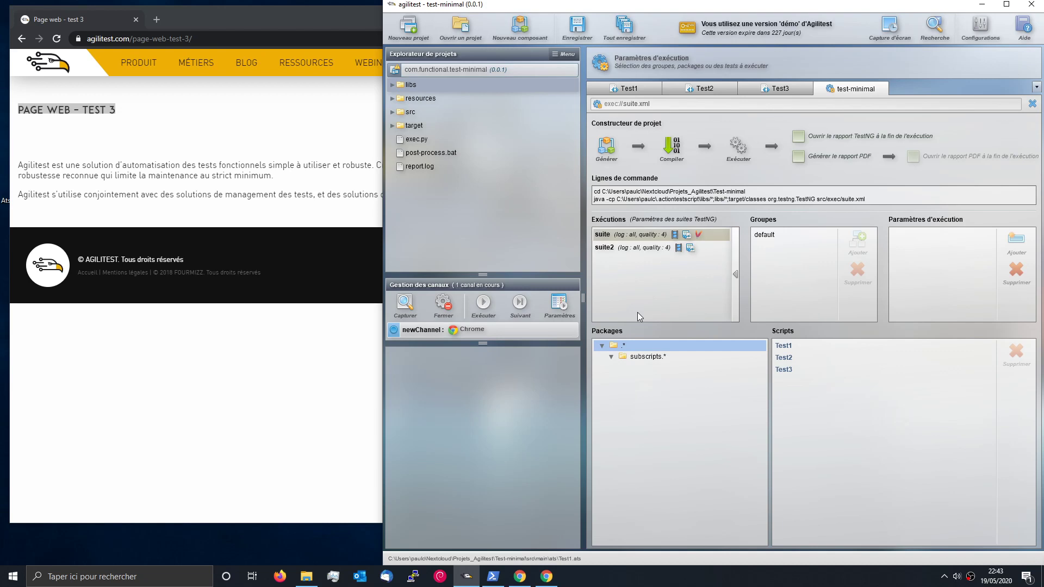
- Close the newChannel browser channel and open the Test-minimal folder of Projets_Agilitest in File Explorer
left_click(444, 304)
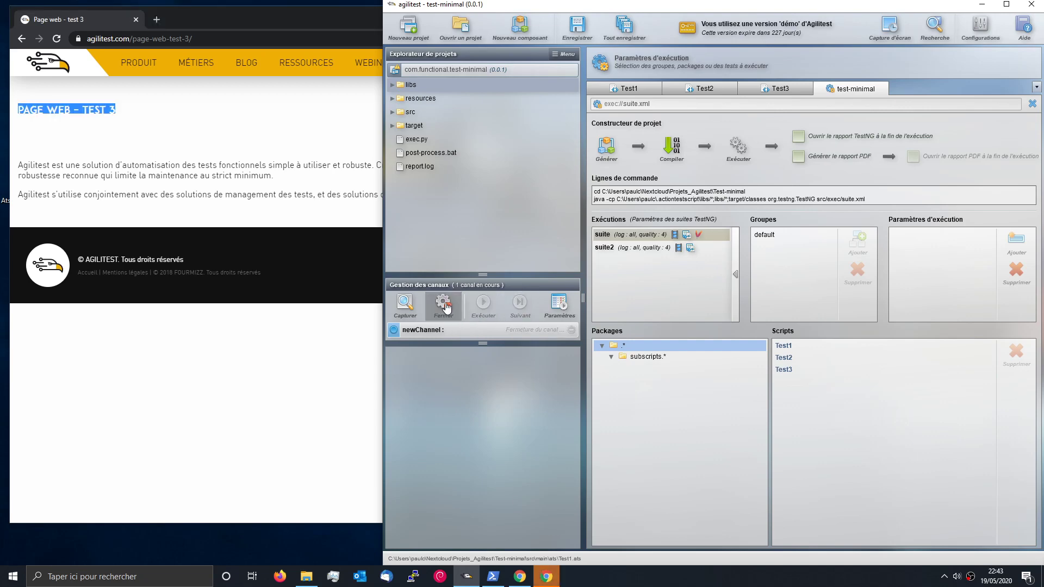
left_click(306, 571)
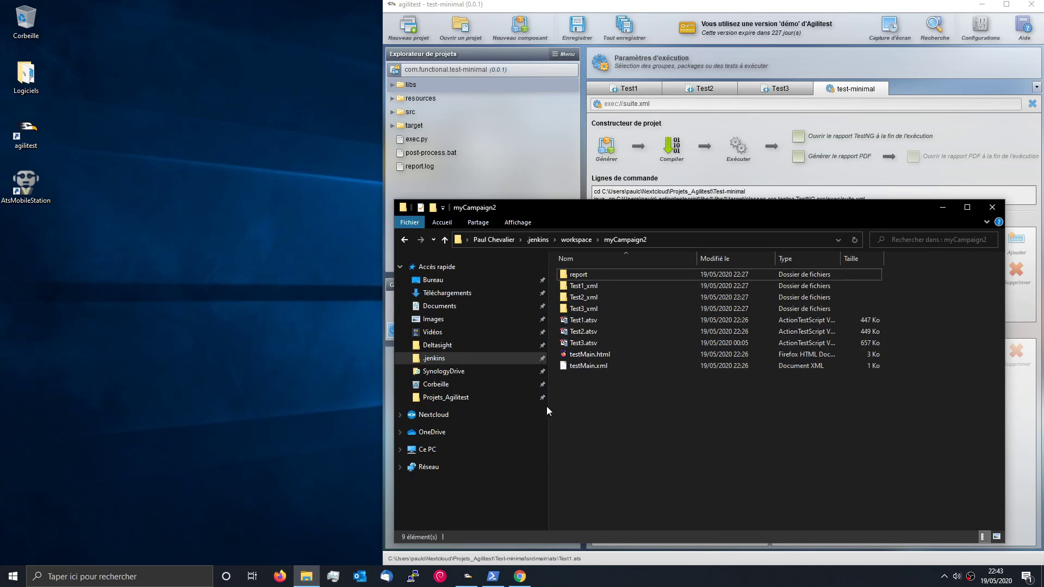
left_click_drag(547, 411, 483, 411)
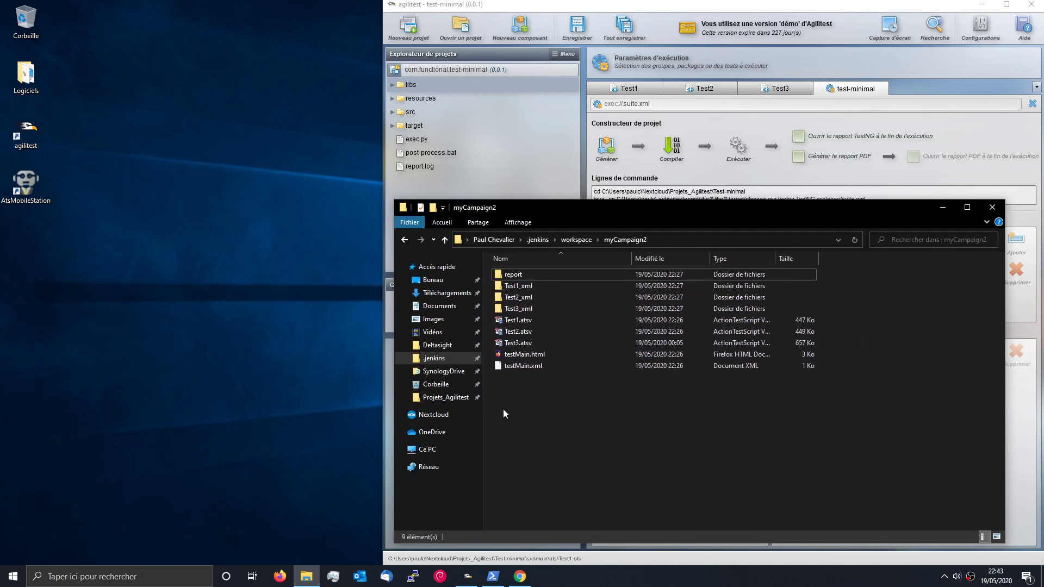
left_click(440, 400)
double_click(520, 318)
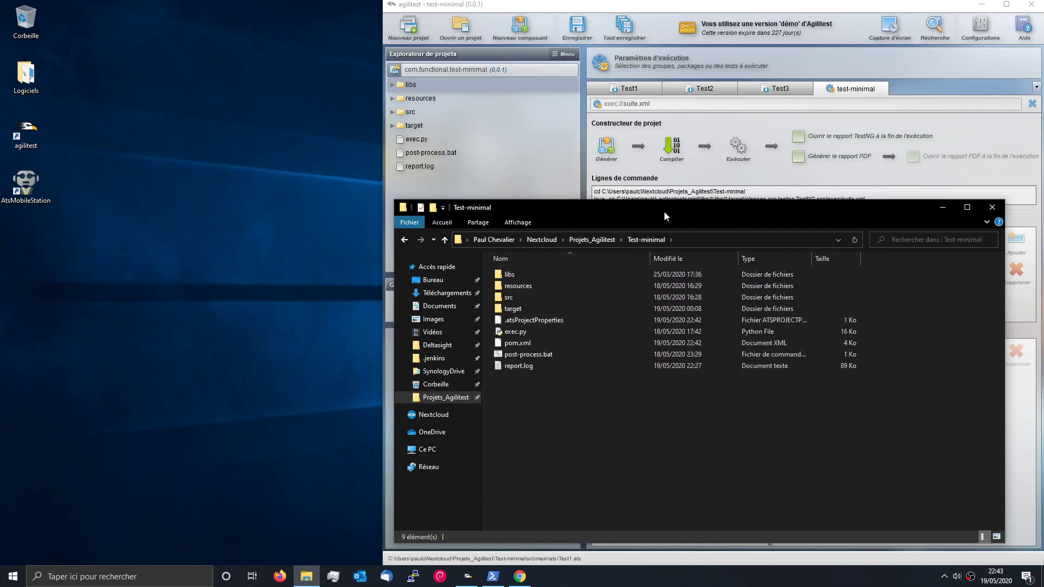
left_click_drag(664, 211, 324, 224)
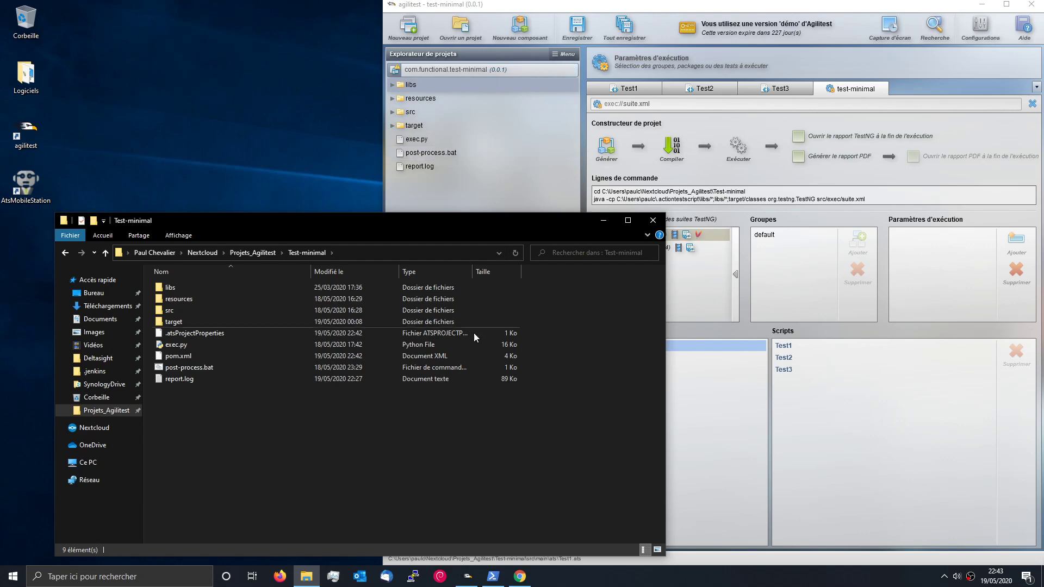
- Open pom.xml in Notepad++ and examine its plugin configuration, especially the suite file referenced for the Maven execution
left_click(175, 358)
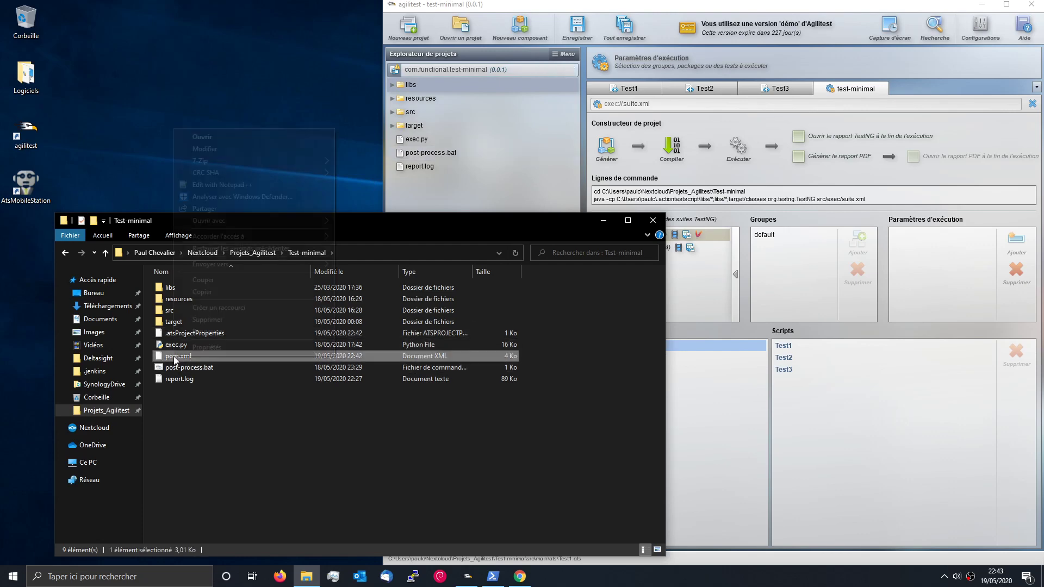
right_click(174, 360)
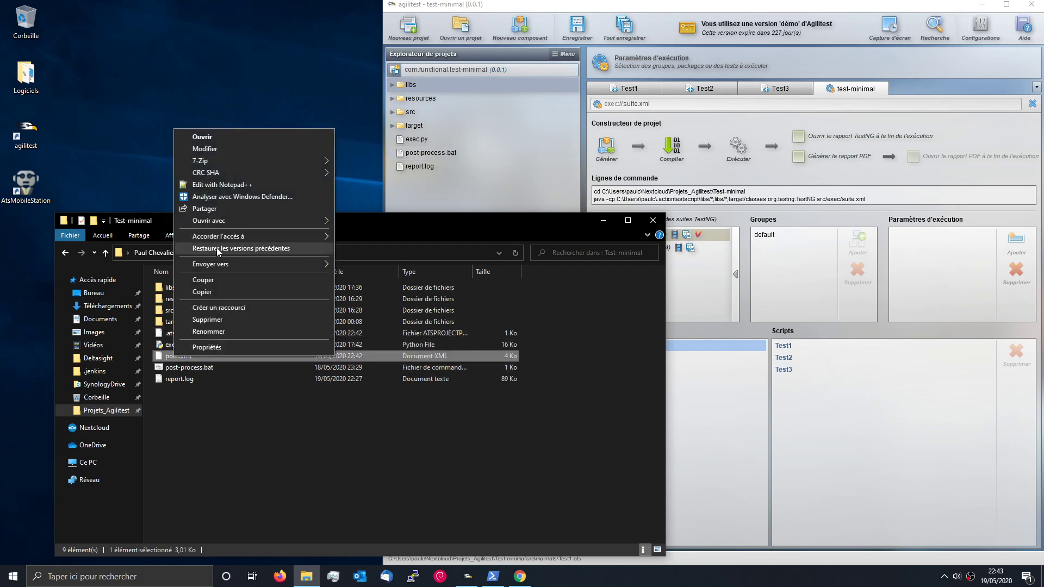
left_click(220, 186)
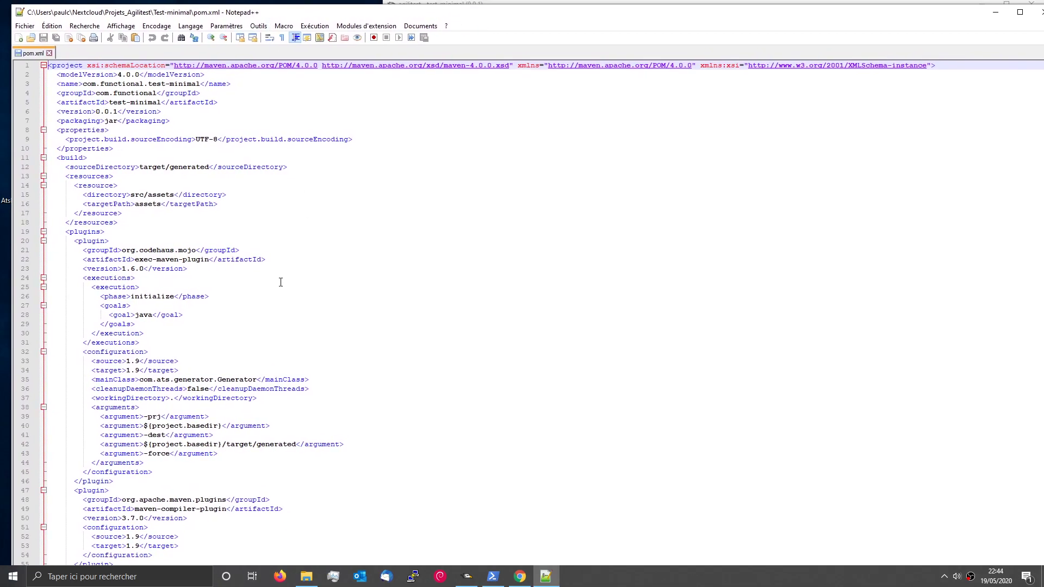
scroll(283, 284, "down", 9)
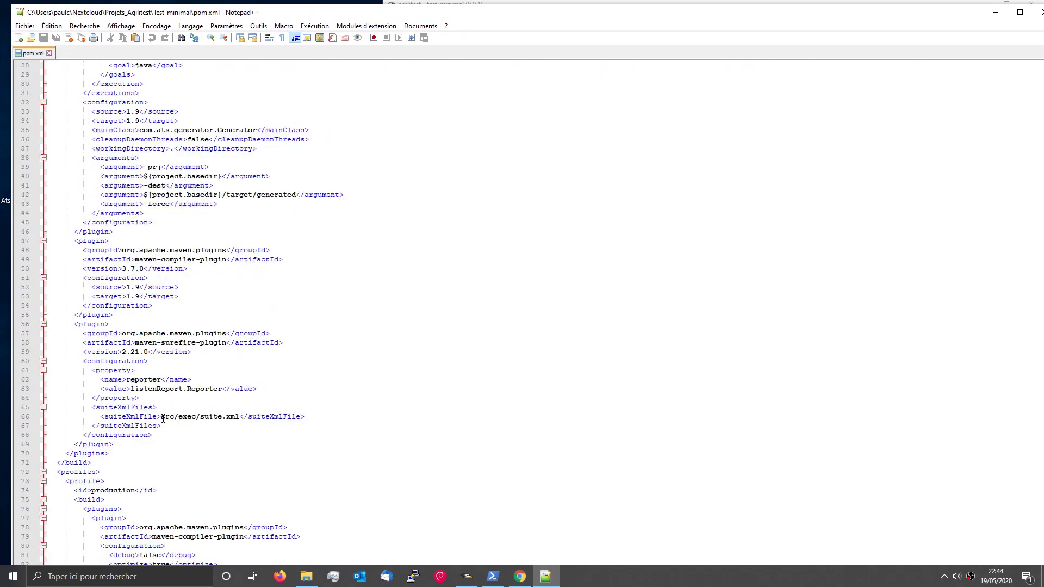
left_click_drag(161, 418, 240, 417)
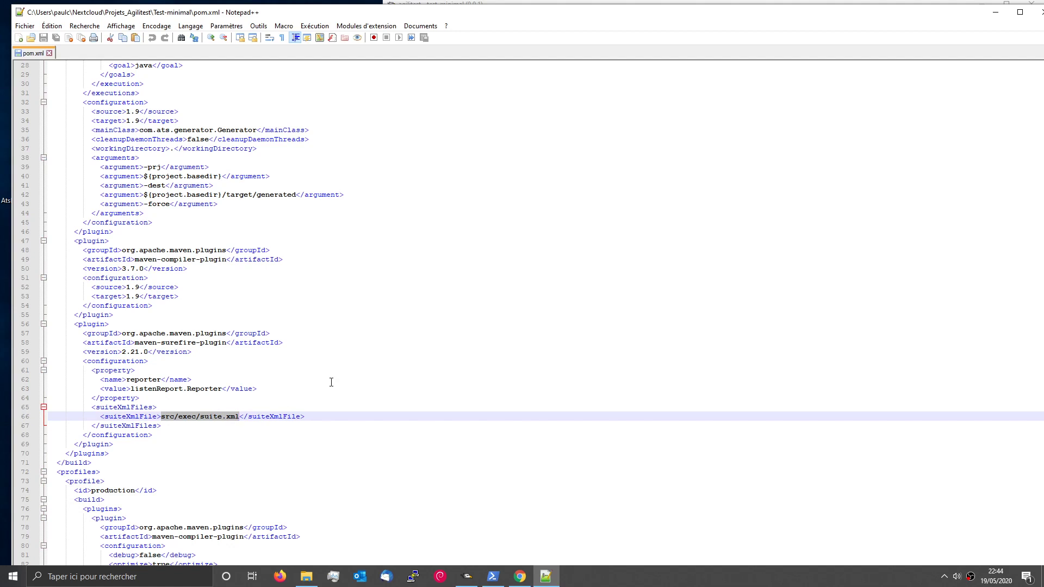
scroll(330, 381, "down", 4)
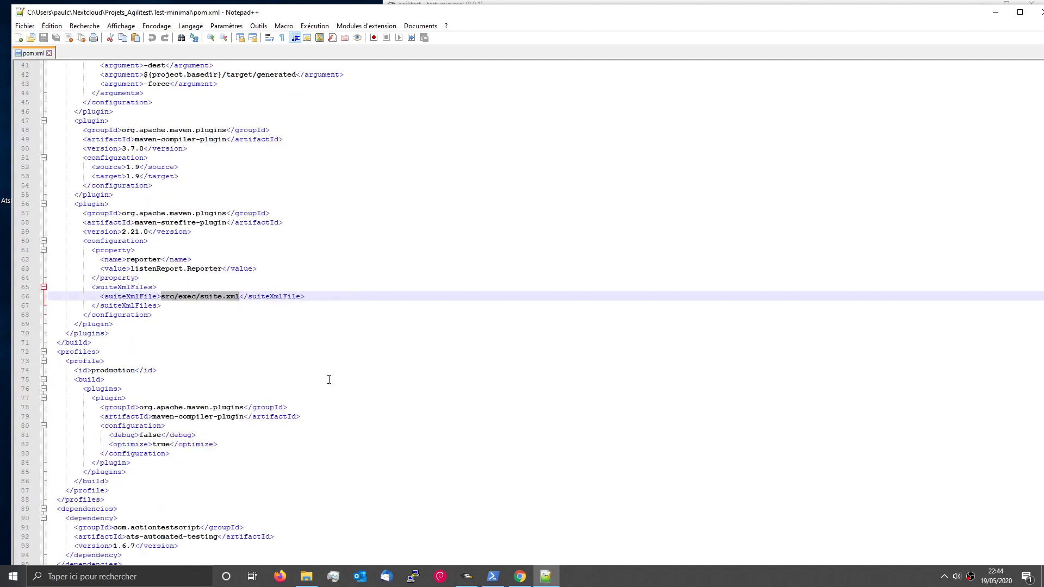
scroll(329, 379, "up", 13)
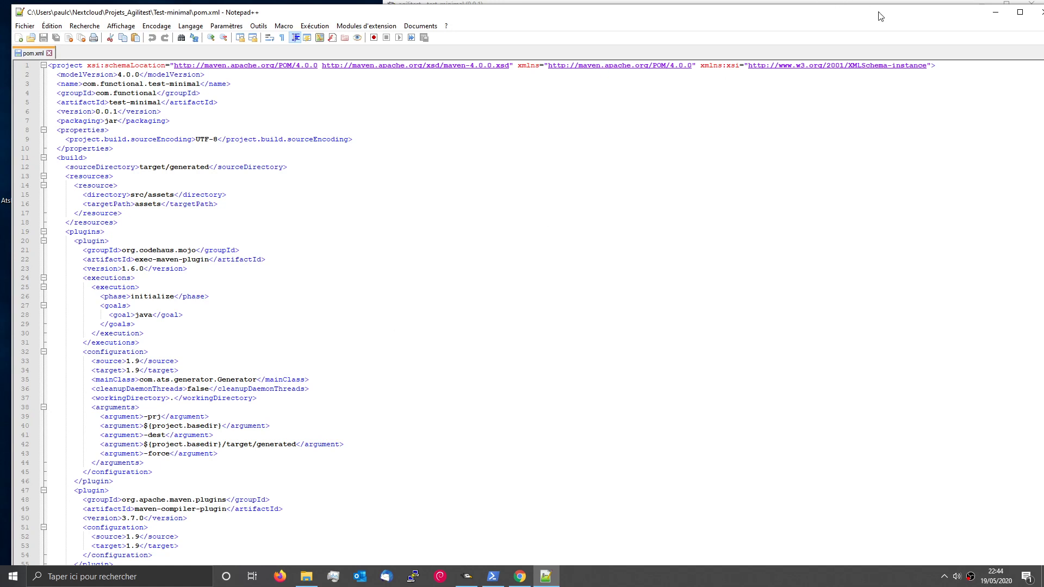
left_click_drag(879, 13, 775, 38)
left_click(942, 37)
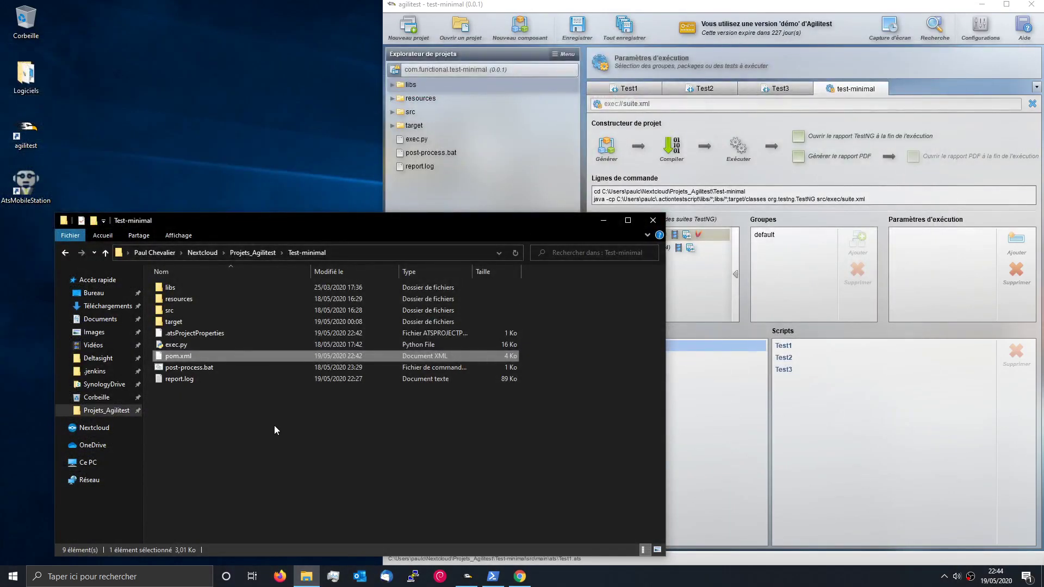
- Open post-process.bat in Notepad++, review its cd, py.exe and xcopy commands and the %WORKSPACE% variable, and close the editor
left_click(202, 368)
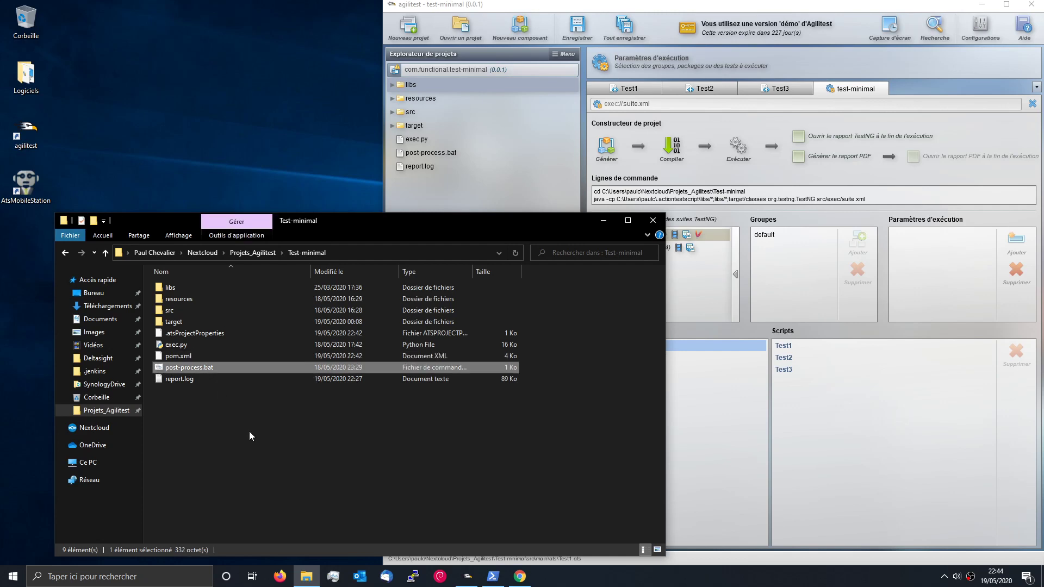
right_click(181, 369)
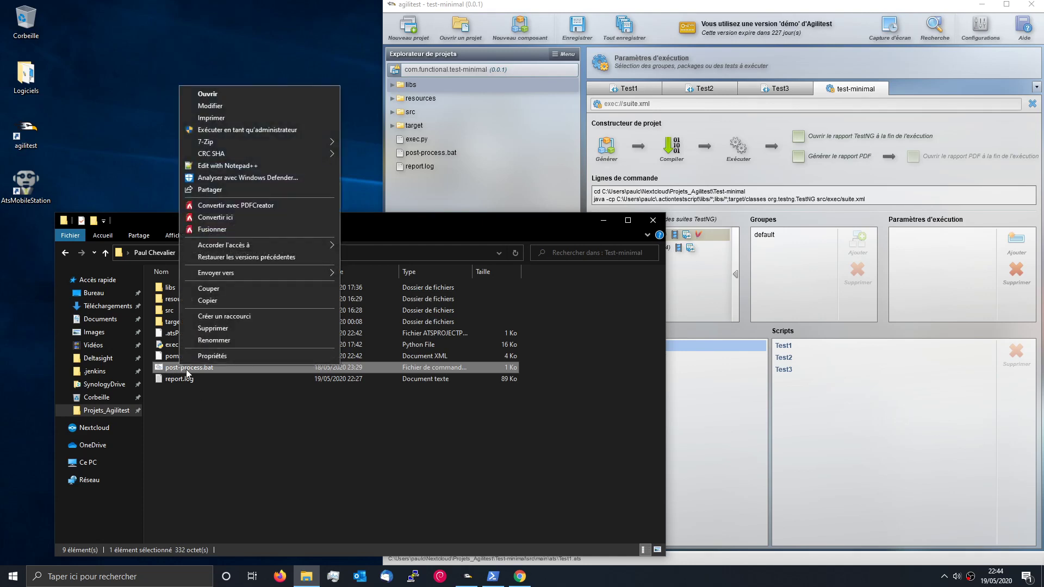
left_click(227, 167)
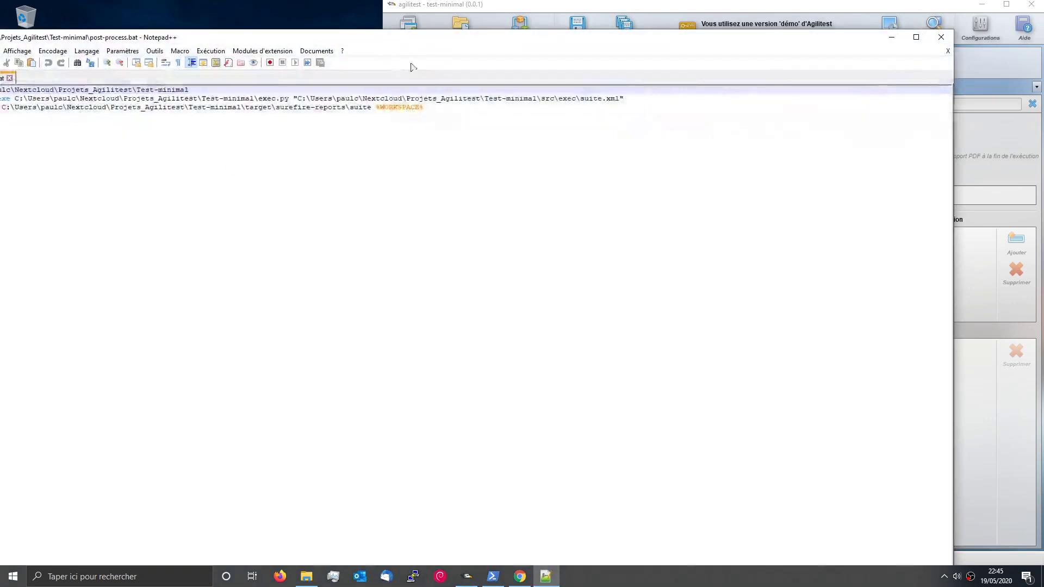
left_click(915, 37)
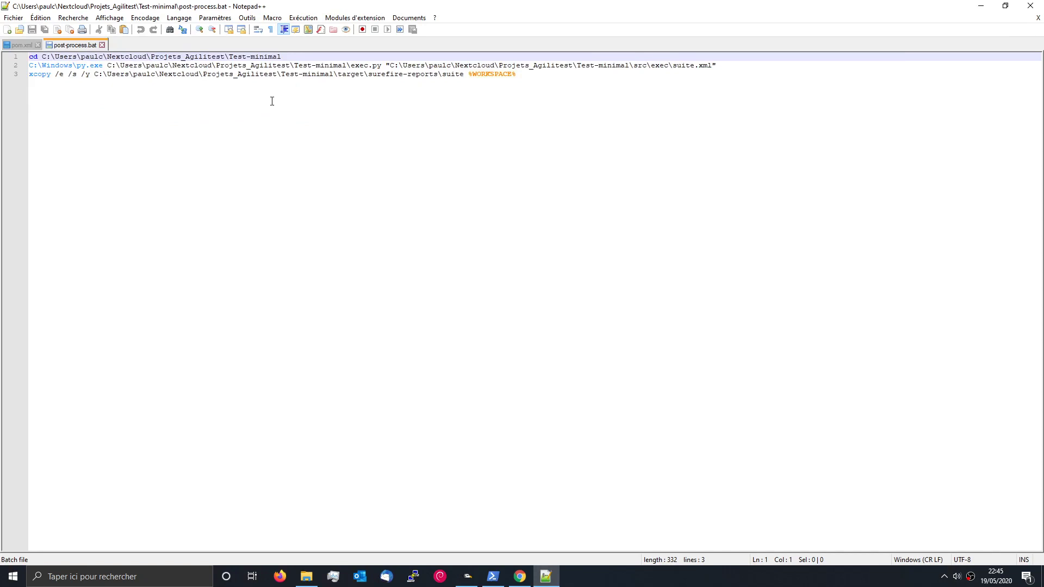
left_click_drag(282, 57, 28, 56)
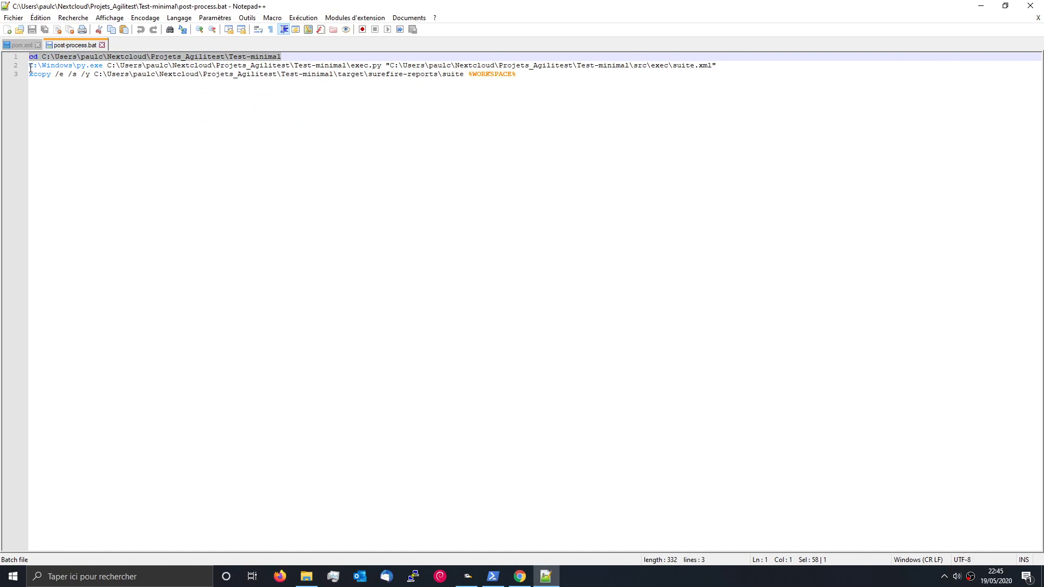
left_click_drag(30, 66, 738, 67)
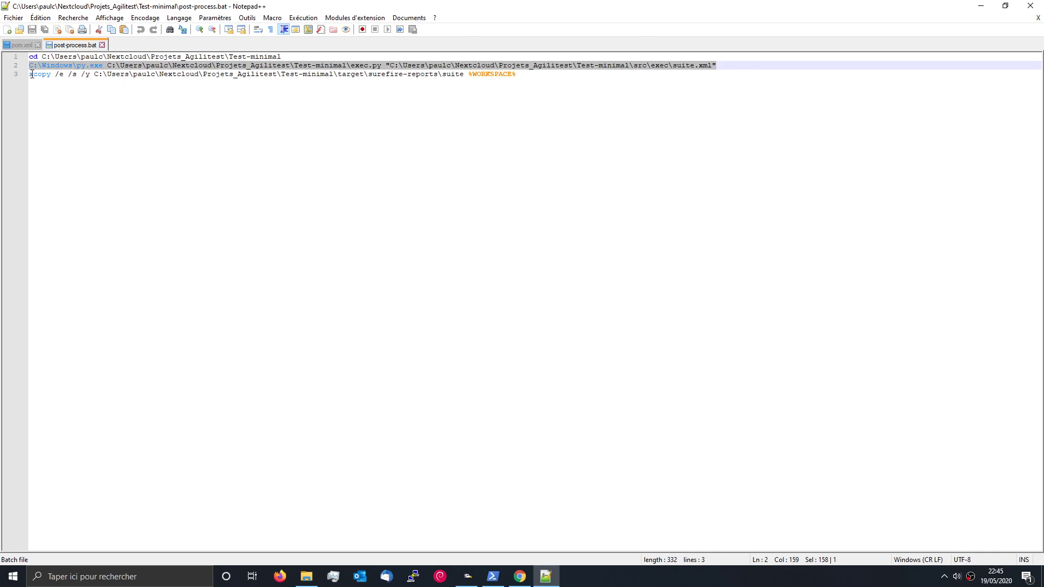
left_click_drag(32, 74, 538, 73)
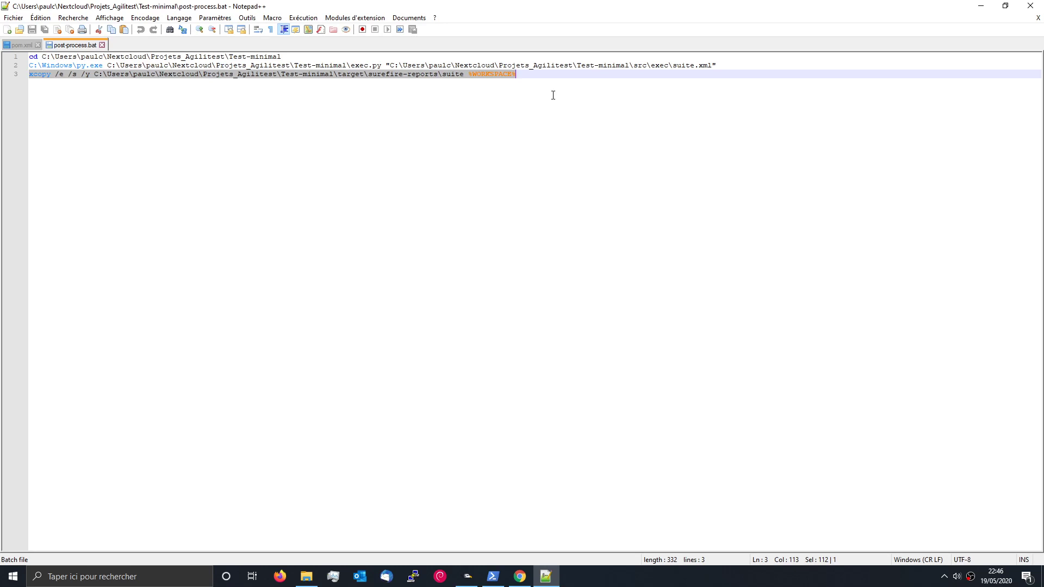
left_click(527, 78)
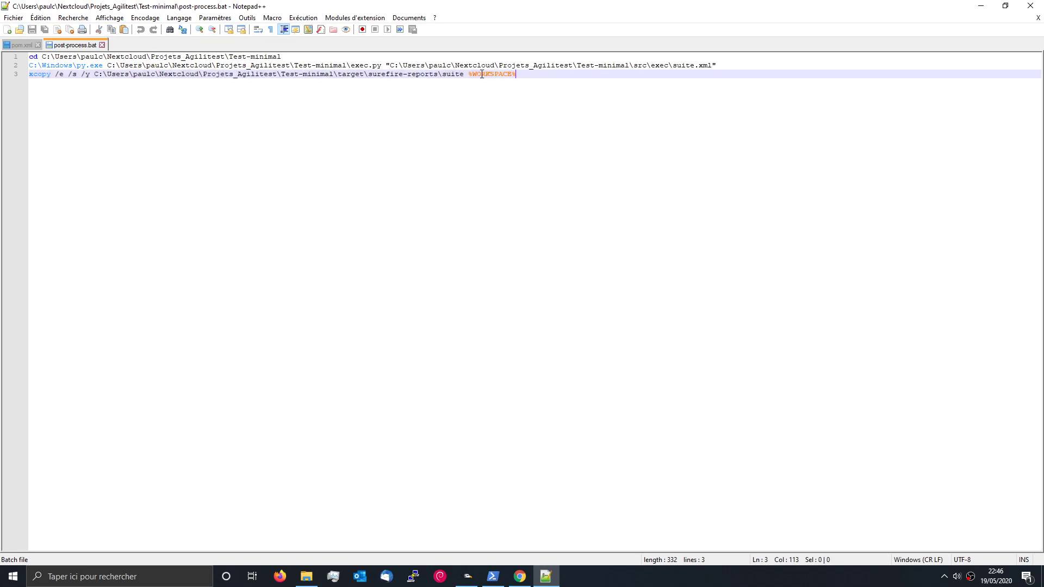
left_click_drag(467, 75, 526, 74)
left_click(524, 72)
left_click_drag(469, 73, 516, 73)
key("alt+F4")
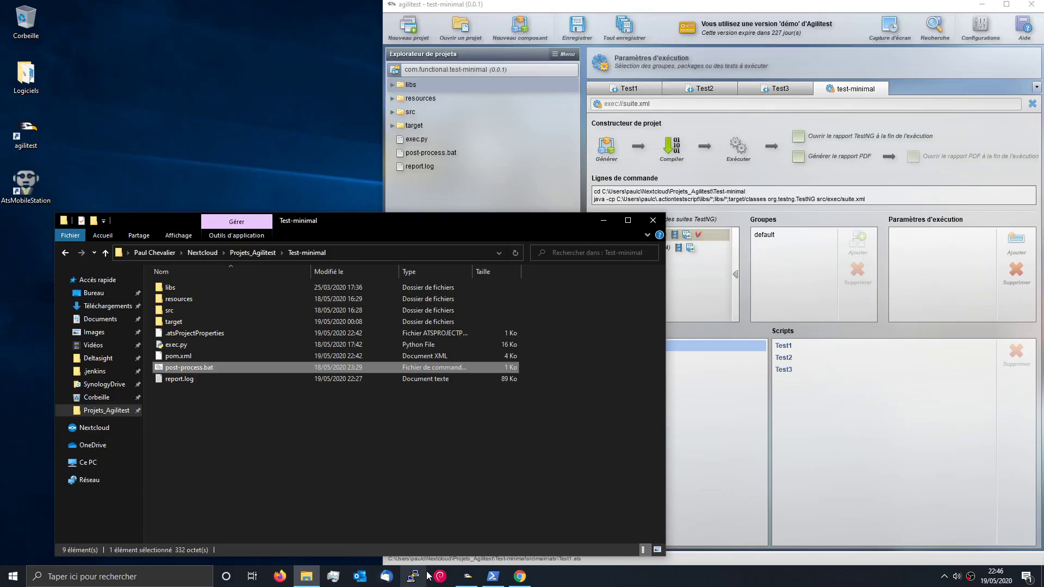
- Switch to Firefox and read through the Jenkins page of environment variables available to shell scripts
left_click(280, 576)
left_click(168, 68)
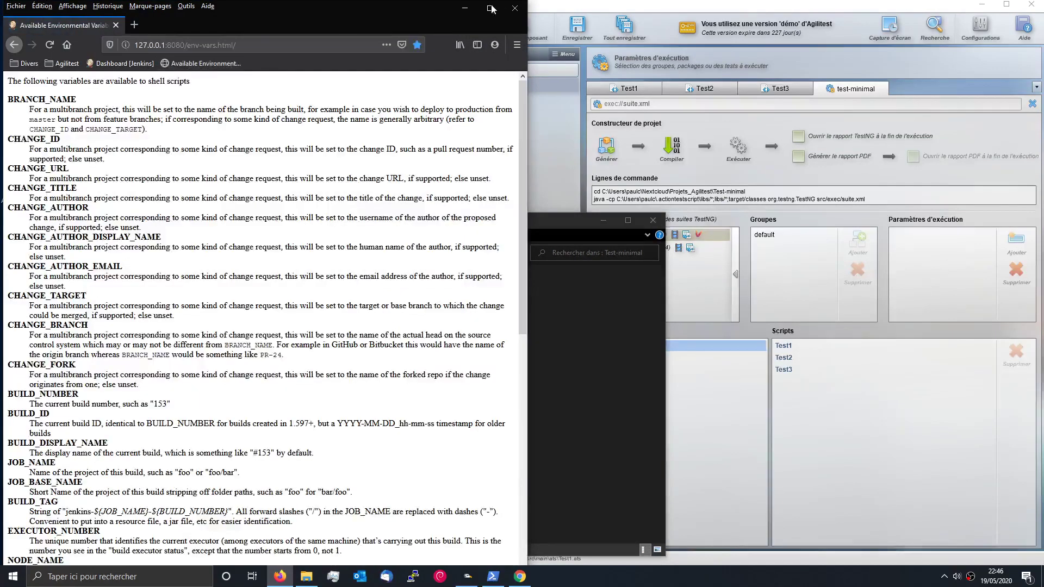
left_click(490, 8)
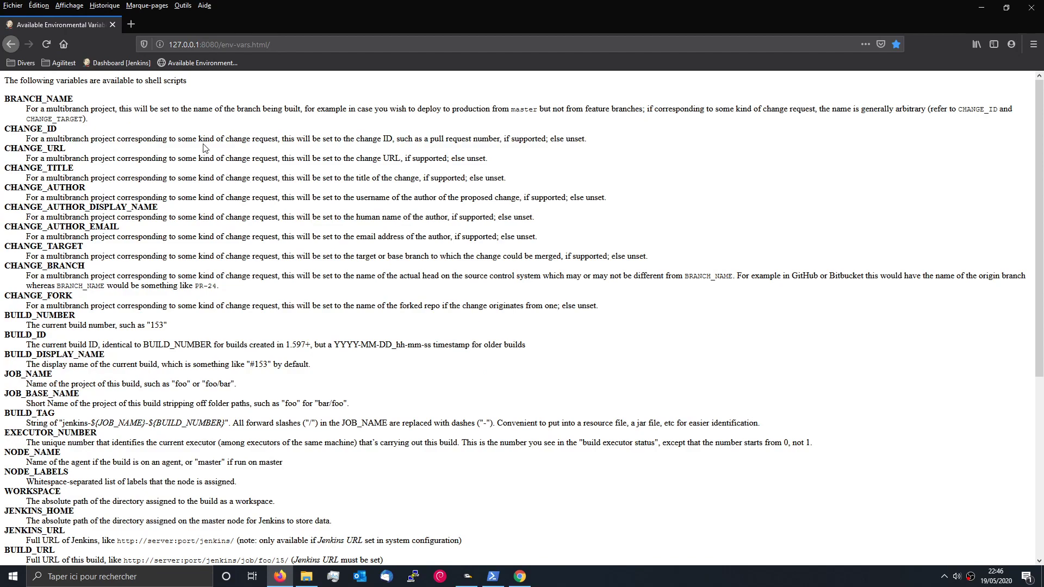
scroll(163, 149, "down", 7)
scroll(162, 147, "down", 2)
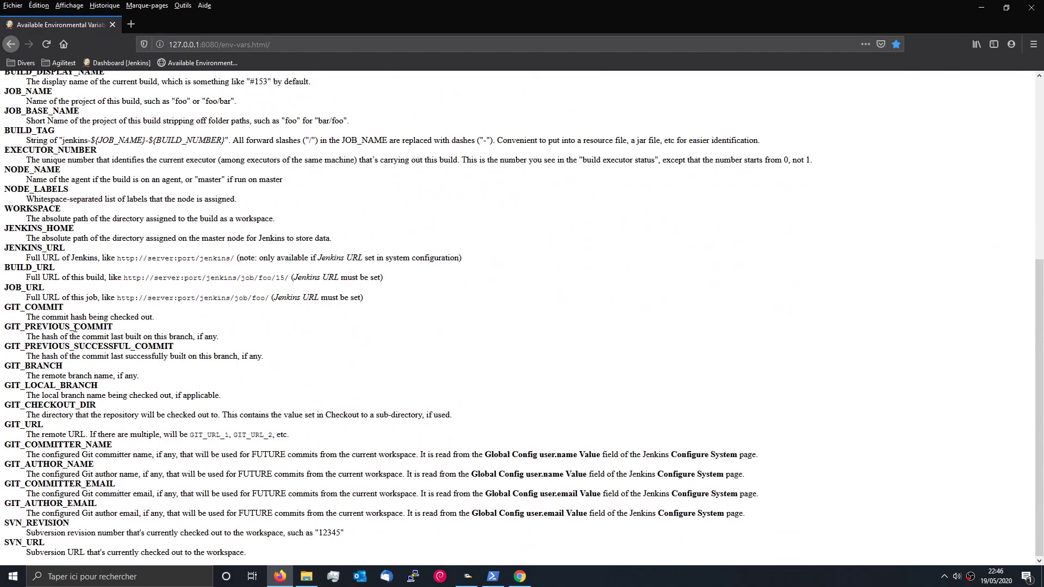
scroll(75, 329, "up", 10)
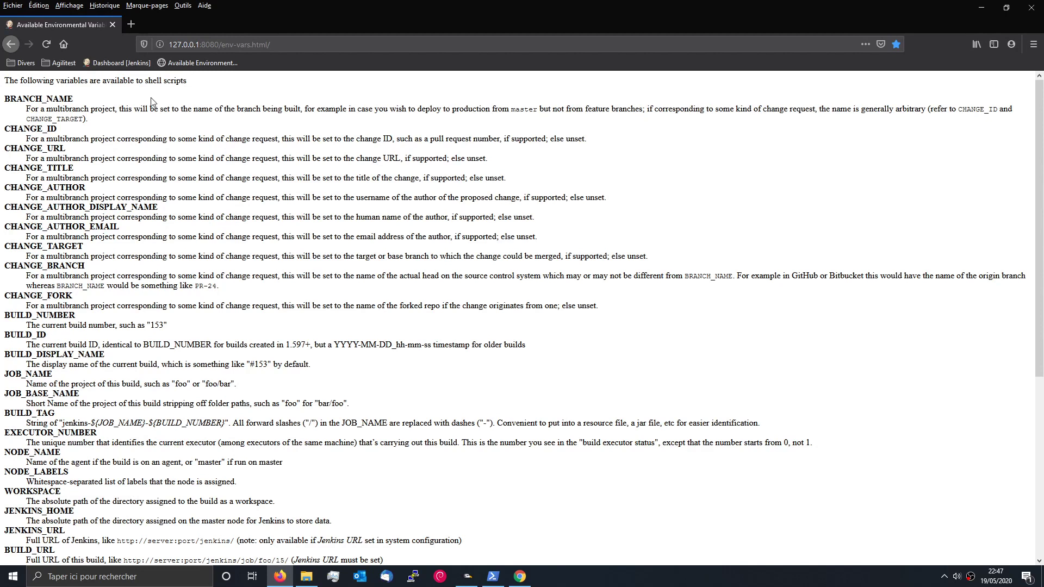
- Create a new Maven project named myCampaign3 from the Jenkins dashboard
left_click(118, 62)
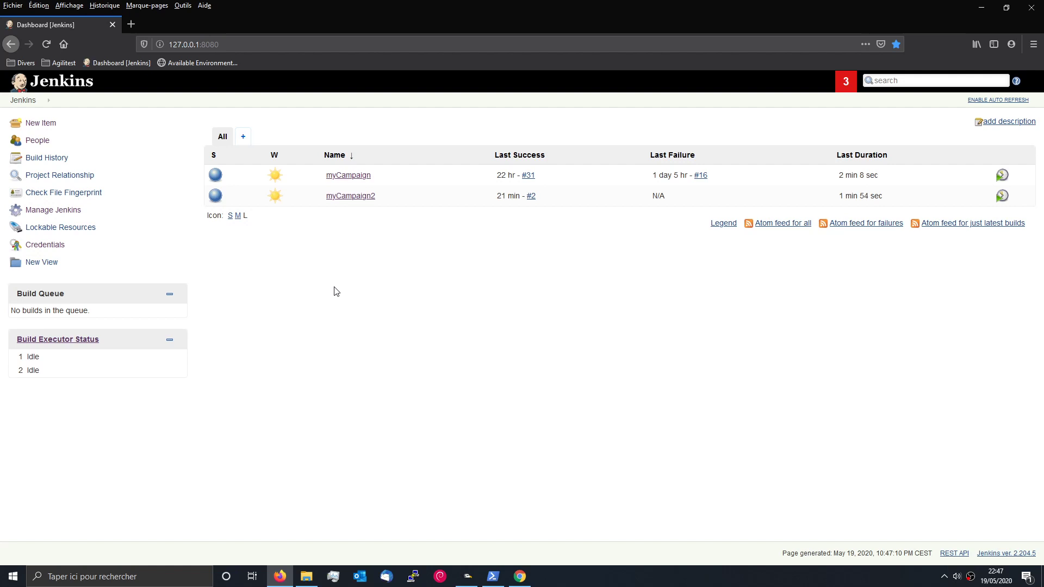
left_click(31, 129)
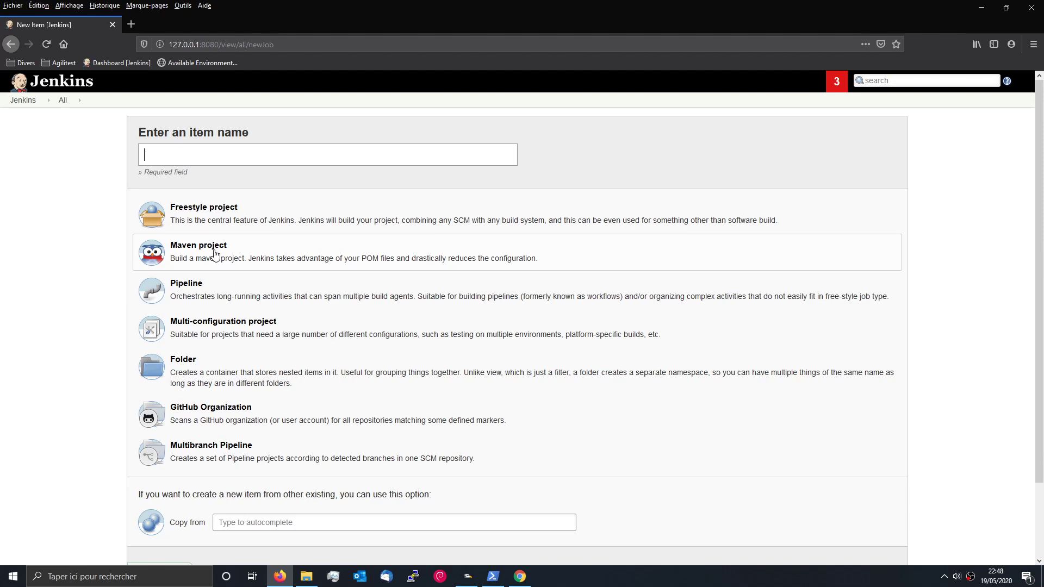
type("myC")
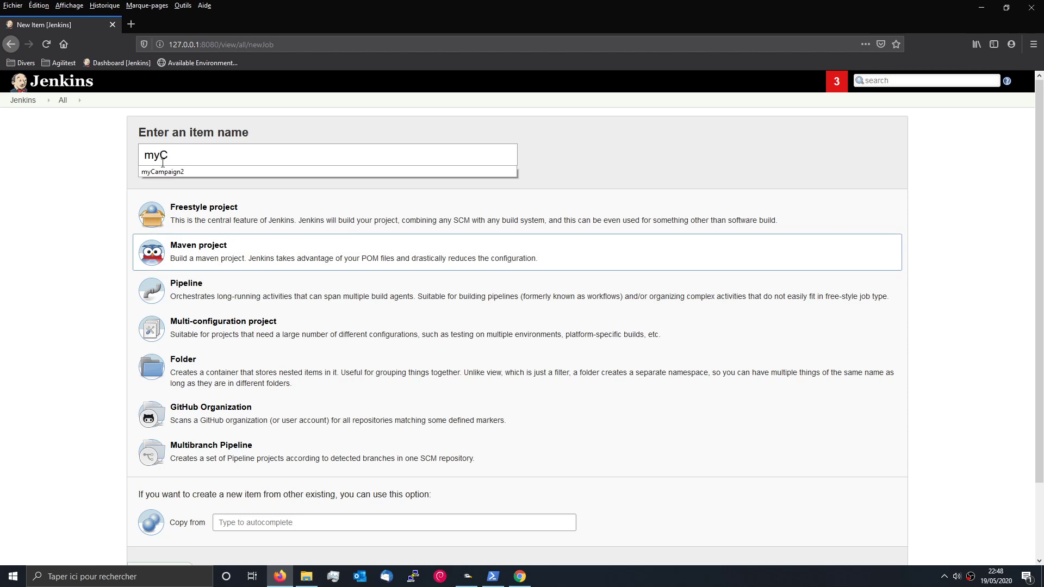
left_click(165, 173)
key("BackSpace")
type("3")
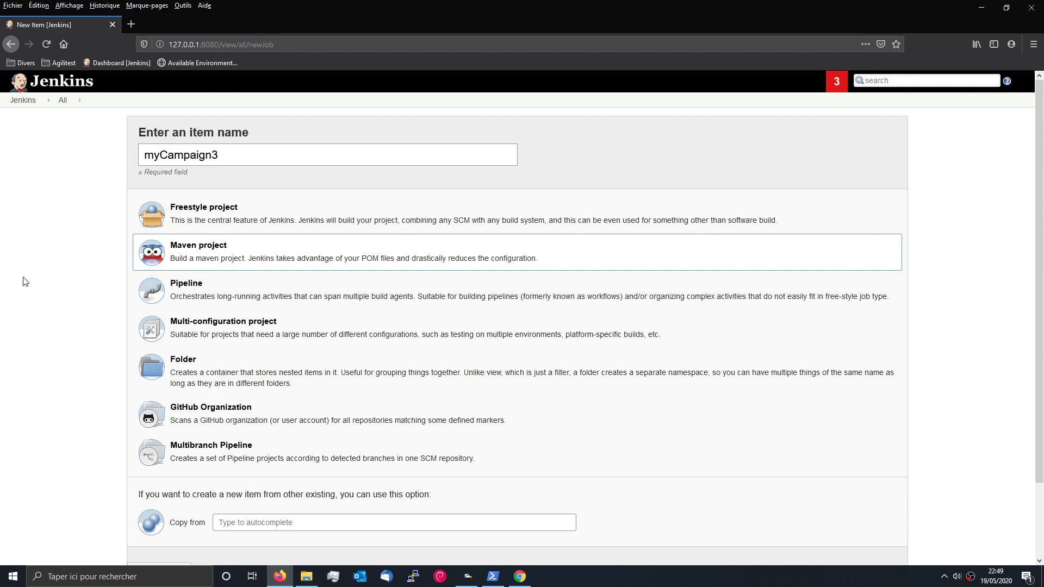
scroll(136, 304, "down", 3)
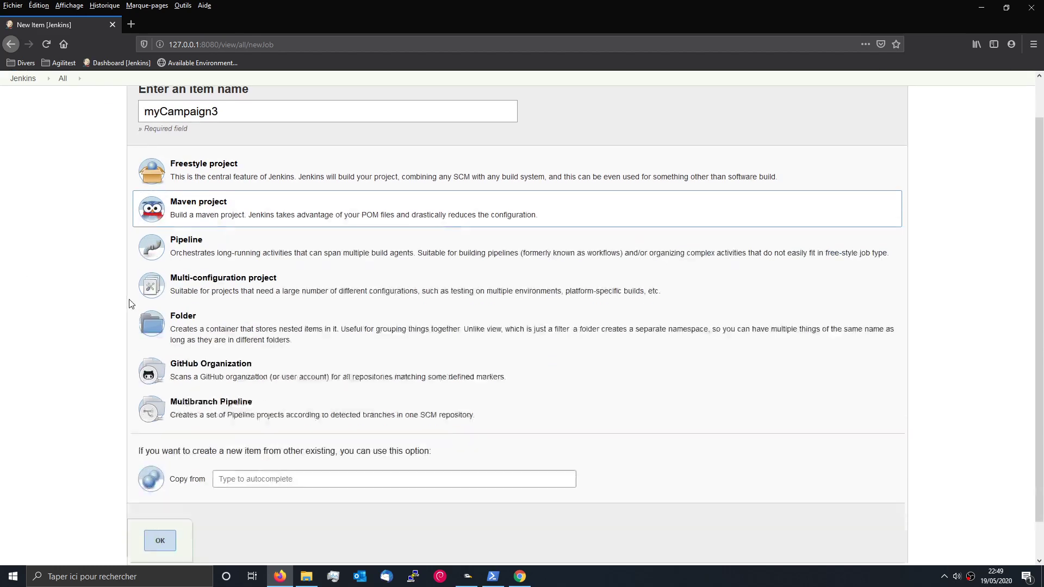
left_click(163, 500)
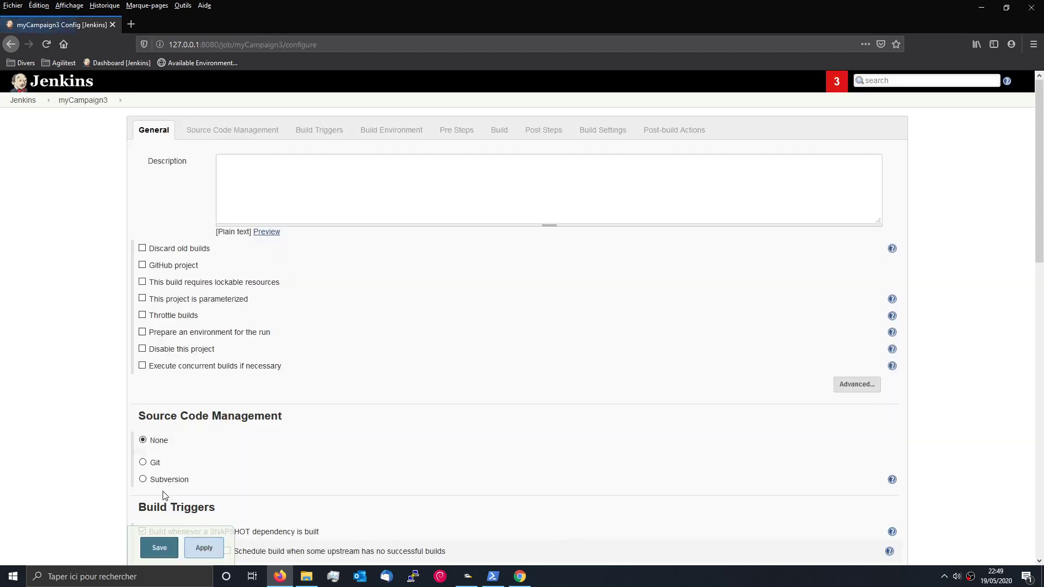
- Enter the description "Description de myCampaign3" and enable deleting the workspace before the build starts
type("D")
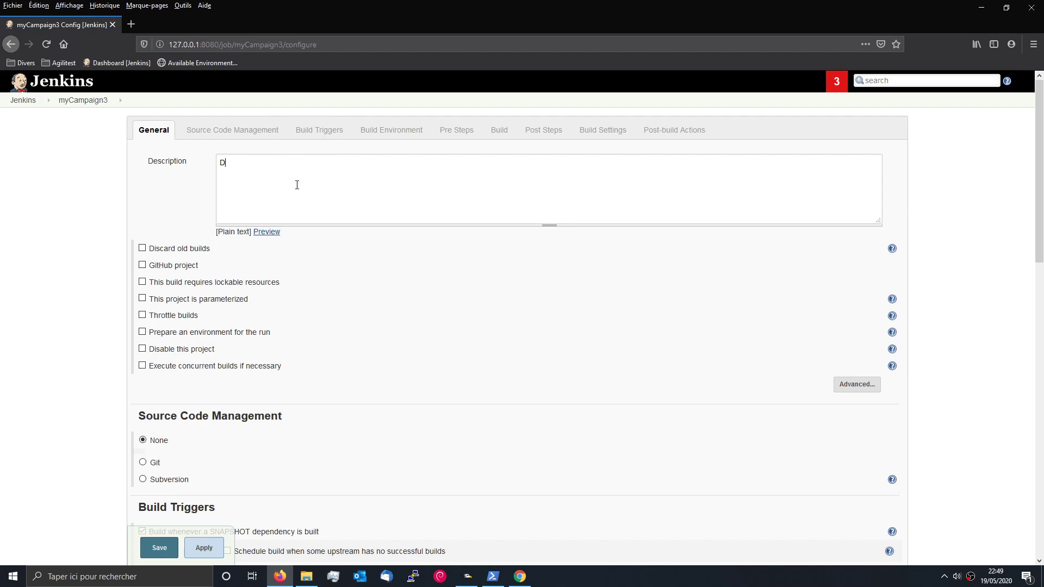
type("escription de myCampaign3")
scroll(264, 196, "down", 4)
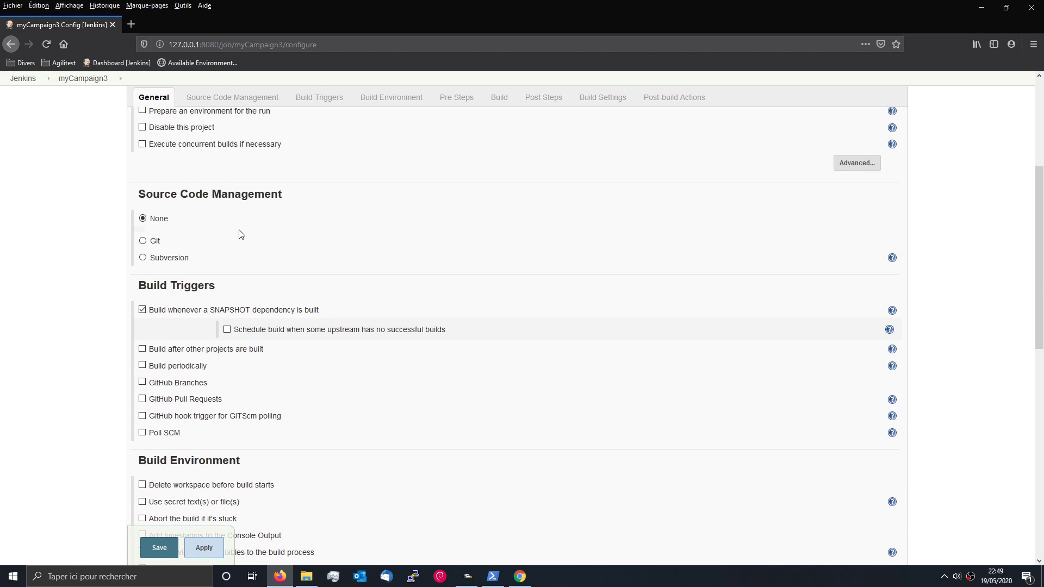
scroll(241, 234, "down", 3)
scroll(240, 234, "up", 1)
scroll(241, 234, "down", 3)
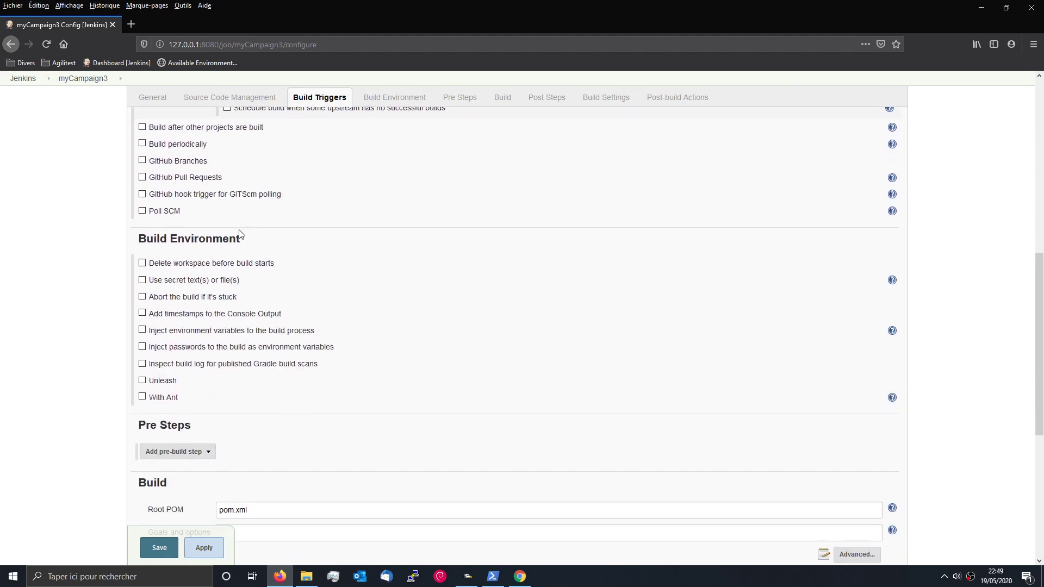
left_click(142, 264)
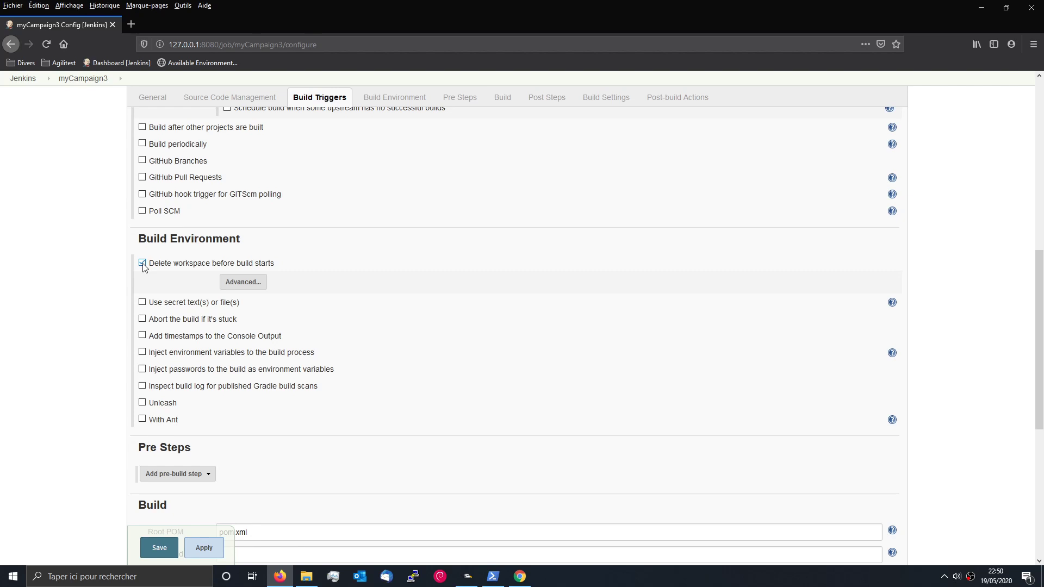
- Set the Root POM to the full path of pom.xml in the Test-minimal folder, copying the folder path from File Explorer
scroll(143, 266, "down", 3)
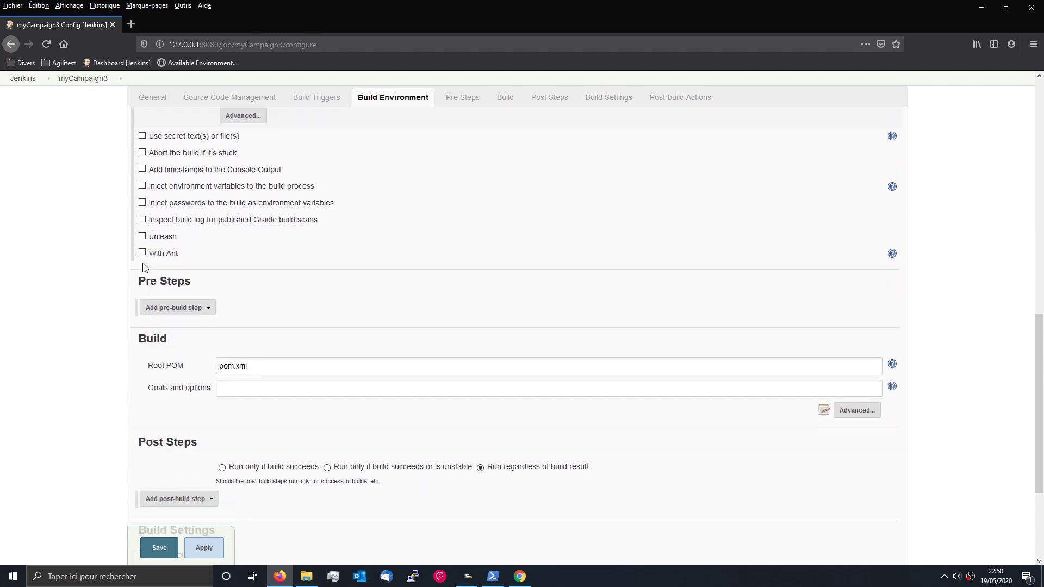
left_click(261, 368)
left_click(307, 577)
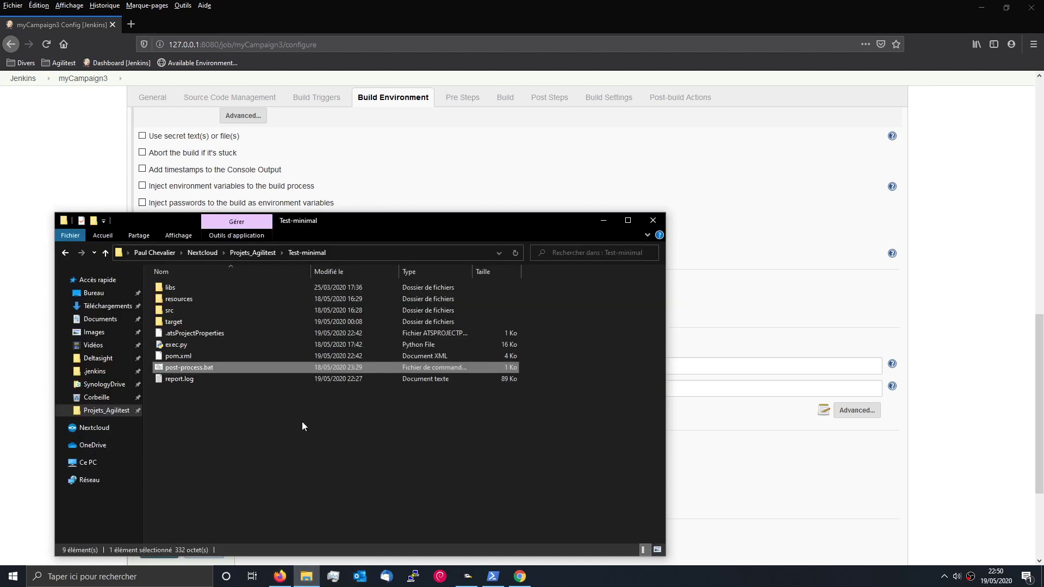
left_click(177, 357)
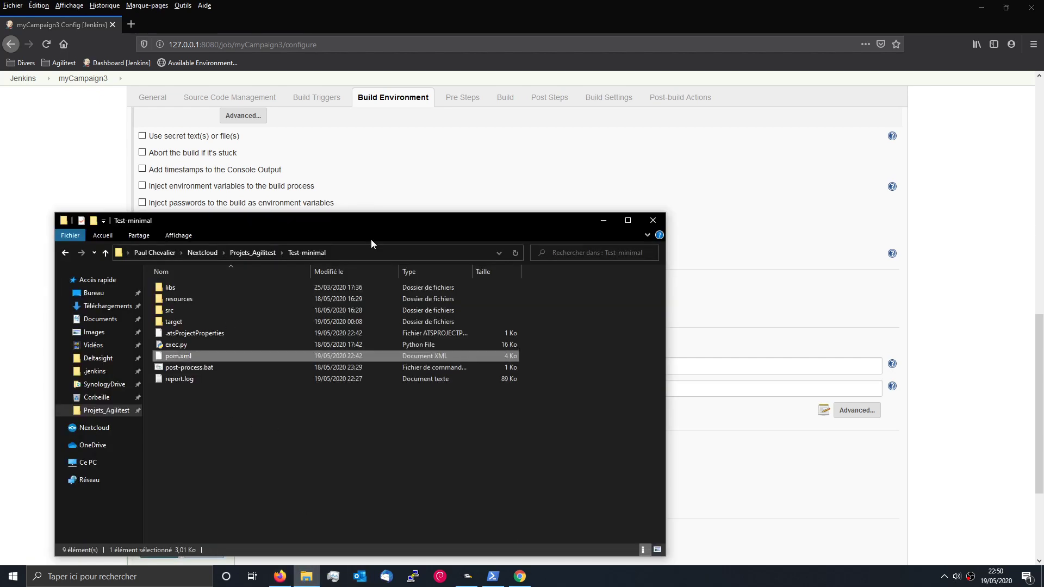
left_click(387, 254)
key("ctrl+c")
left_click(4, 325)
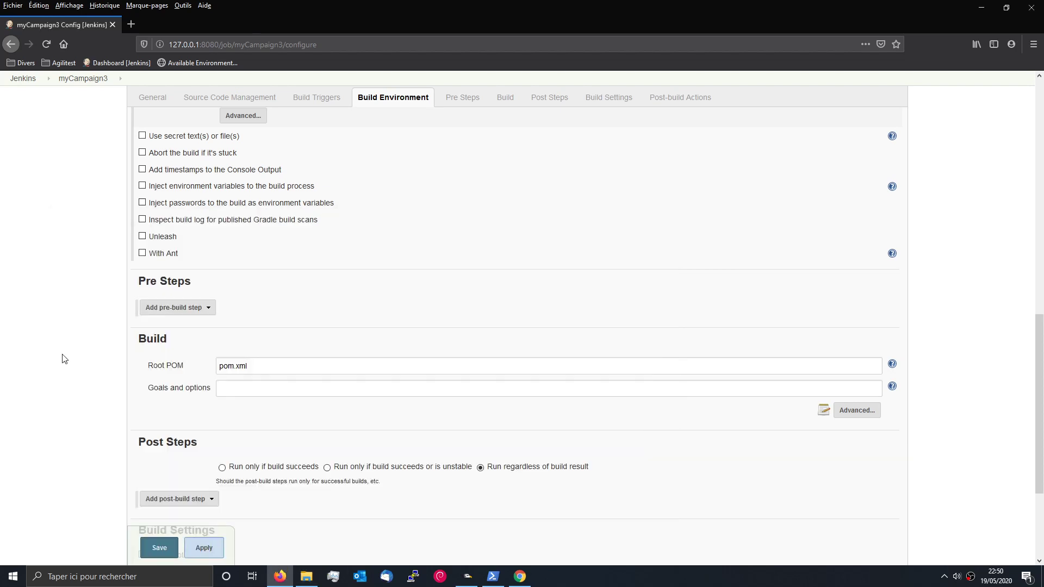
key("Home")
key("ctrl+v")
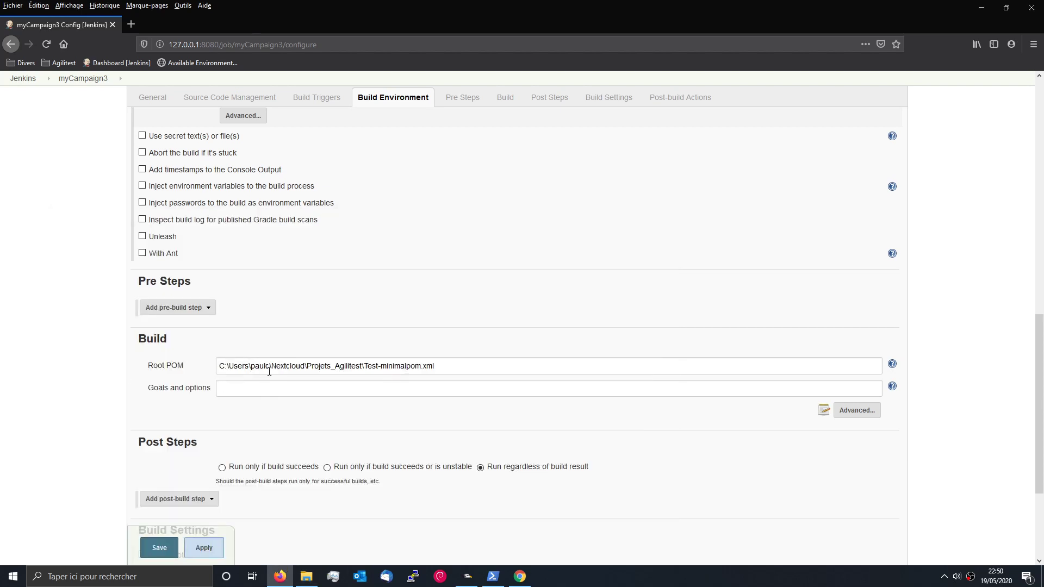
type("\\")
- Add an Execute Windows batch command step to the project's post steps
scroll(264, 388, "down", 3)
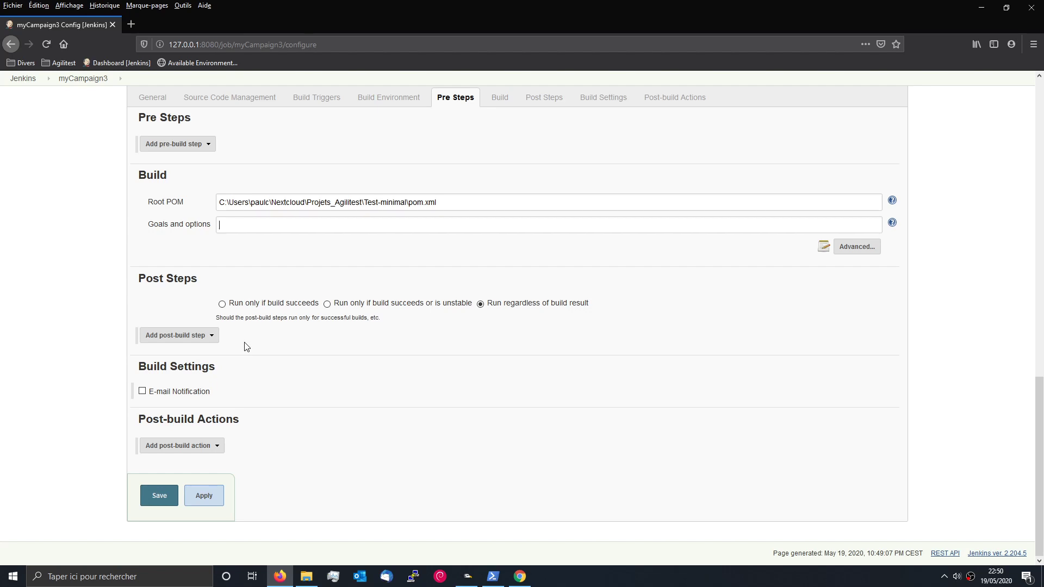
left_click(212, 338)
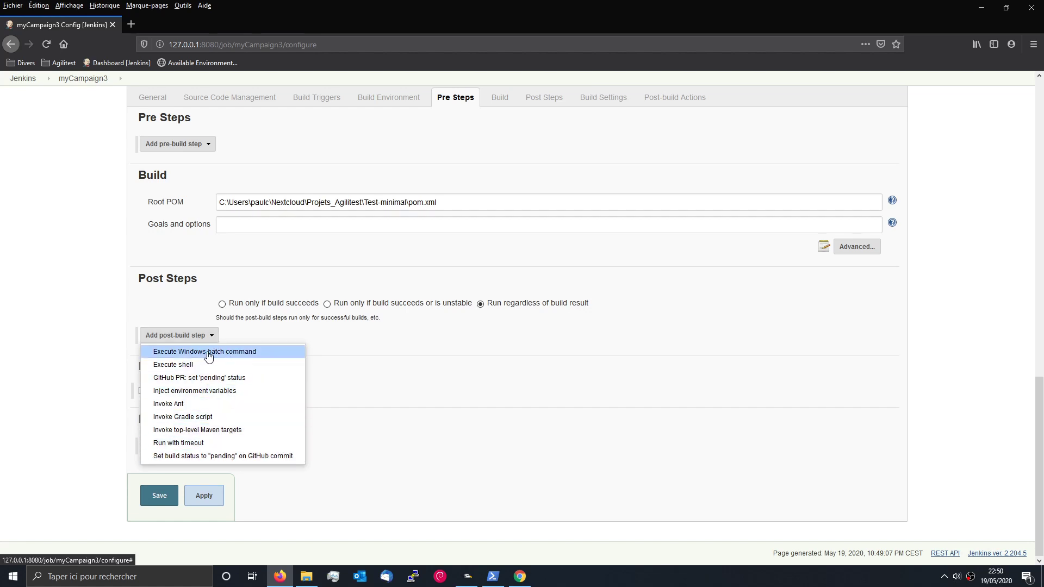
left_click(249, 353)
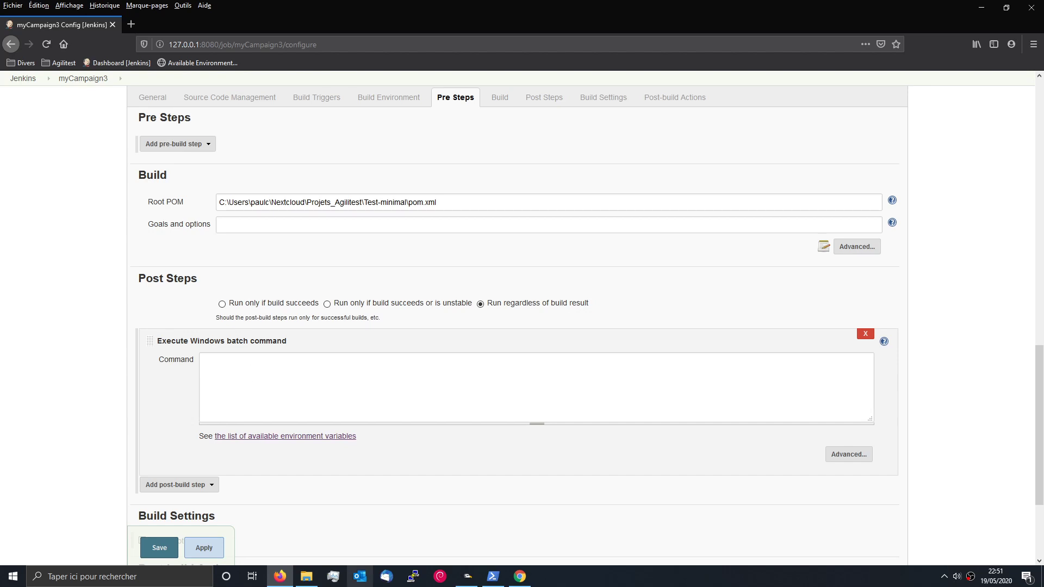
- Set the batch command to the full path of post-process.bat in the Test-minimal folder, copying the folder path from File Explorer
left_click(307, 577)
left_click(182, 368)
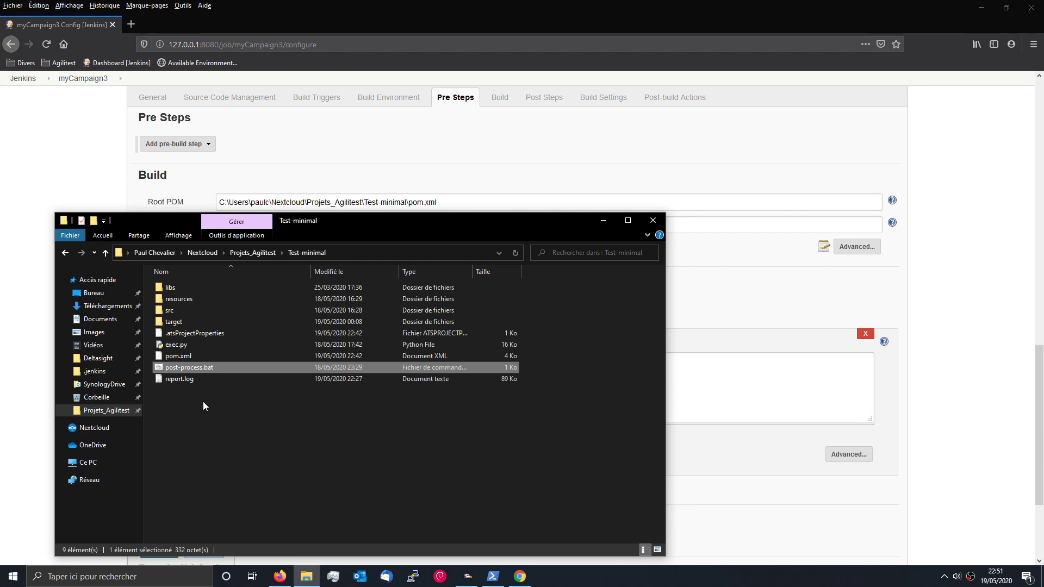
left_click(419, 253)
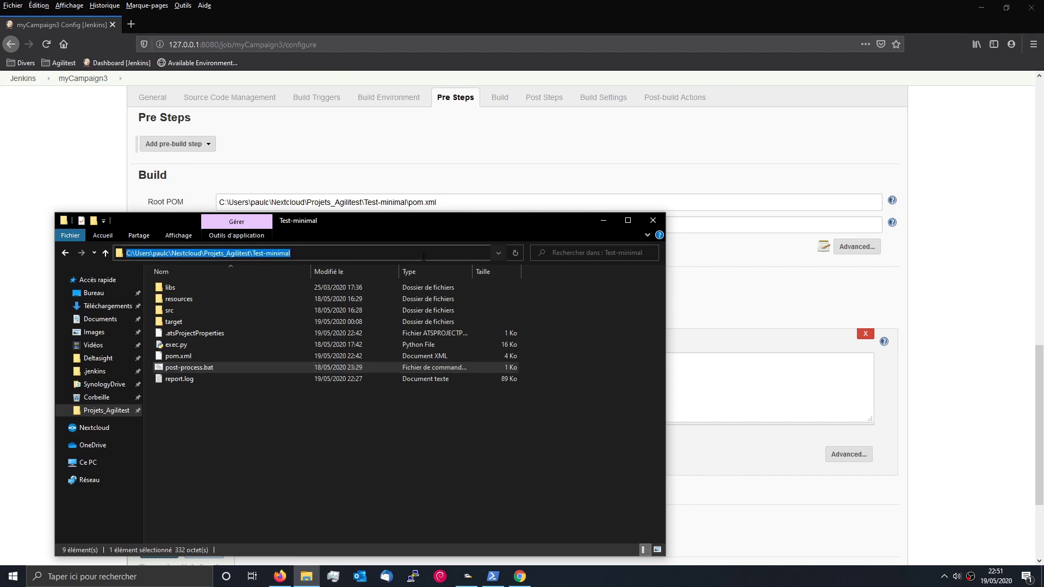
key("ctrl+c")
left_click(5, 343)
left_click(265, 405)
key("ctrl+v")
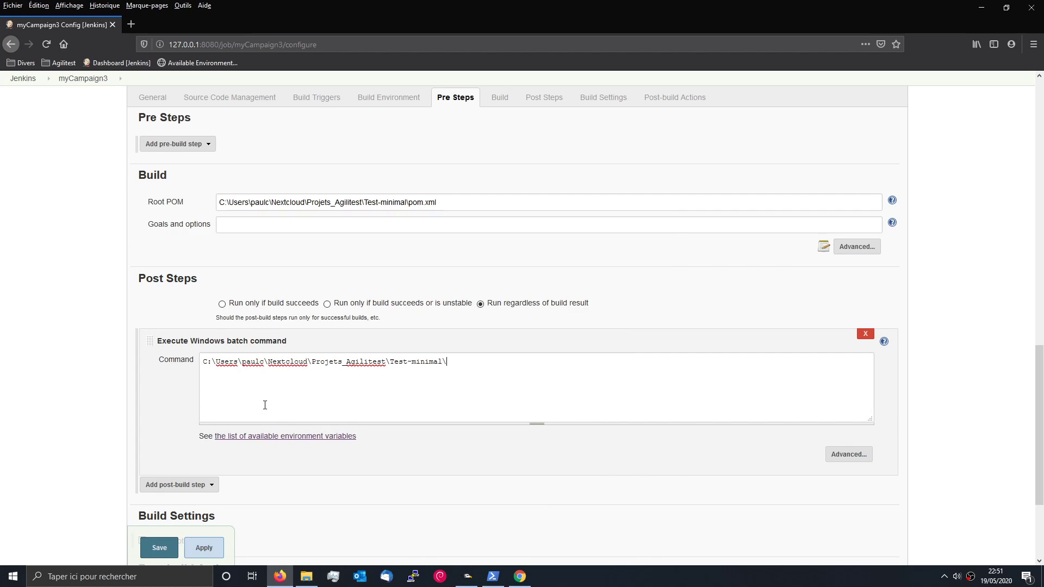
type("\\post-process.bat")
left_click(307, 578)
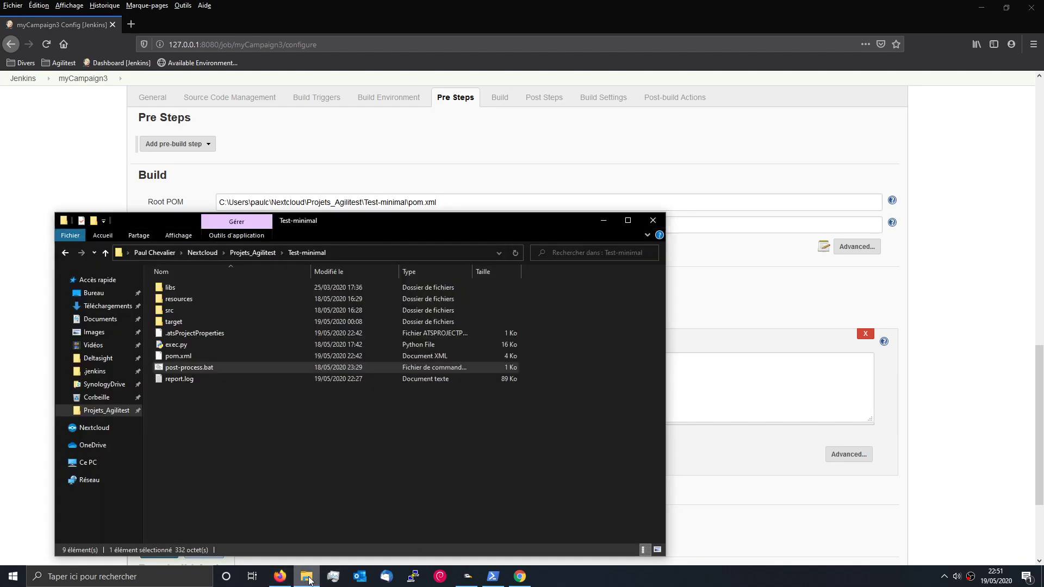
left_click(307, 578)
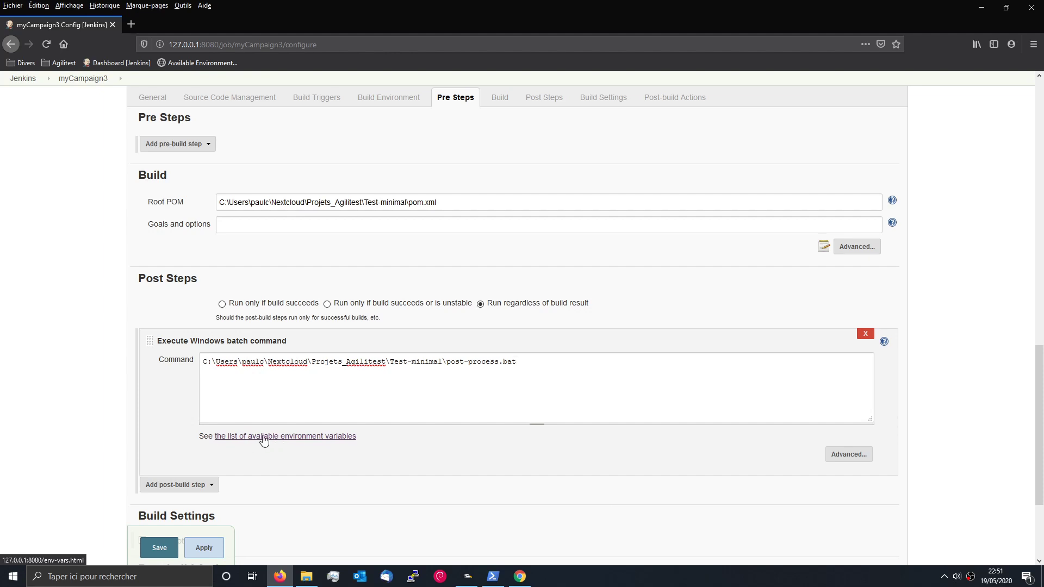
- Save the myCampaign3 configuration and return to the Jenkins dashboard
scroll(269, 442, "down", 3)
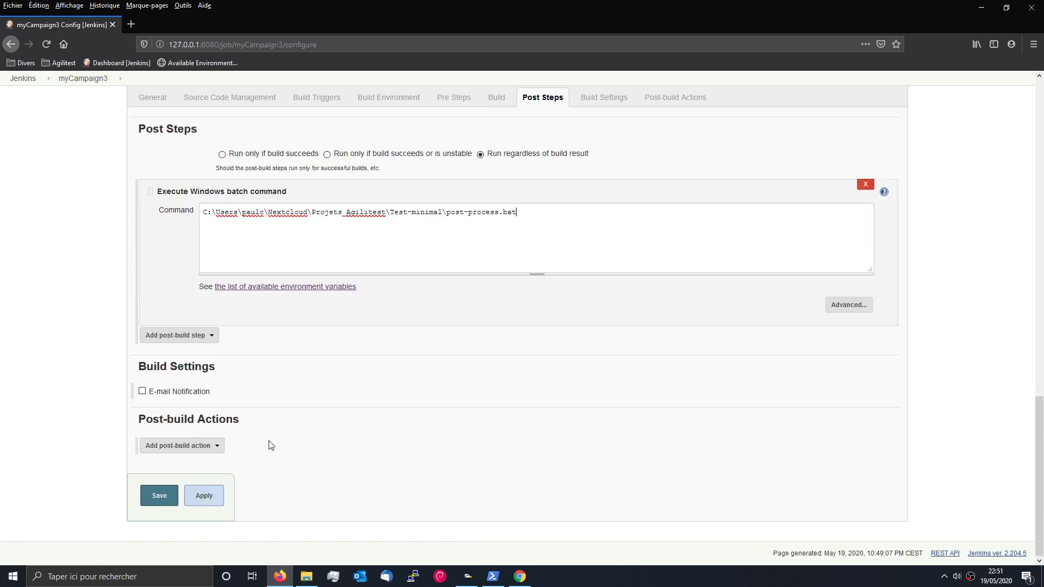
left_click(161, 503)
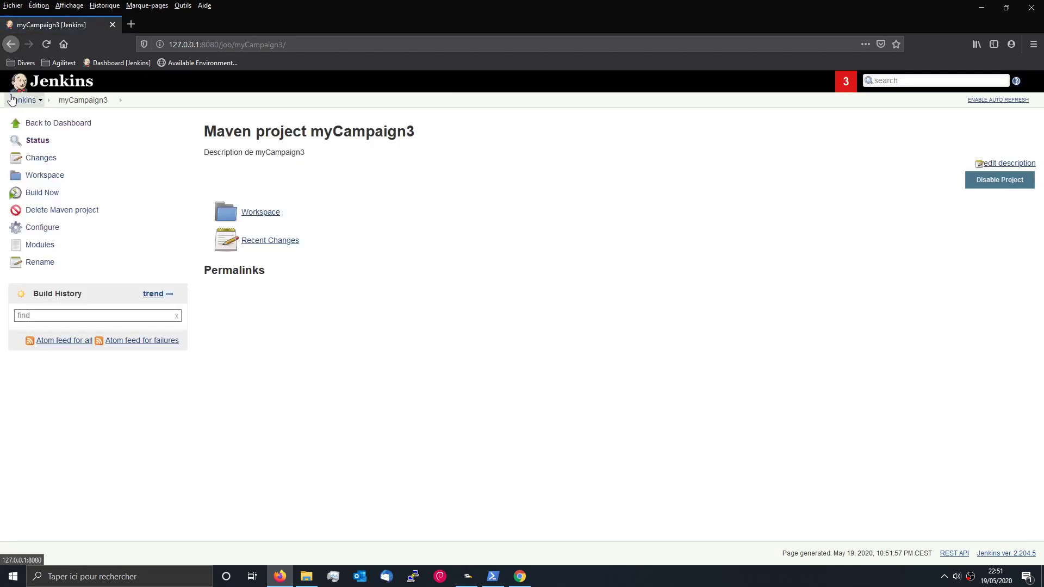
left_click(31, 87)
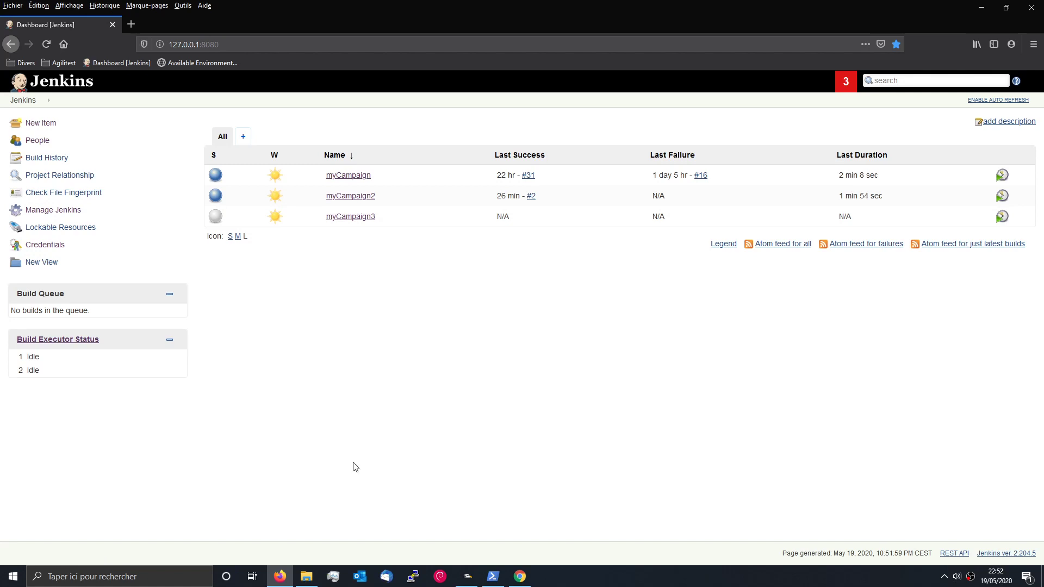
- Switch to Agilitest, locate pom.xml in File Explorer, and review the execution settings and scripts of suite, including its Maven inclusion
left_click(467, 576)
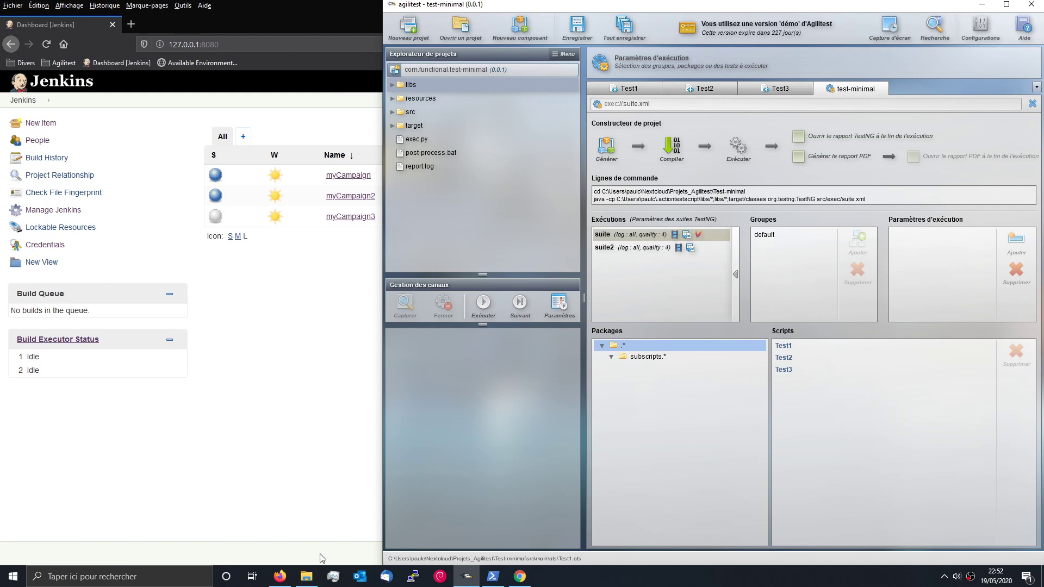
left_click(307, 576)
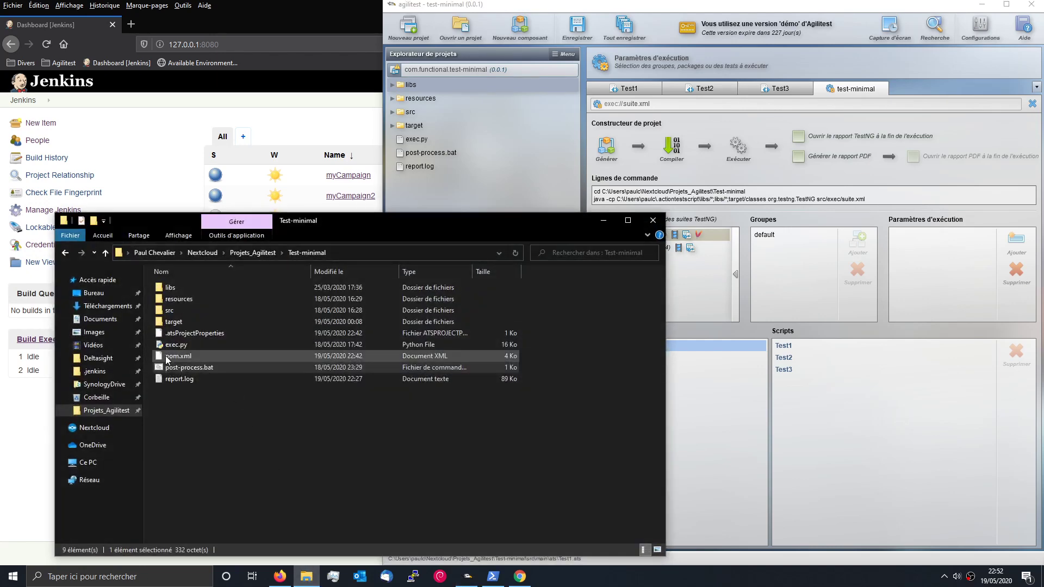
left_click(167, 359)
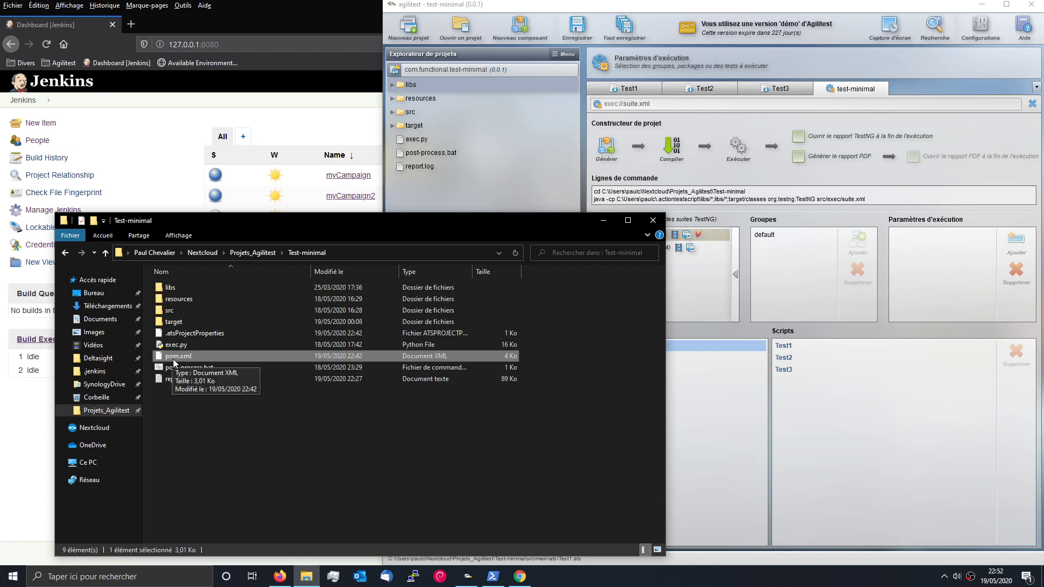
left_click(720, 240)
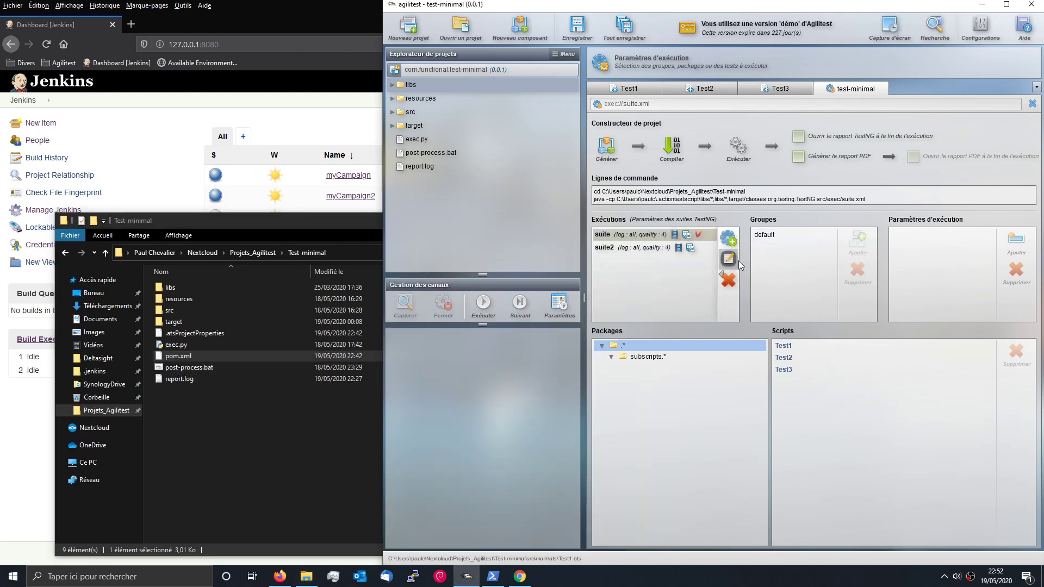
left_click(729, 259)
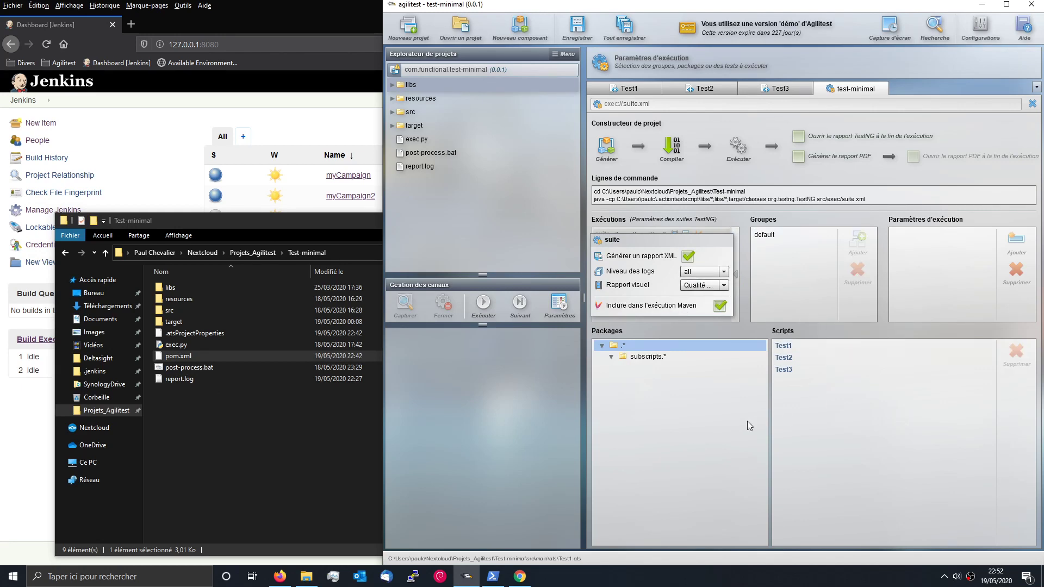
left_click(795, 345)
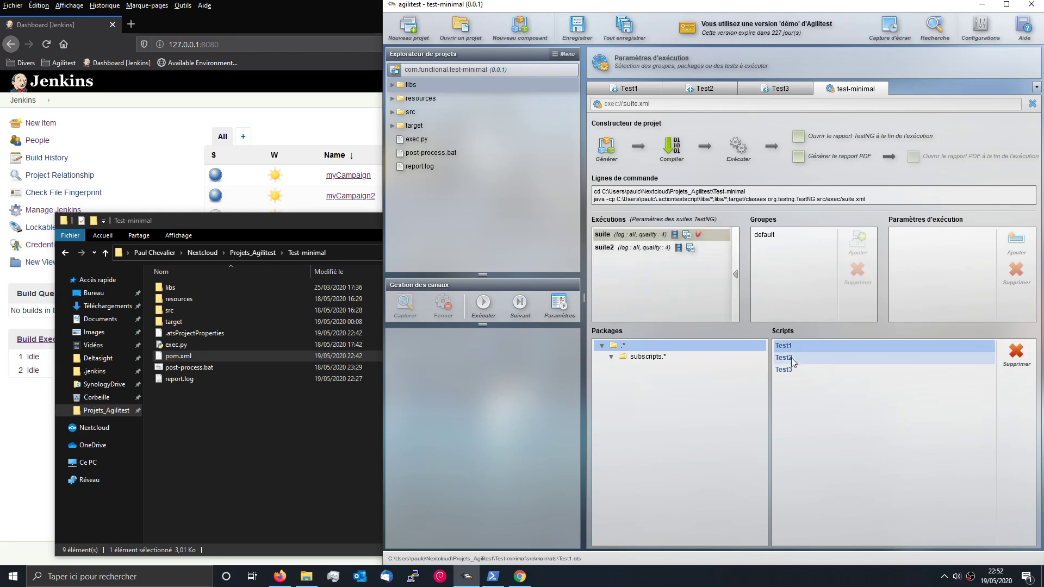
left_click(790, 371)
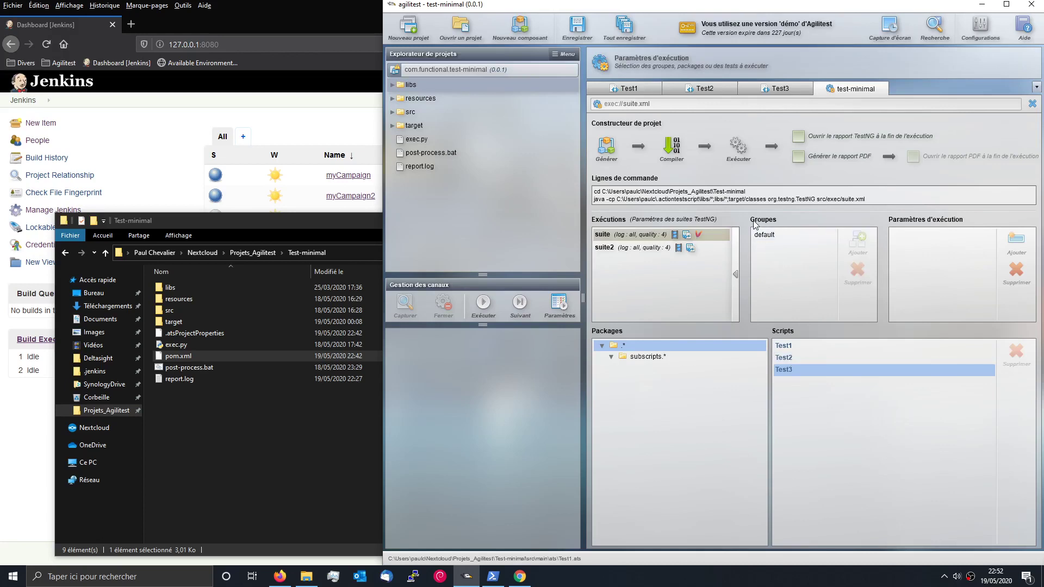
left_click(729, 263)
- Switch to Firefox, reduce its window from full size, and place it over Agilitest with the Jenkins project list in view
double_click(338, 2)
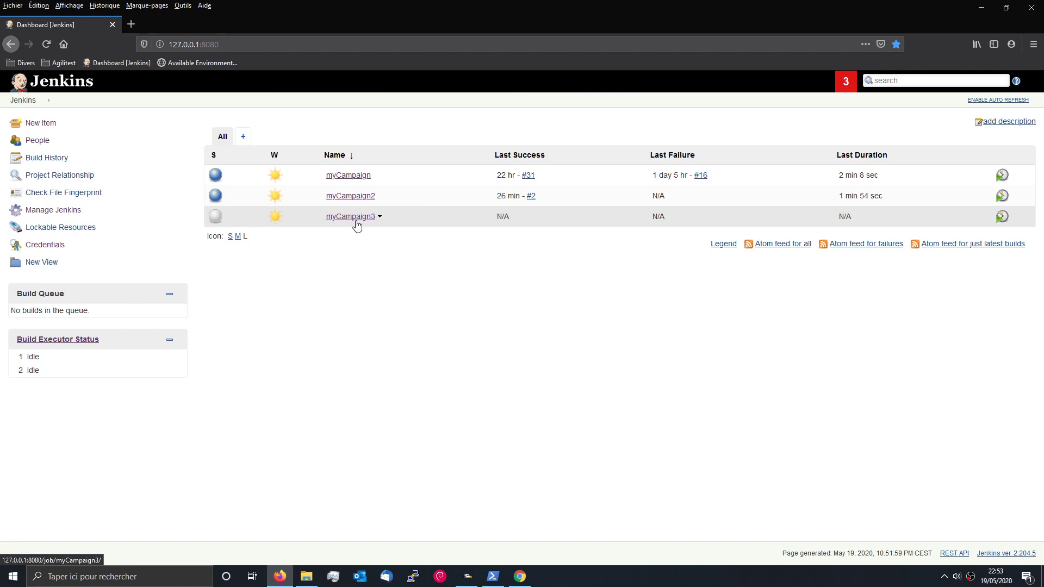
double_click(716, 5)
left_click_drag(839, 4, 815, 154)
scroll(816, 175, "down", 3)
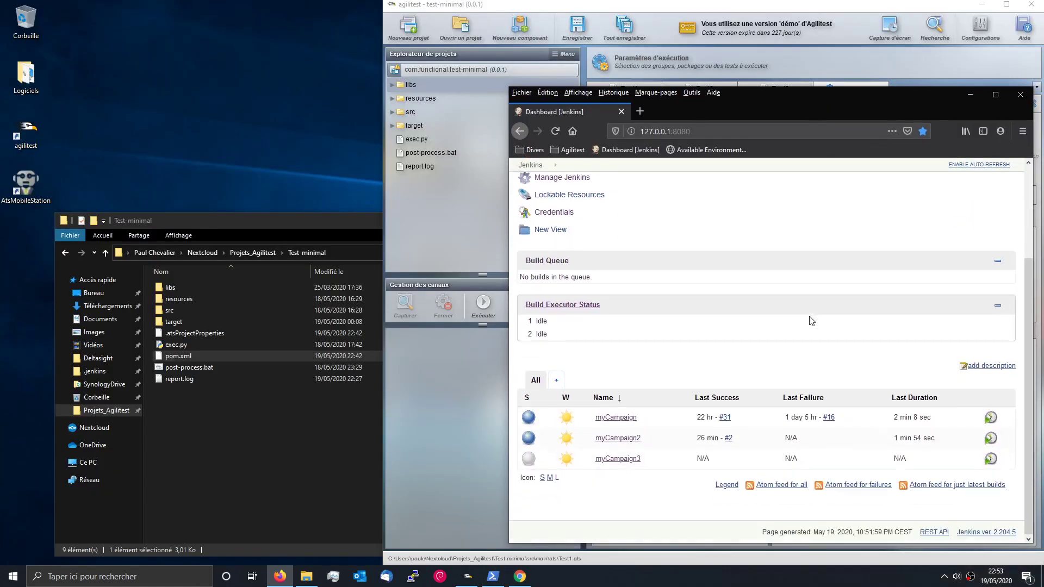
- Close Agilitest and minimize the File Explorer window, leaving the Jenkins dashboard on the desktop
left_click(940, 7)
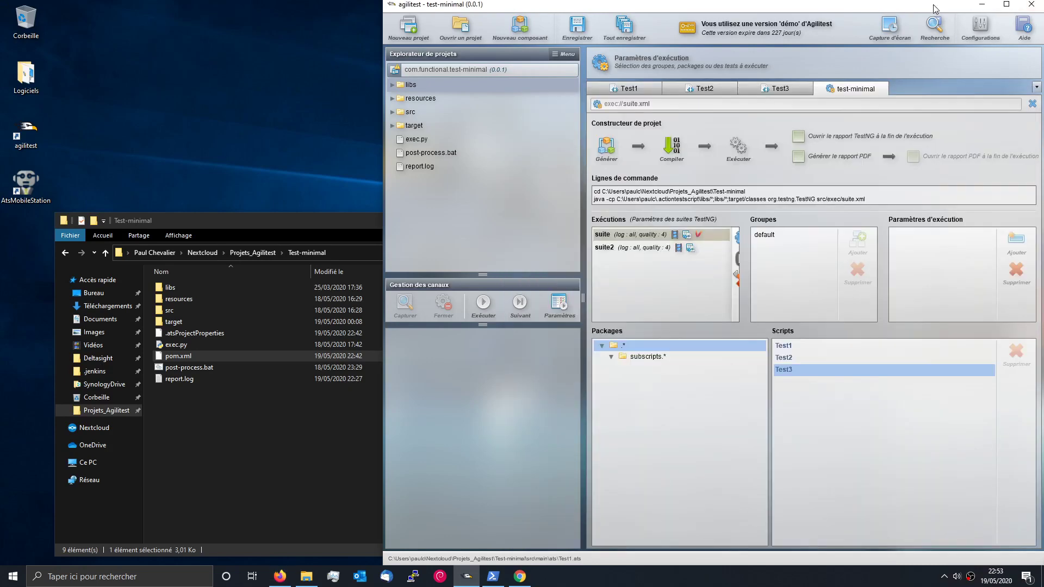
left_click(1031, 6)
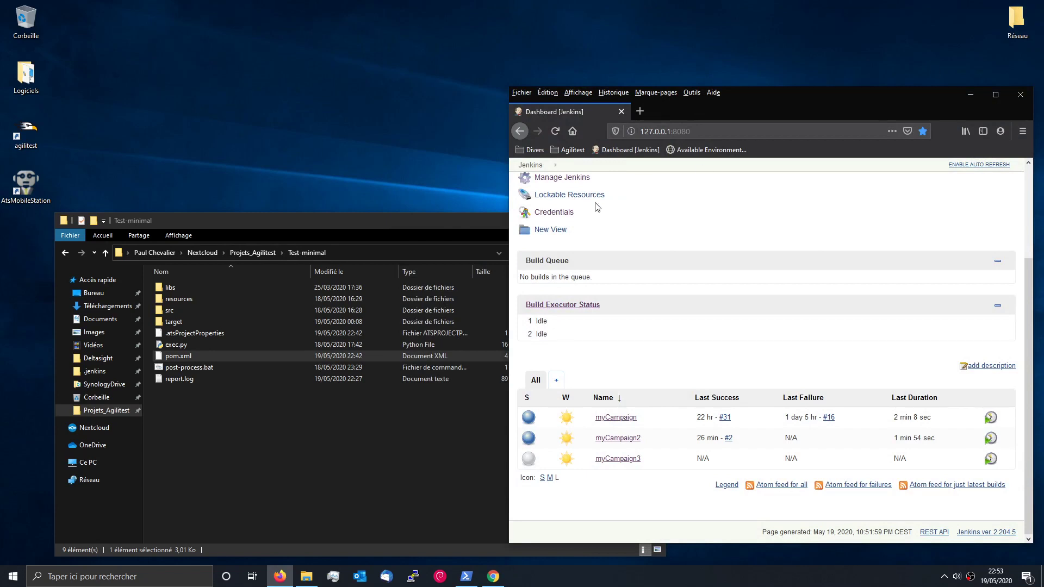
left_click(449, 225)
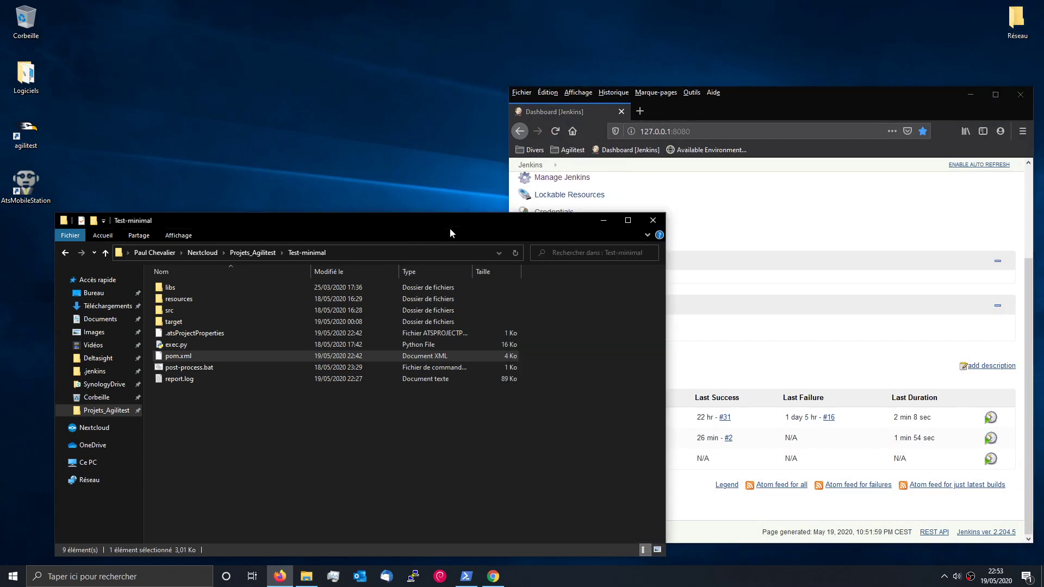
left_click(605, 220)
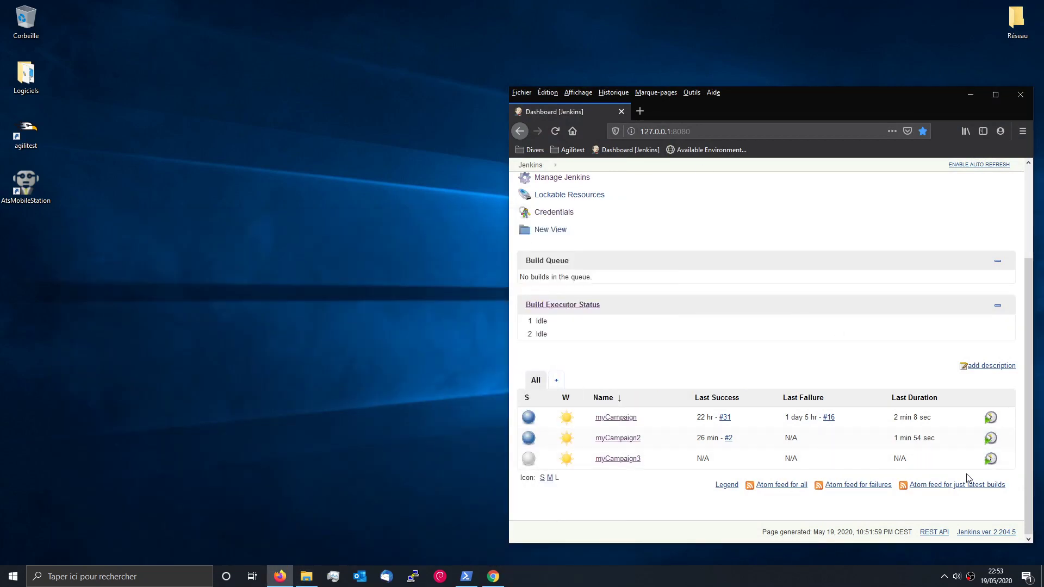
- Start a build of myCampaign3 and open the console output of build #1 in a reduced Firefox window
left_click(988, 466)
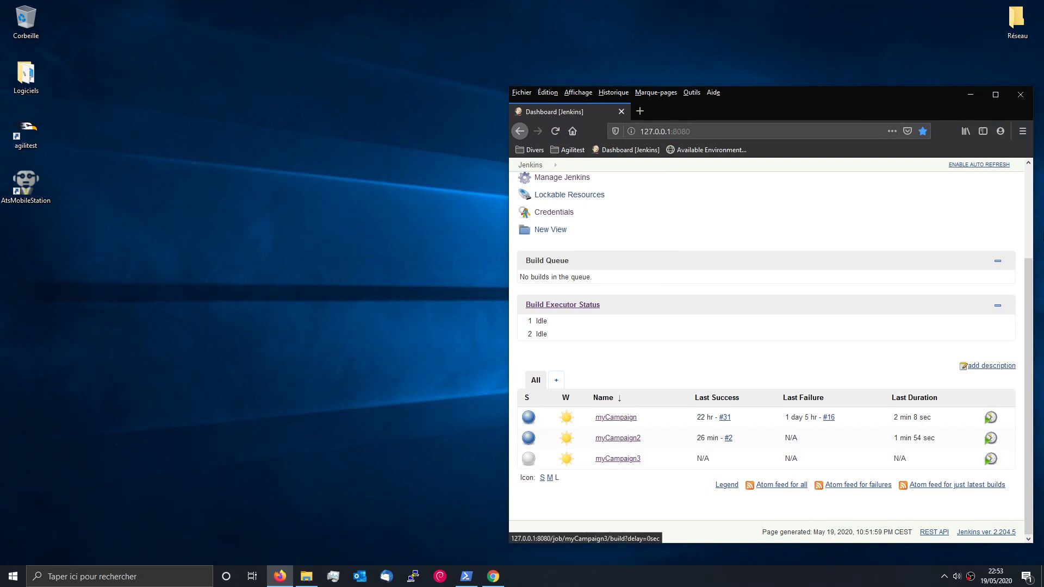
left_click(996, 94)
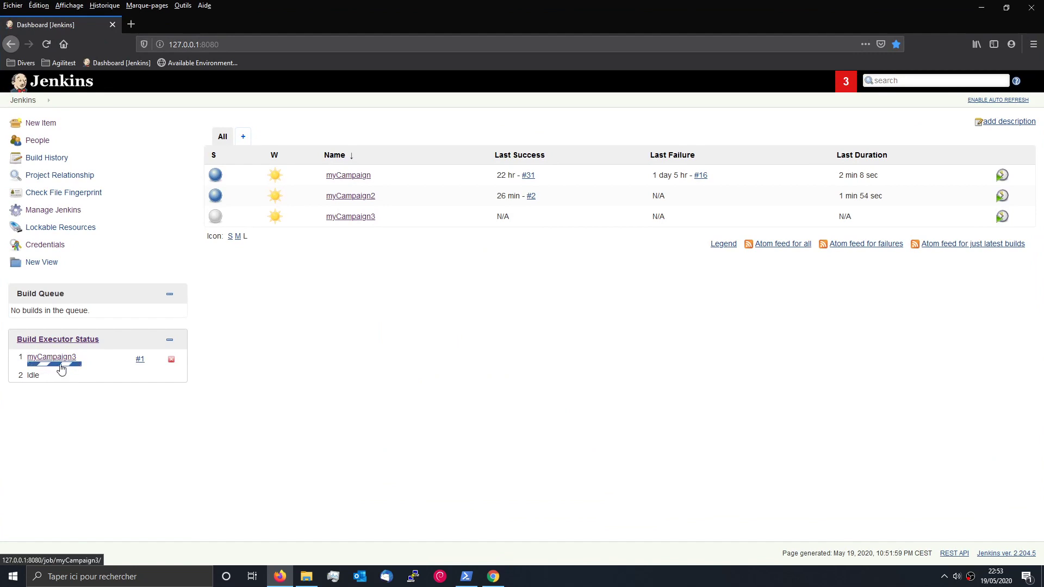
left_click_drag(325, 10, 769, 108)
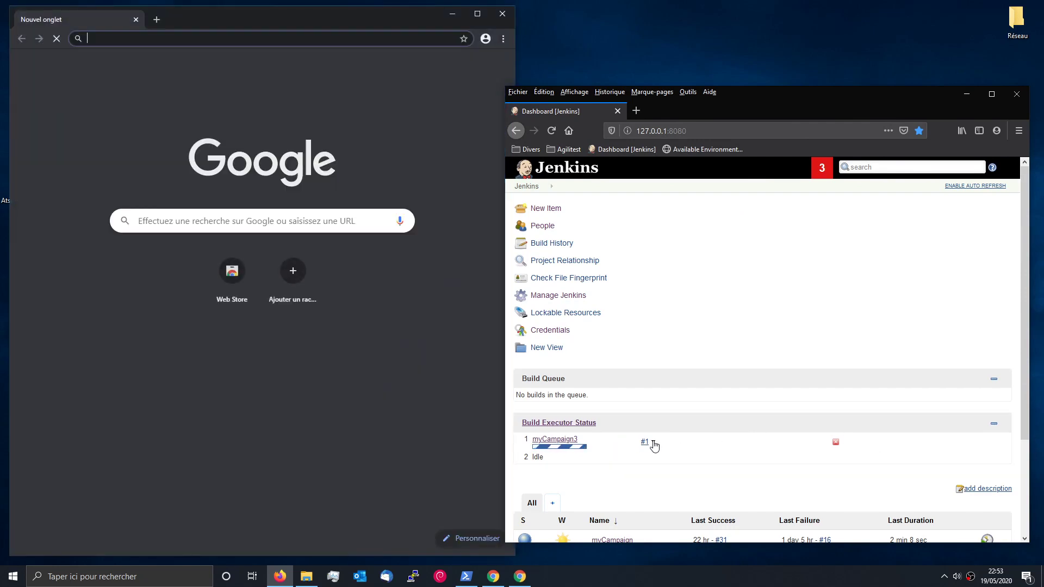
left_click(654, 444)
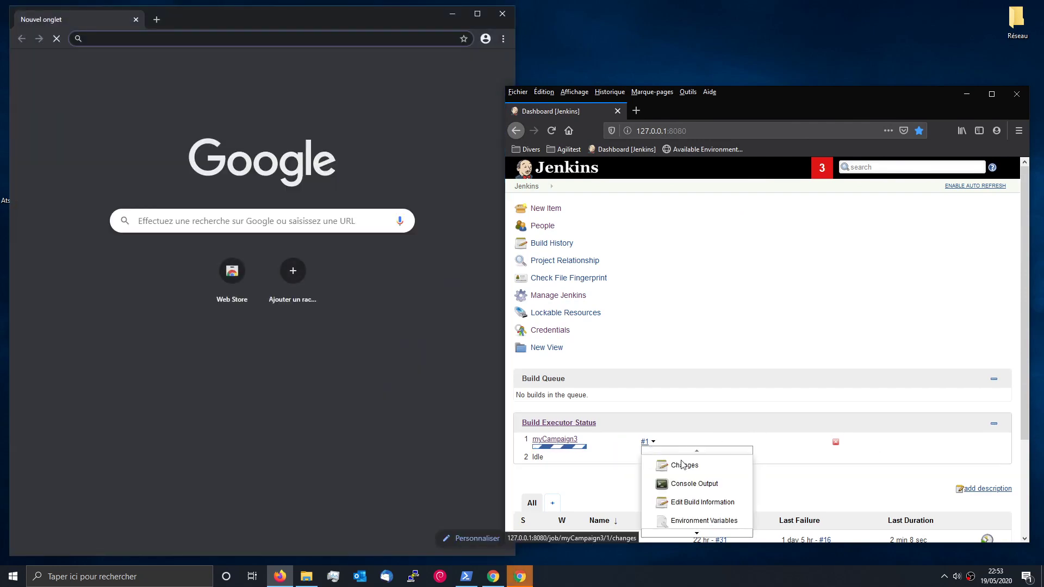
left_click(700, 482)
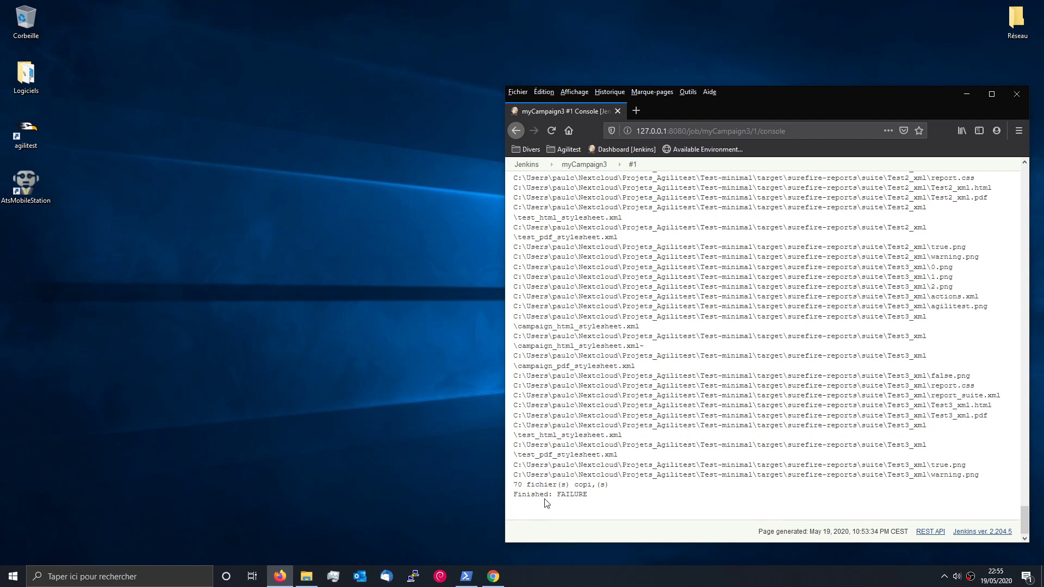
- Review the final result and log of build #1 in full size, and check myCampaign3's status and weather on the Jenkins dashboard
left_click_drag(557, 495, 586, 495)
left_click(992, 94)
key("Home")
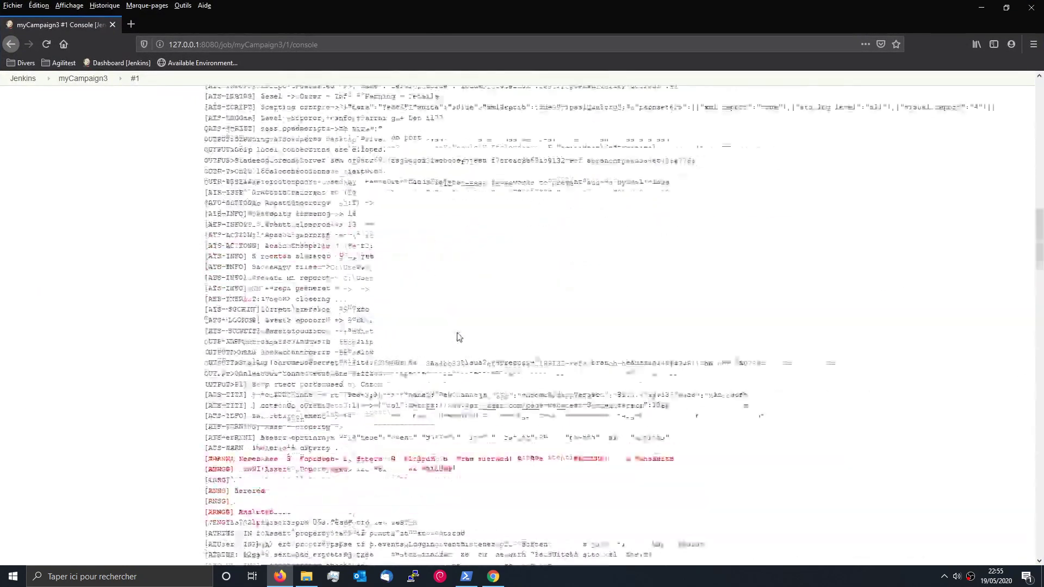
left_click(27, 100)
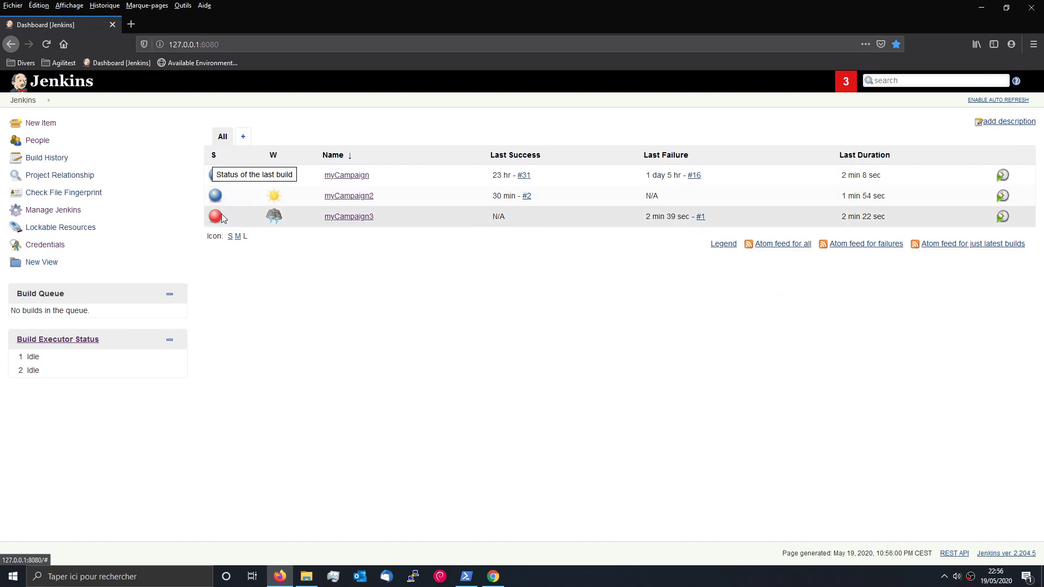
mouse_move(274, 217)
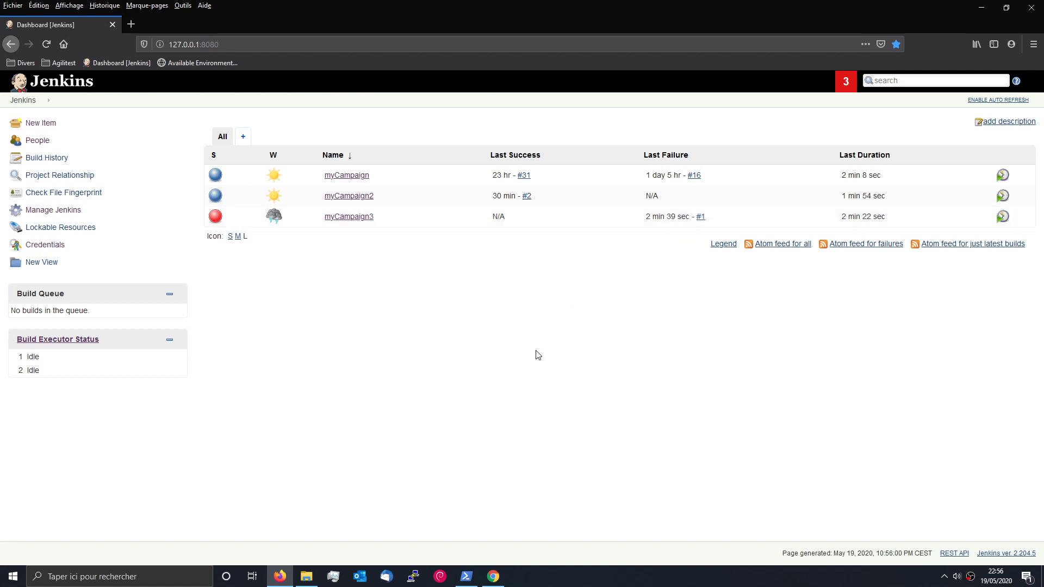
- Open the myCampaign3 project's workspace and view report_suite.html from its report folder
left_click(351, 217)
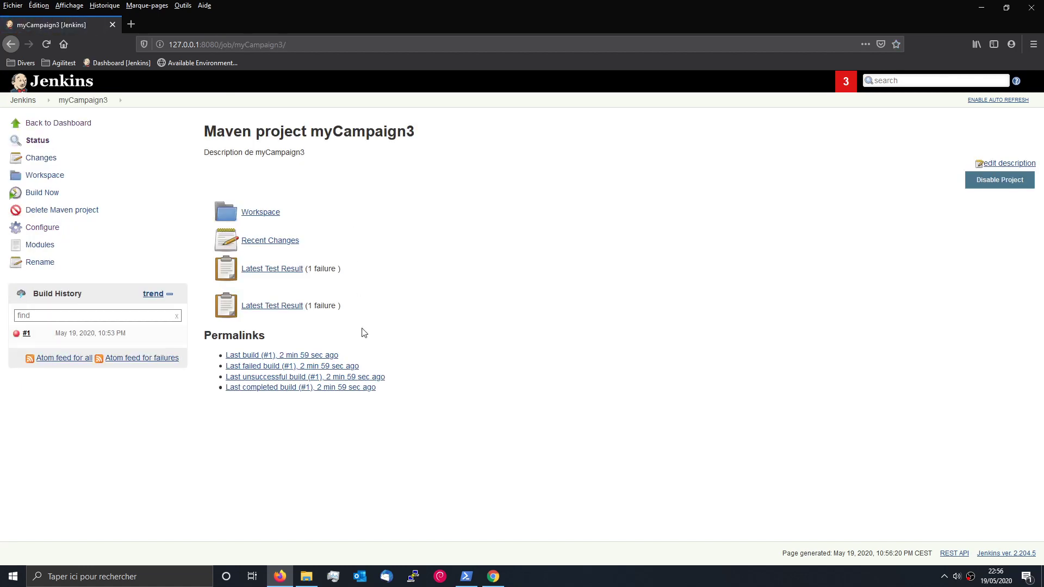
left_click(45, 175)
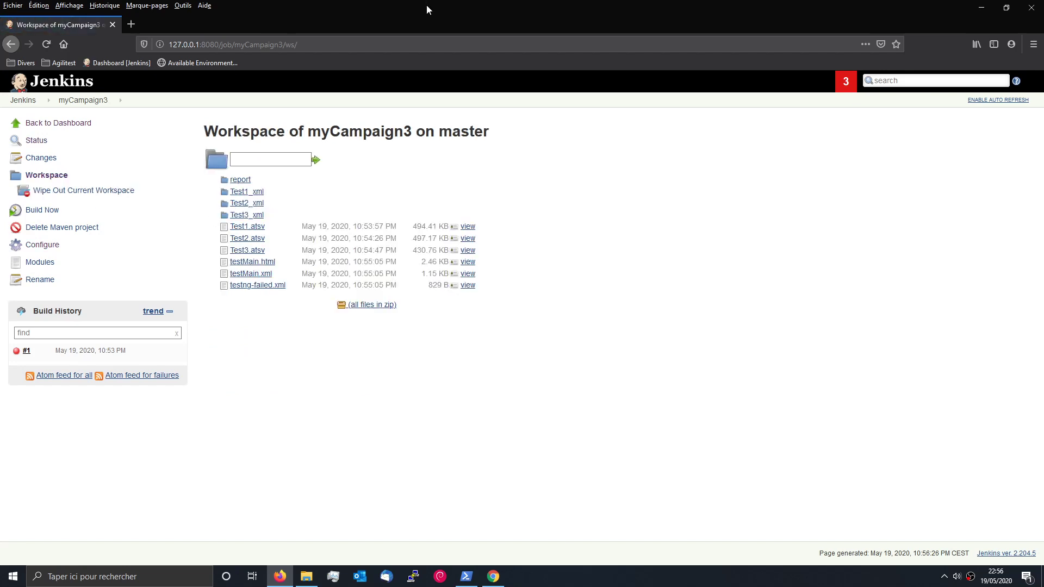
left_click_drag(426, 8, 739, 86)
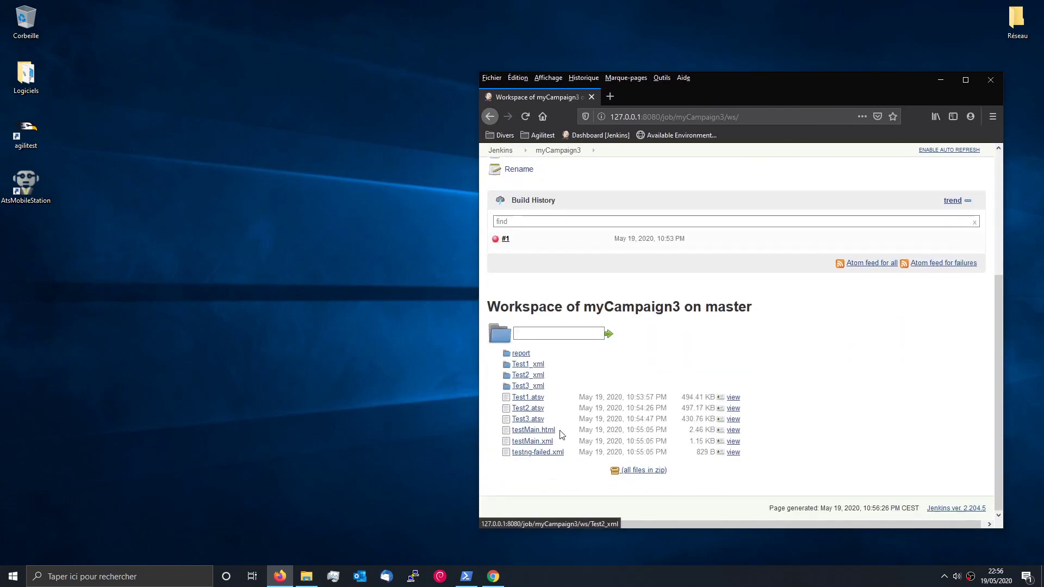
left_click(521, 353)
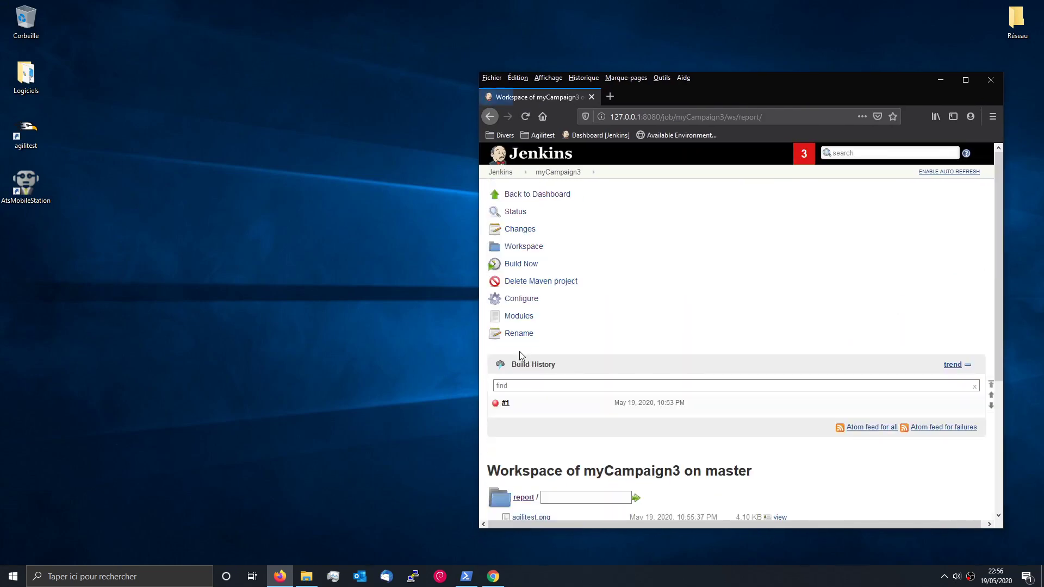
left_click(966, 80)
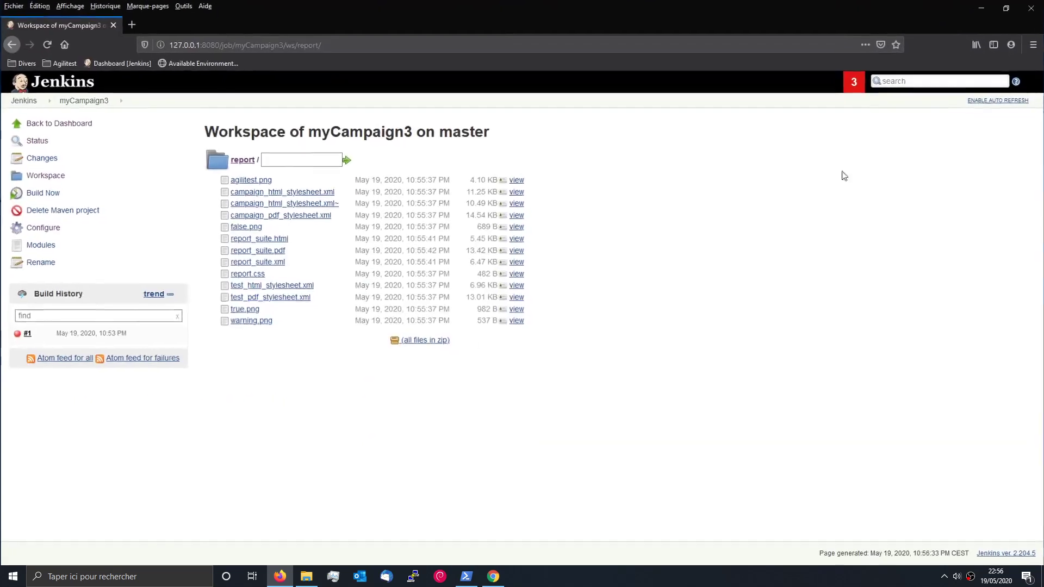
left_click(266, 241)
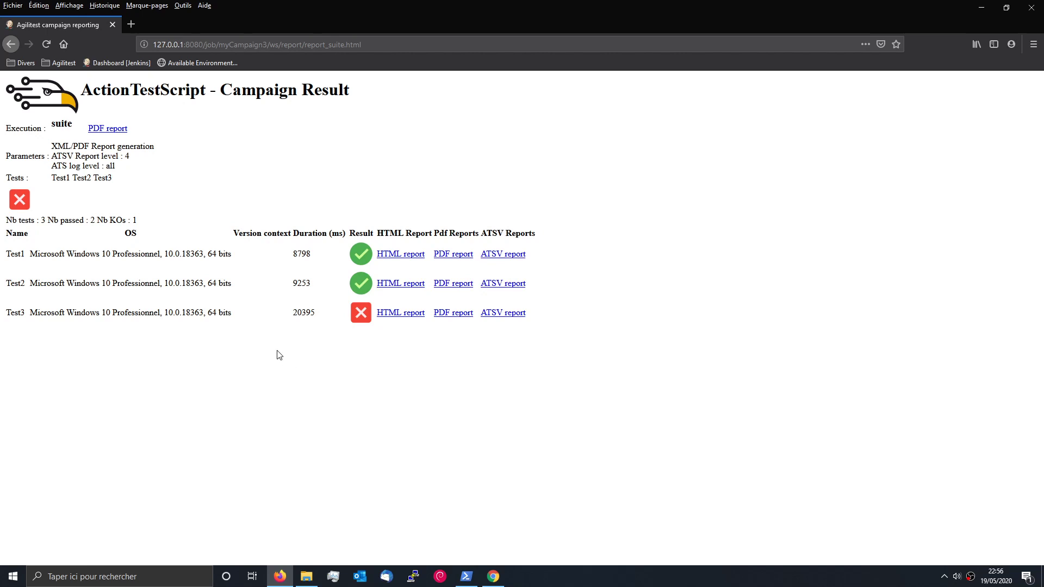
- Switch to File Explorer, browse to .jenkins\workspace\myCampaign3\report, and open the local report_suite.html
left_click(307, 576)
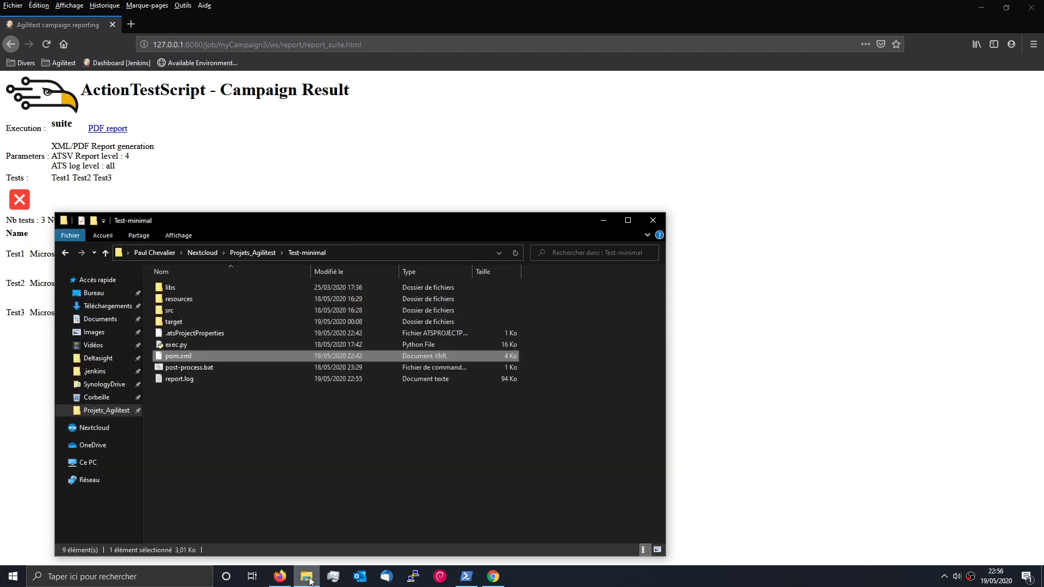
left_click(95, 371)
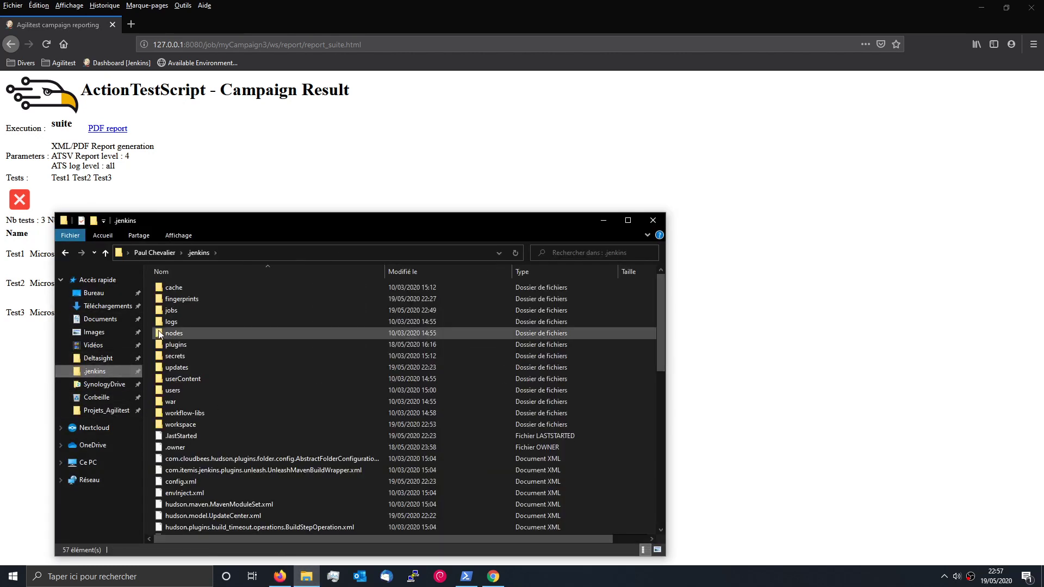
double_click(181, 425)
double_click(187, 311)
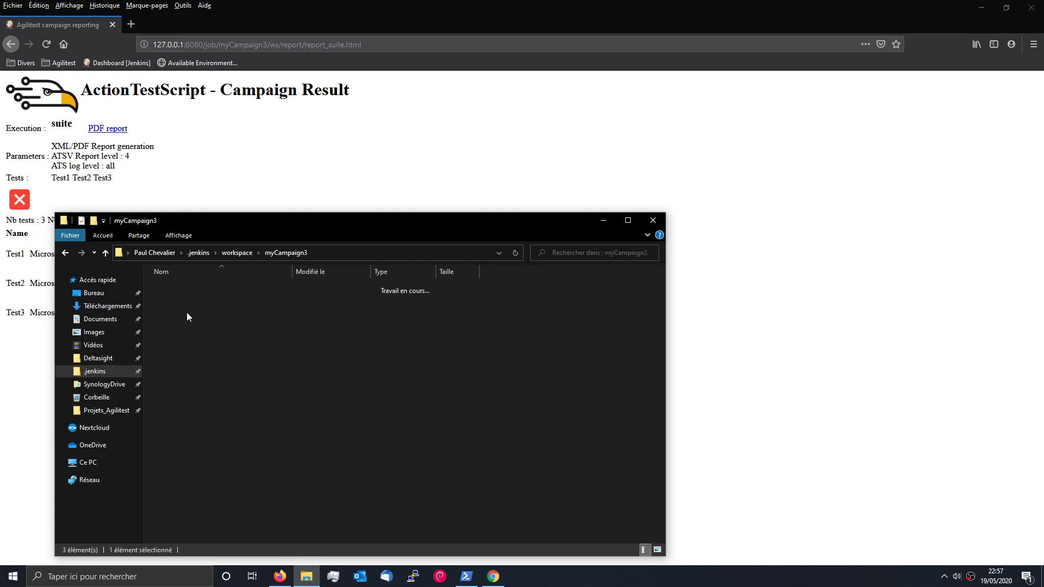
double_click(172, 288)
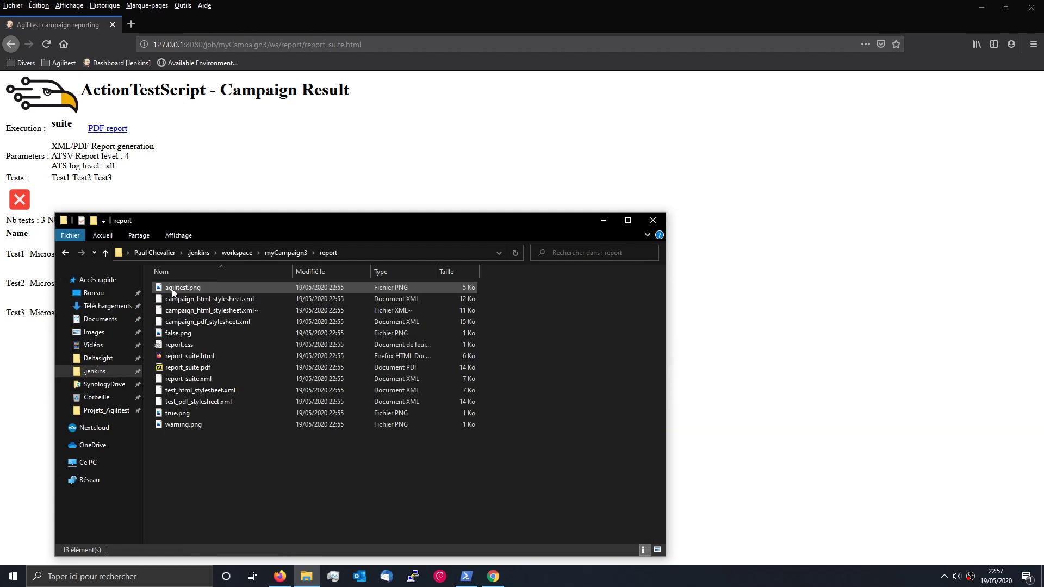
double_click(185, 356)
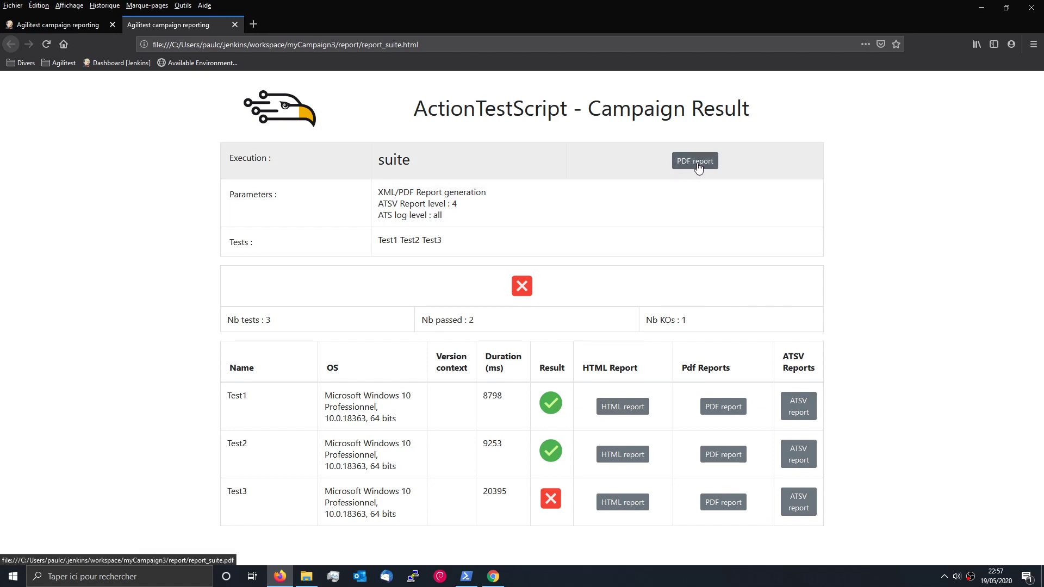
- Examine the actions and screenshots in Test1's HTML report, and return to the campaign result page
left_click(637, 413)
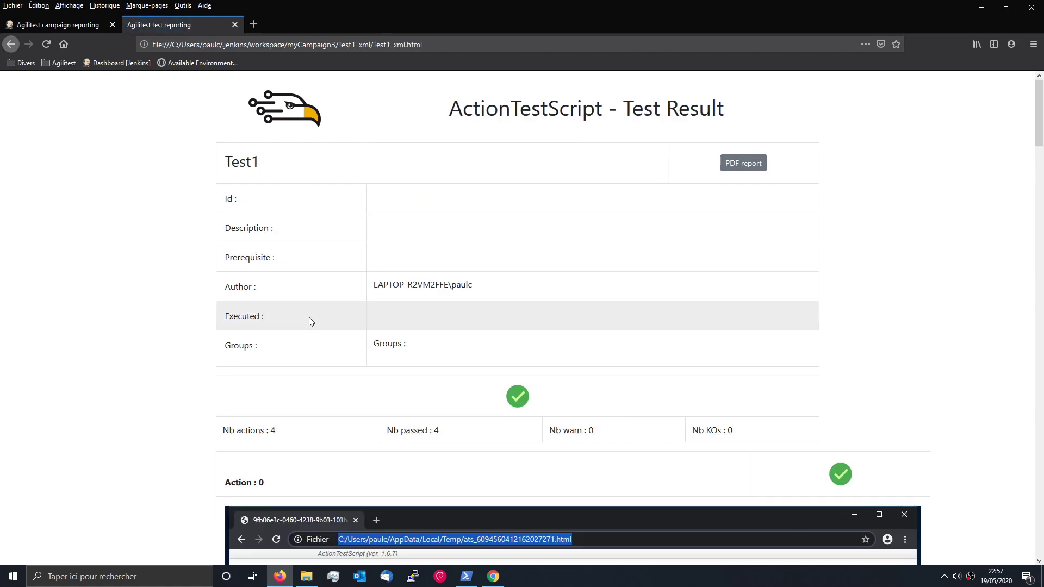
scroll(310, 317, "down", 1)
scroll(310, 317, "down", 15)
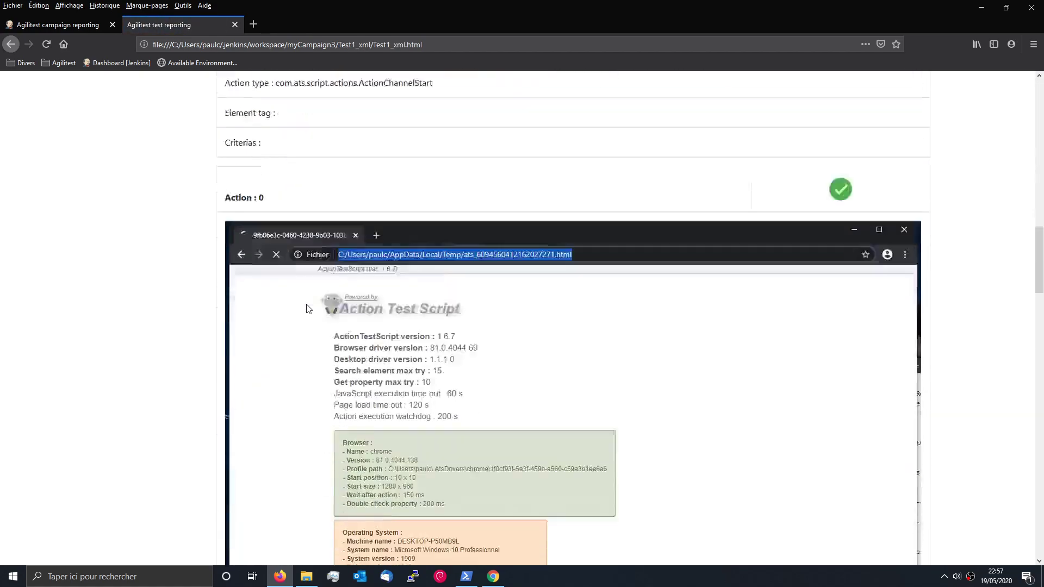
scroll(307, 307, "down", 20)
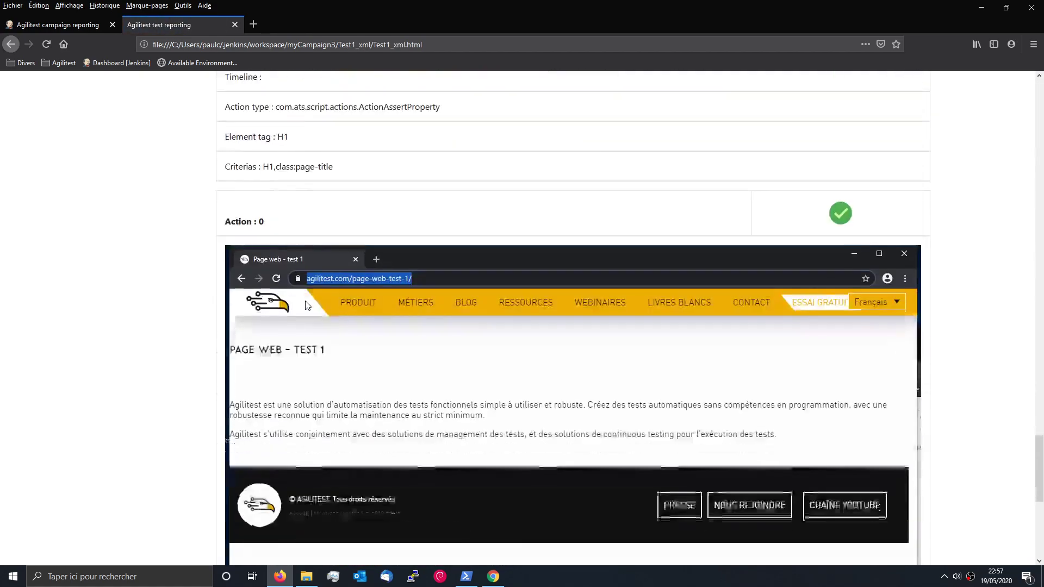
scroll(307, 305, "down", 10)
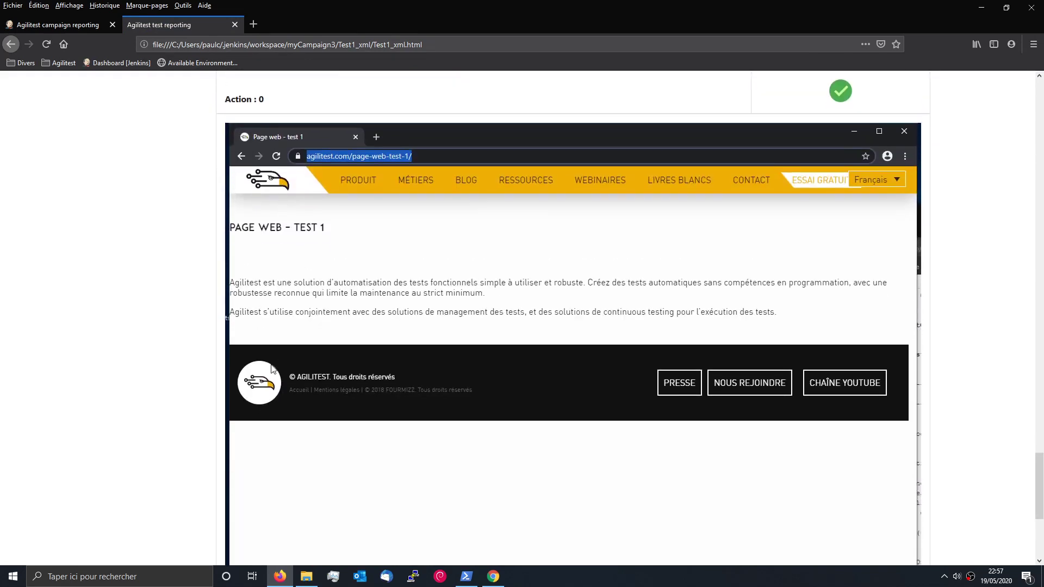
left_click(11, 44)
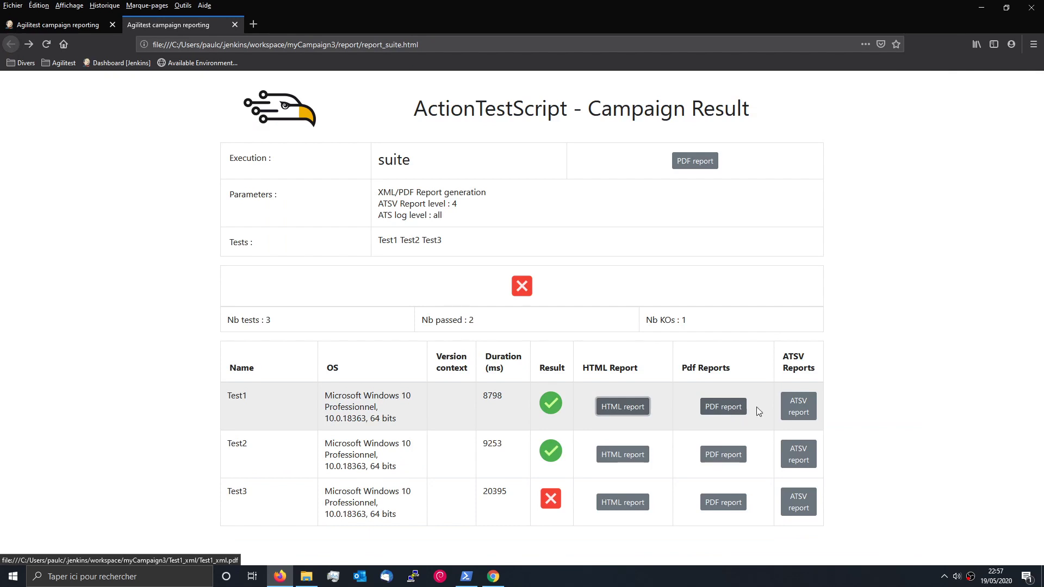
- Play Test1's ATSV visual report and close the report player
left_click(804, 412)
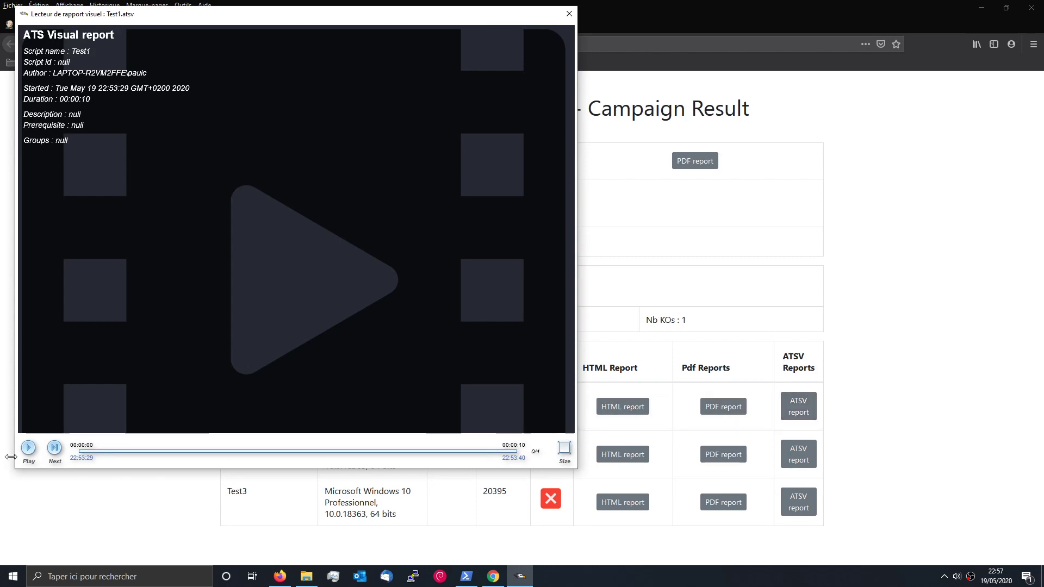
left_click(28, 448)
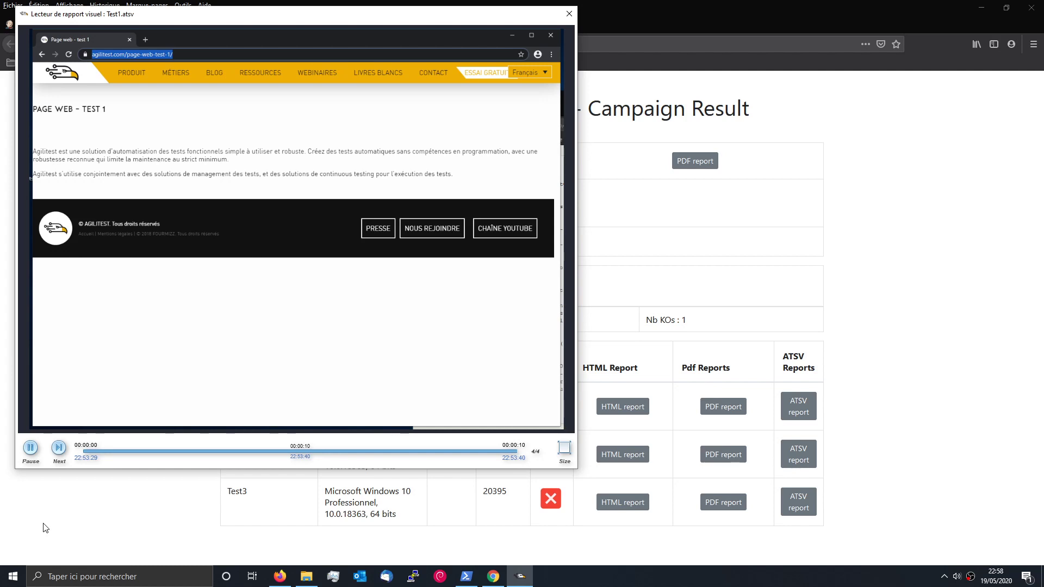
left_click(569, 13)
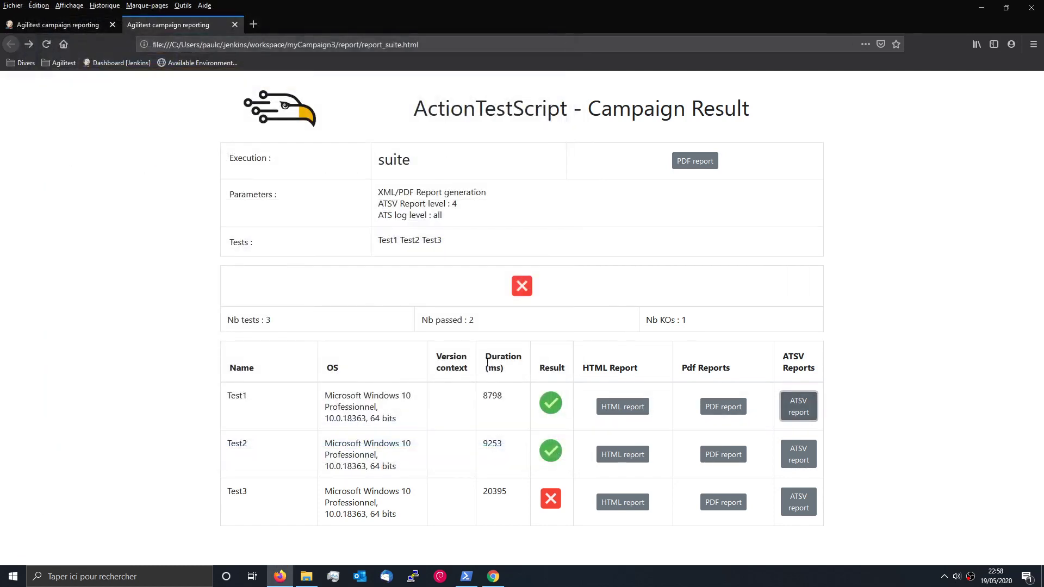
- Return to the Jenkins workspace of myCampaign3 and look through its root and report folder contents
left_click(76, 24)
left_click(11, 45)
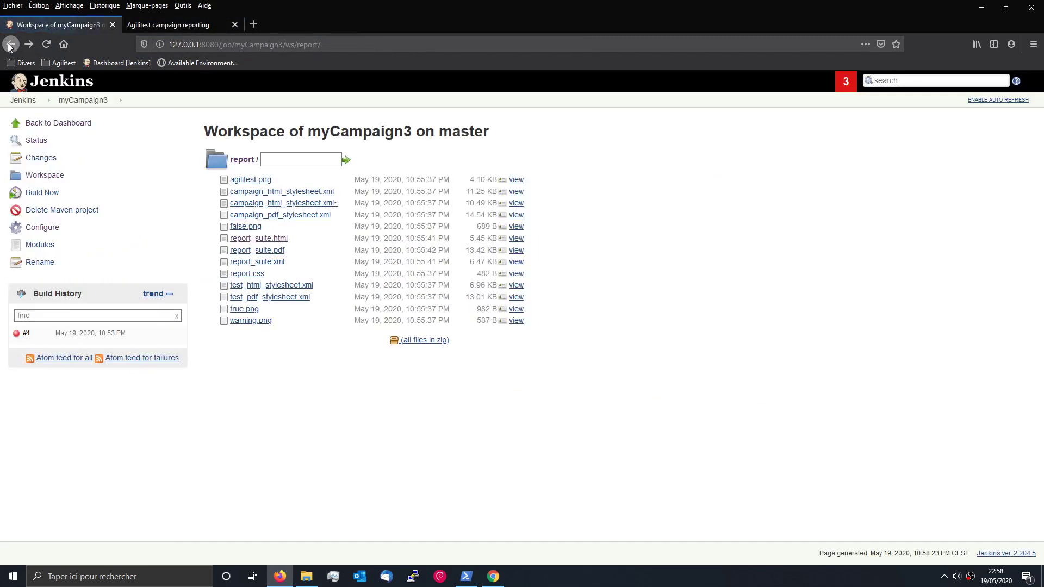
left_click(243, 162)
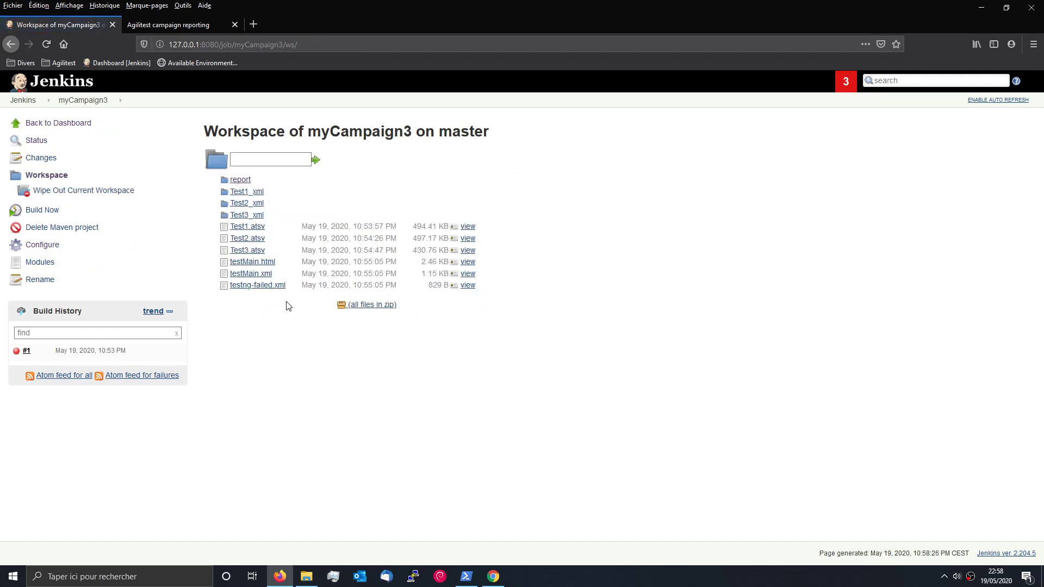
left_click(246, 181)
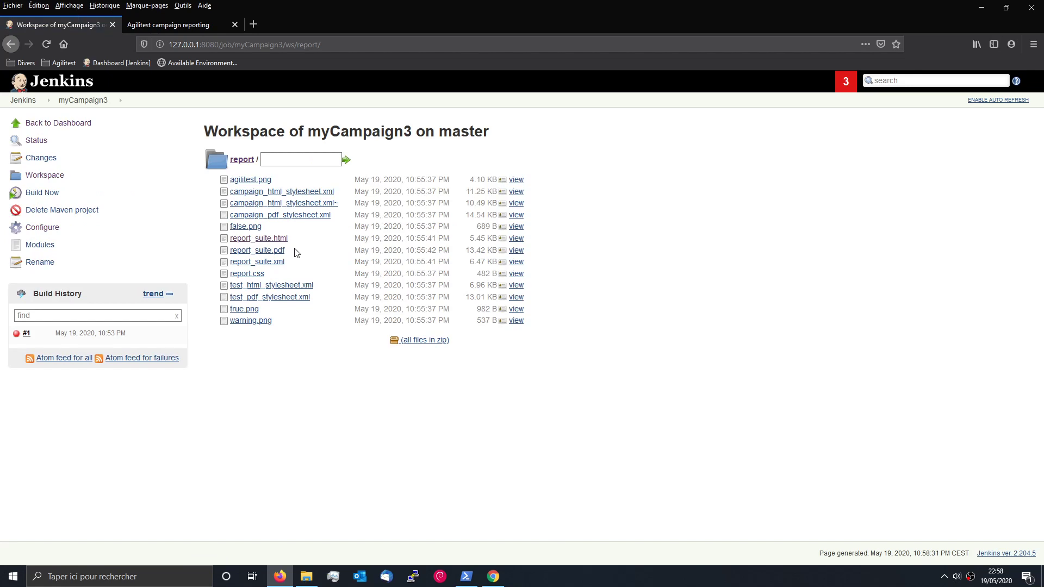
left_click(216, 160)
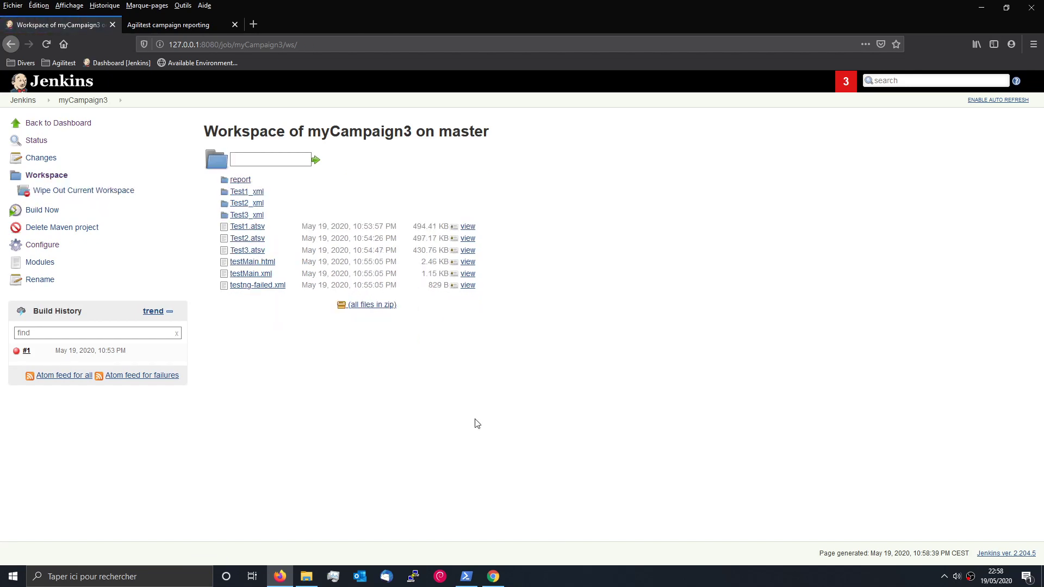
- View the TestNG report testMain.html from the workspace, and return to the myCampaign3 project page
left_click(250, 263)
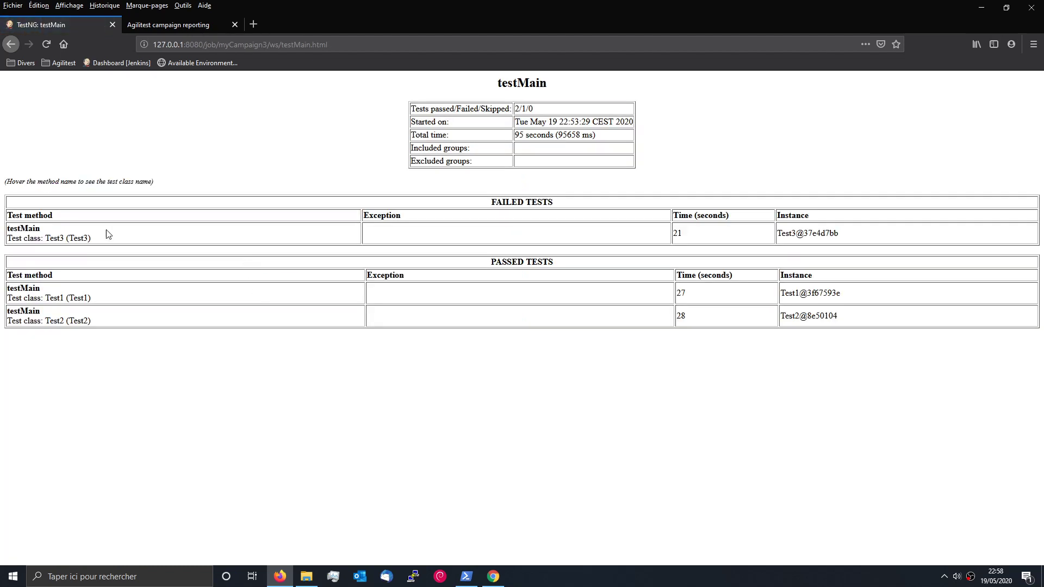
left_click(11, 44)
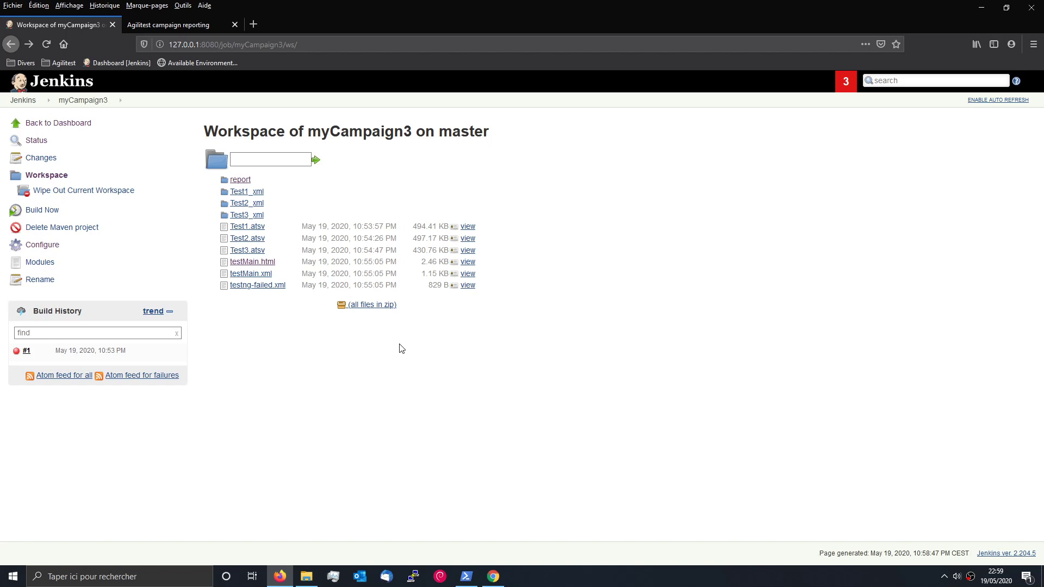
left_click(70, 101)
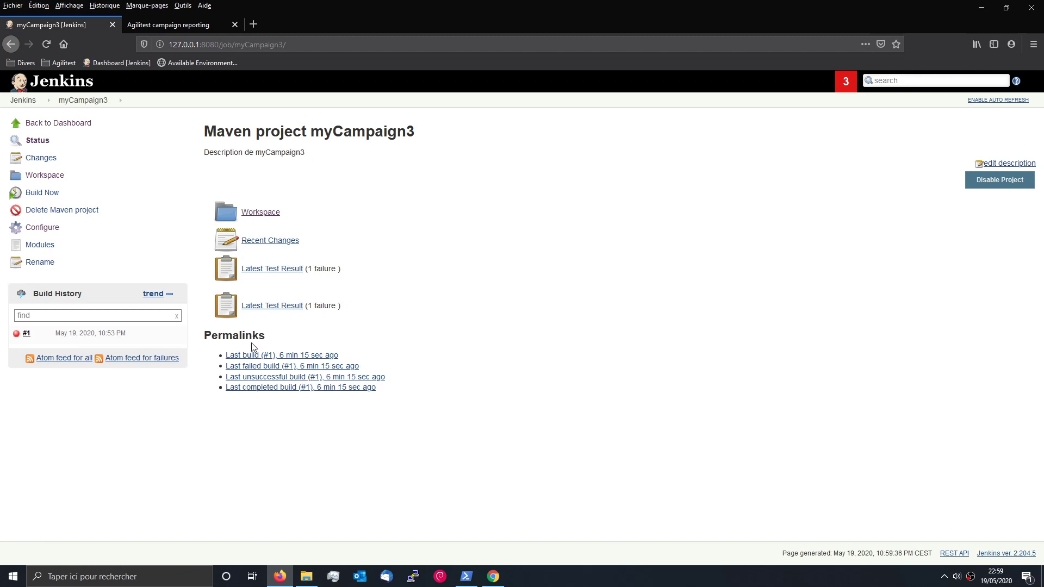
- Open the last build of myCampaign3 and look through its console output
left_click(253, 355)
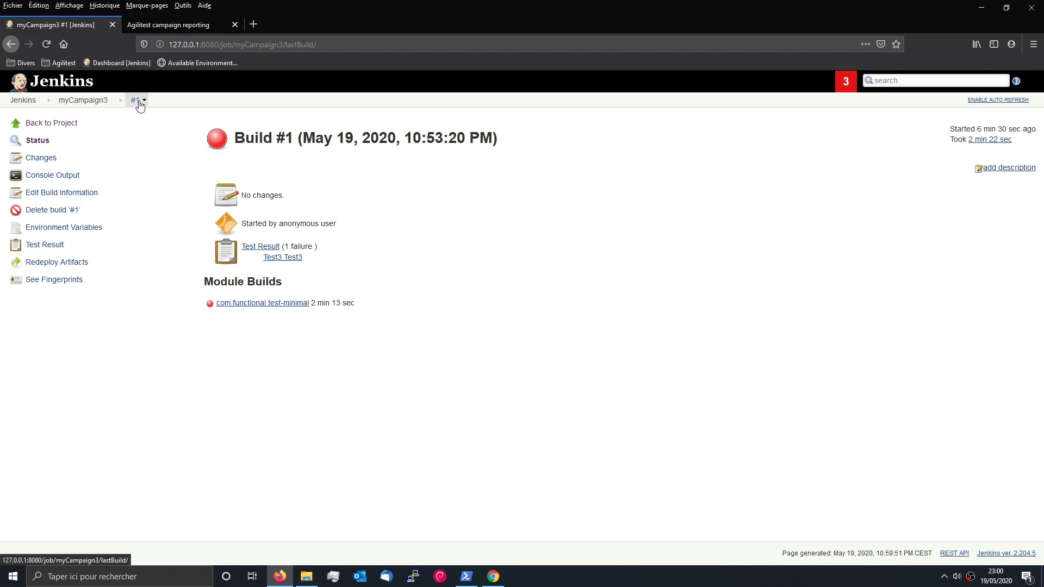
left_click(54, 175)
scroll(254, 325, "down", 20)
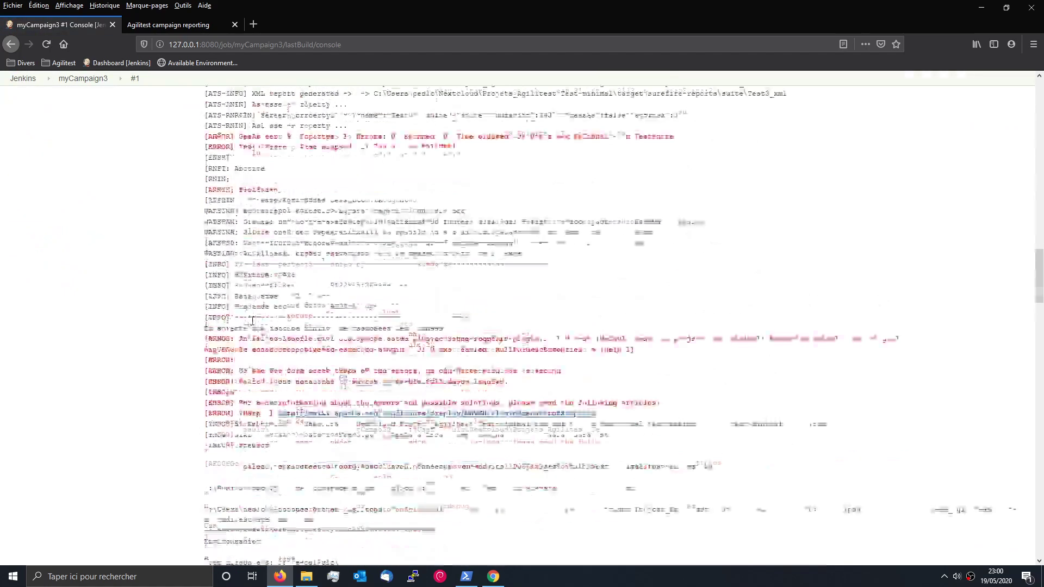
scroll(251, 325, "up", 20)
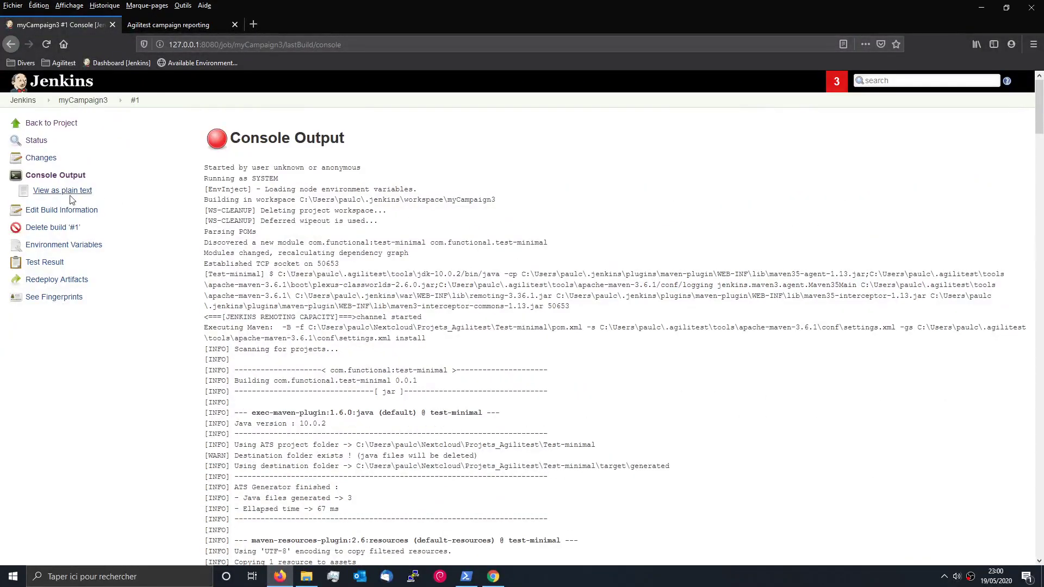
- Look through the environment variables of build #1
left_click(70, 246)
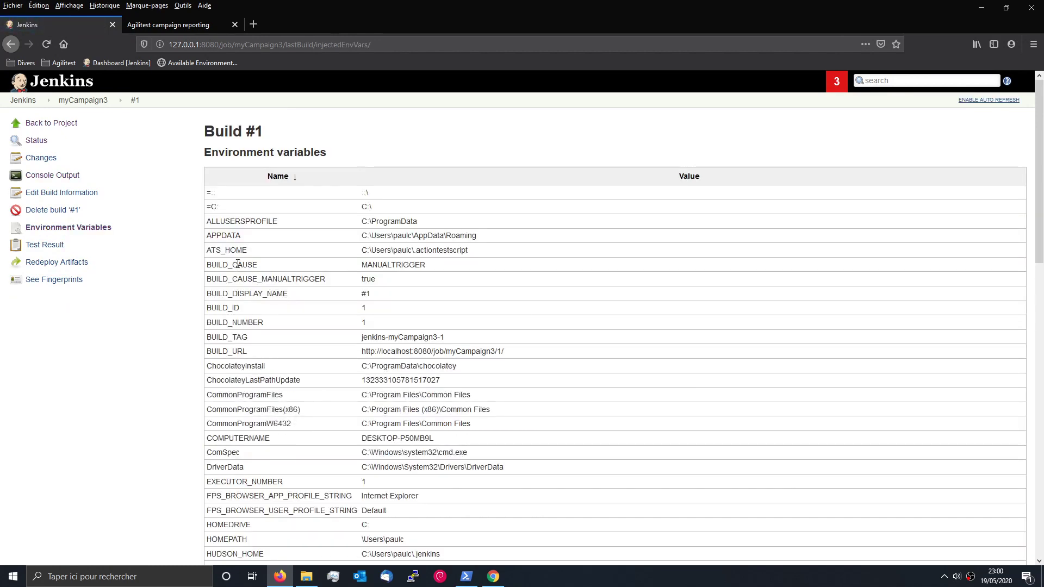
scroll(237, 264, "down", 15)
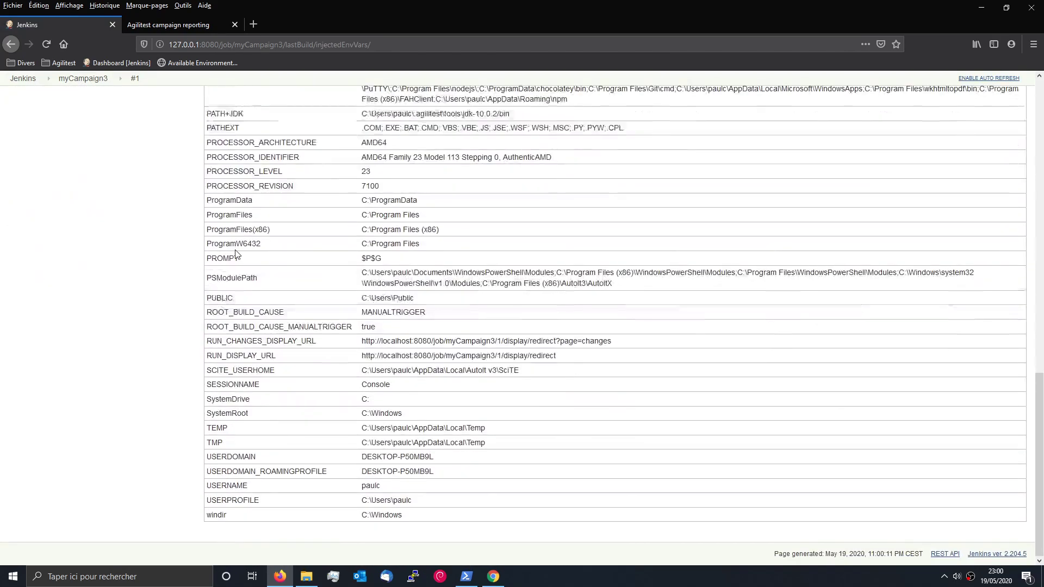
scroll(264, 348, "up", 15)
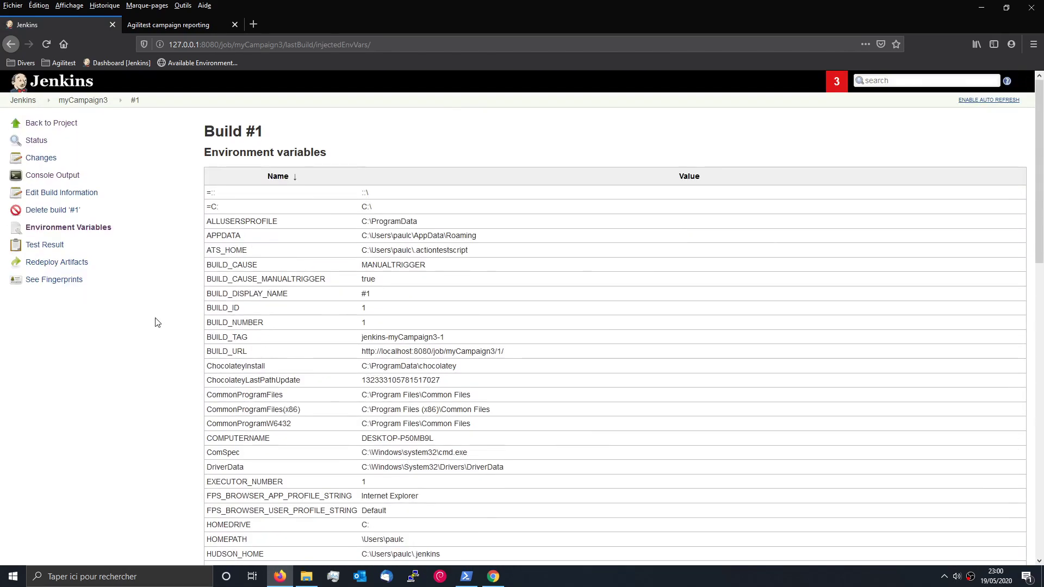
- Open the build's test results, examine the standard output of Test3.Test3, and return to the results overview
left_click(44, 246)
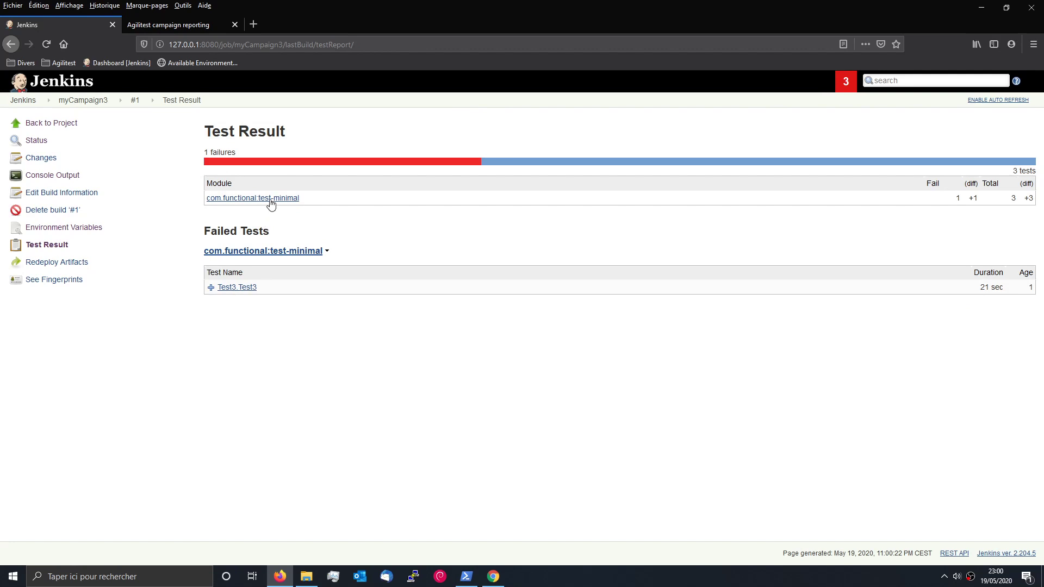
left_click(242, 287)
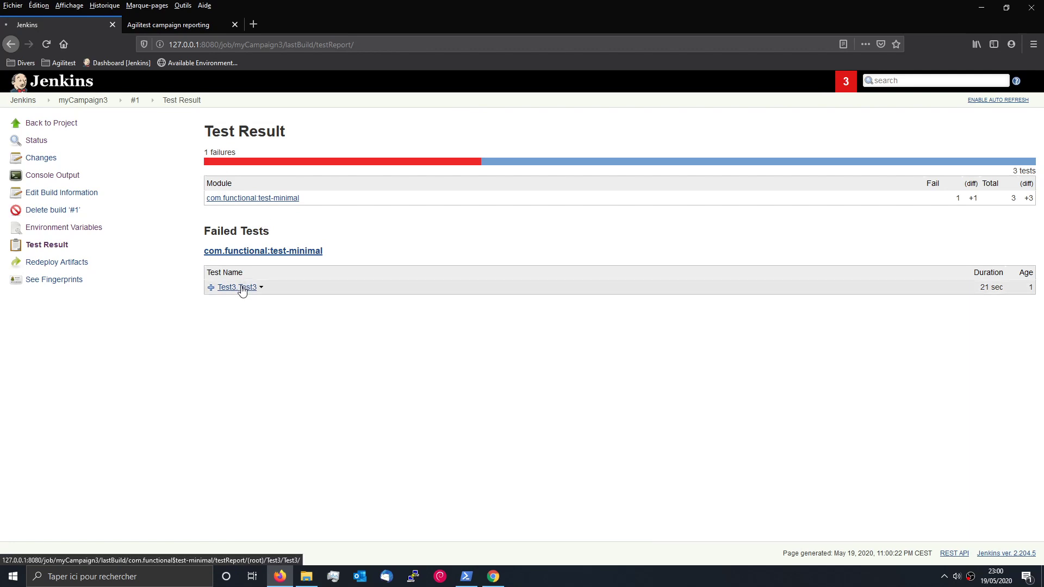
scroll(325, 292, "down", 2)
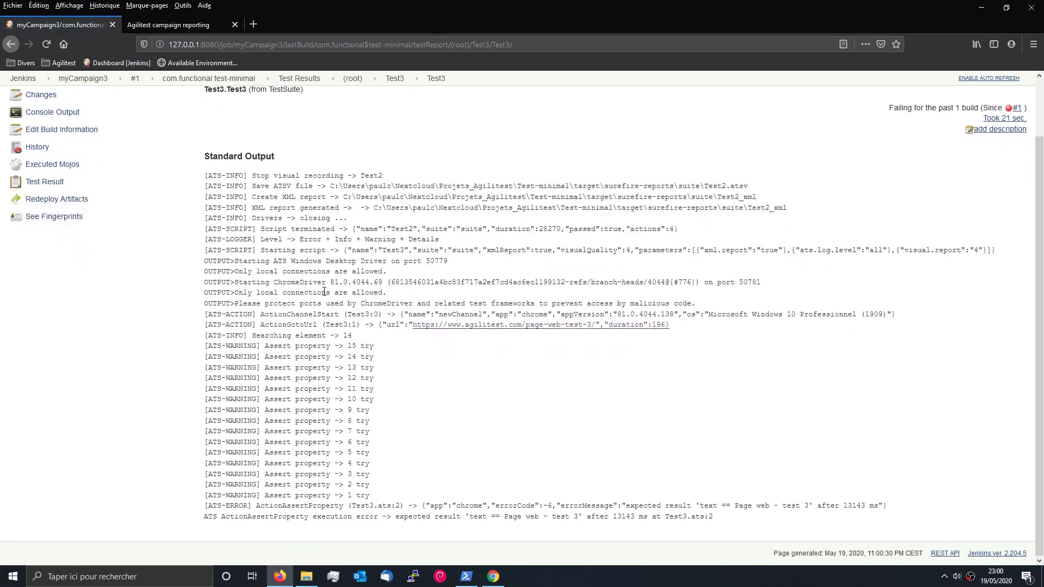
left_click(10, 44)
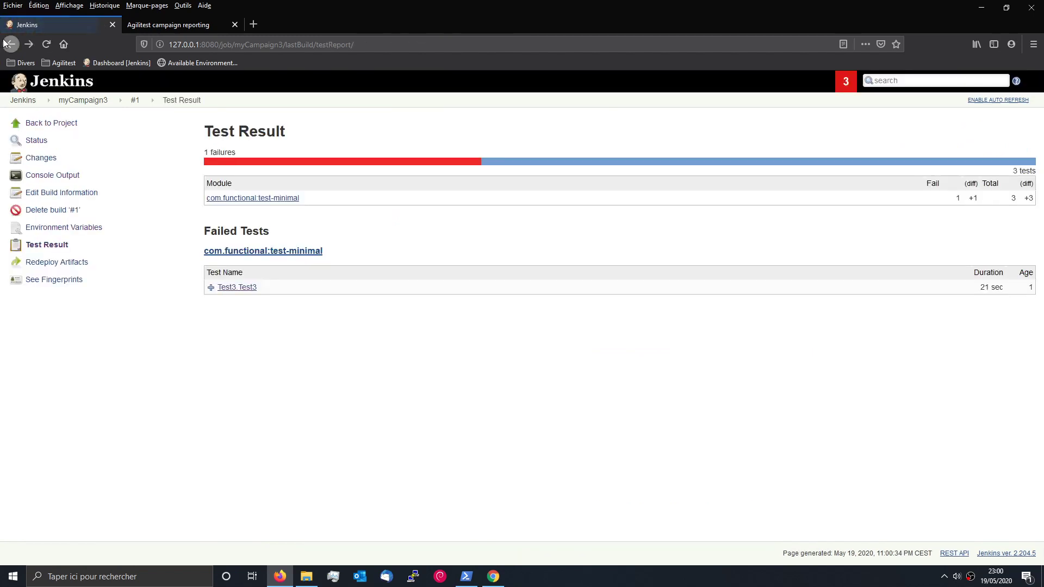
- Examine the individual results of Test1, Test2 and Test3 in the (root) package of the com.functional:test-minimal module
left_click(254, 200)
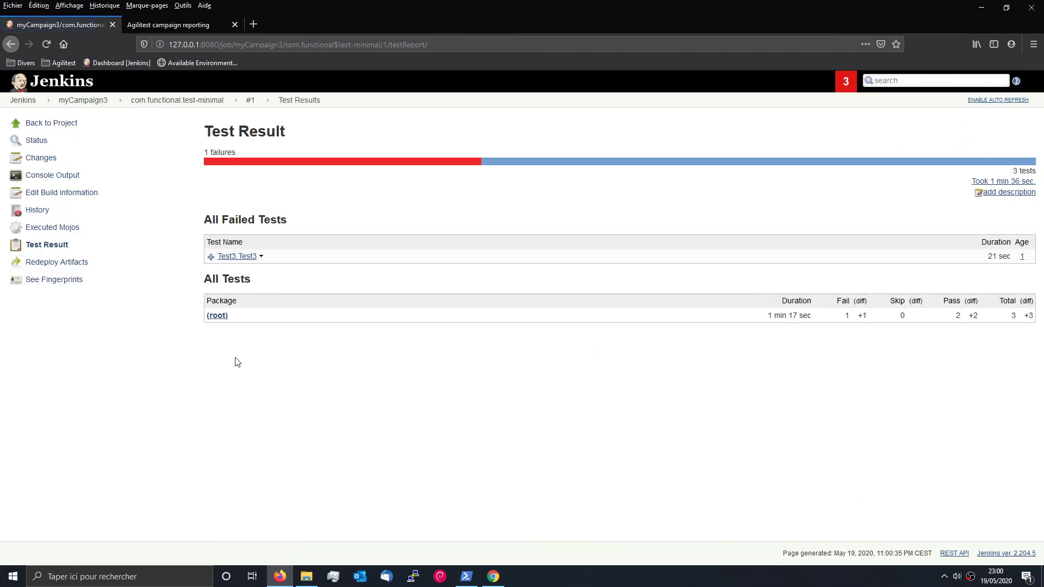
left_click(218, 316)
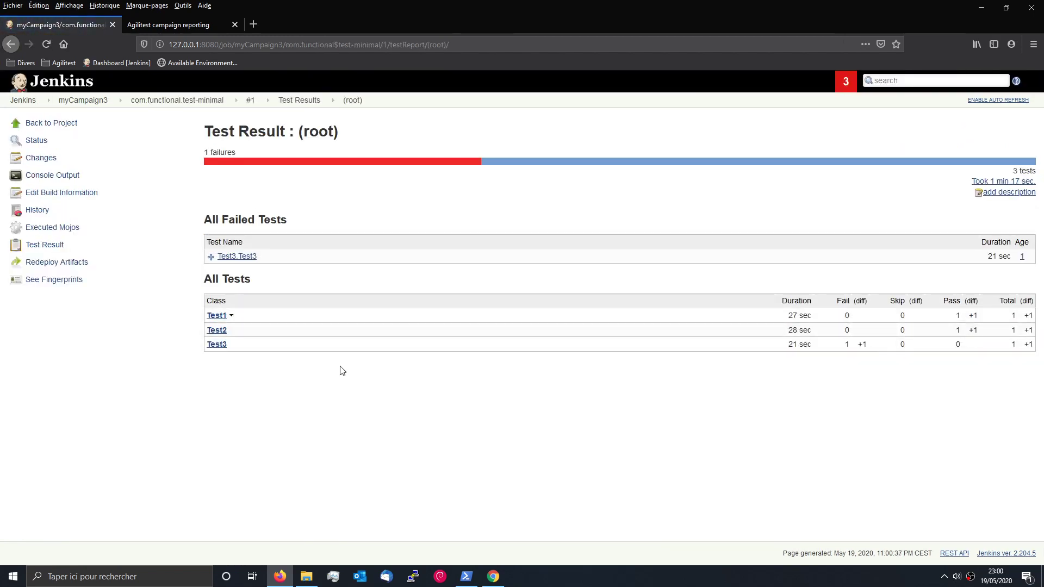
left_click(217, 316)
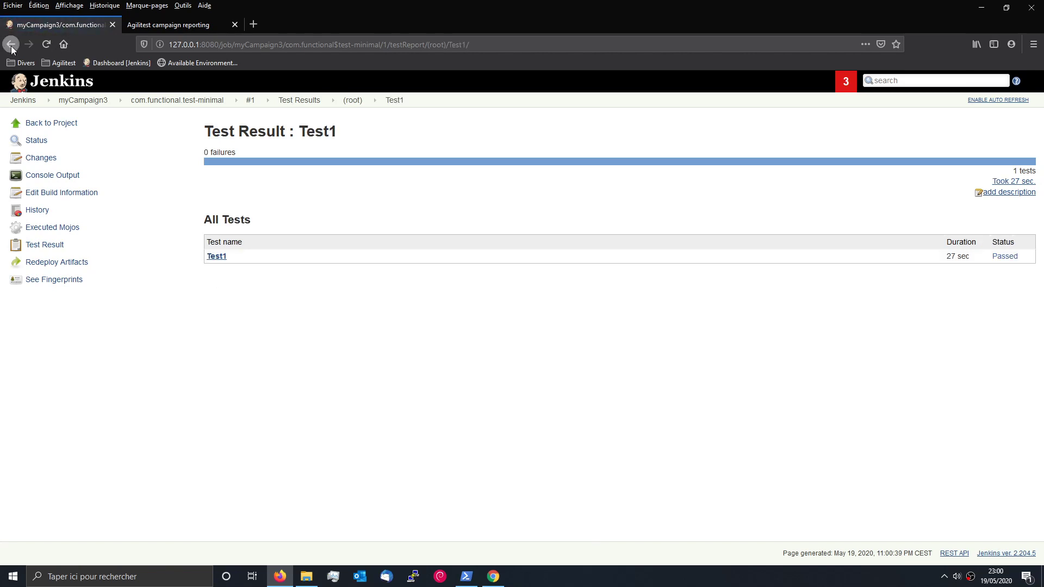
left_click(11, 44)
left_click(219, 330)
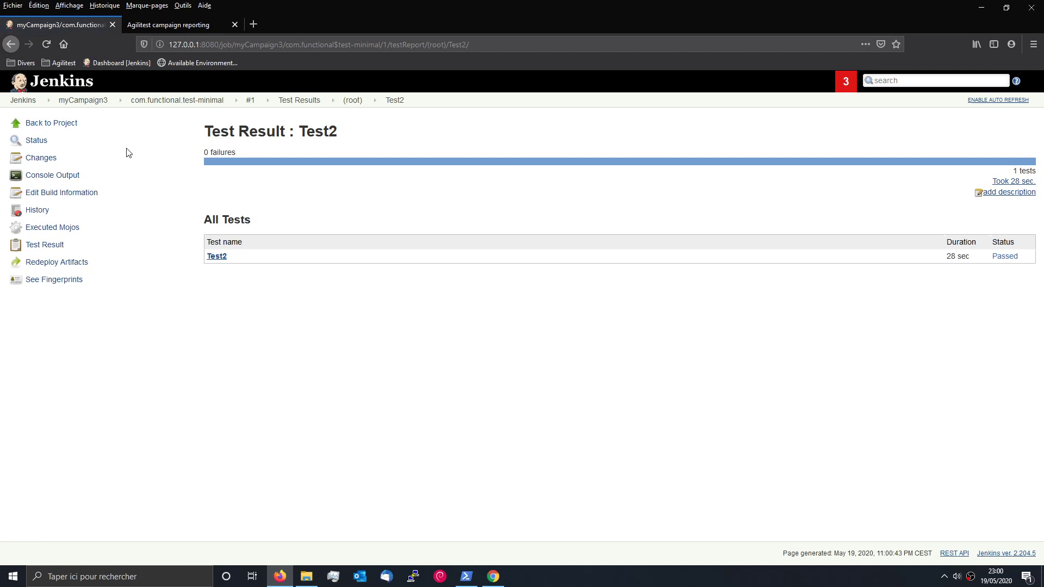
left_click(12, 44)
left_click(215, 343)
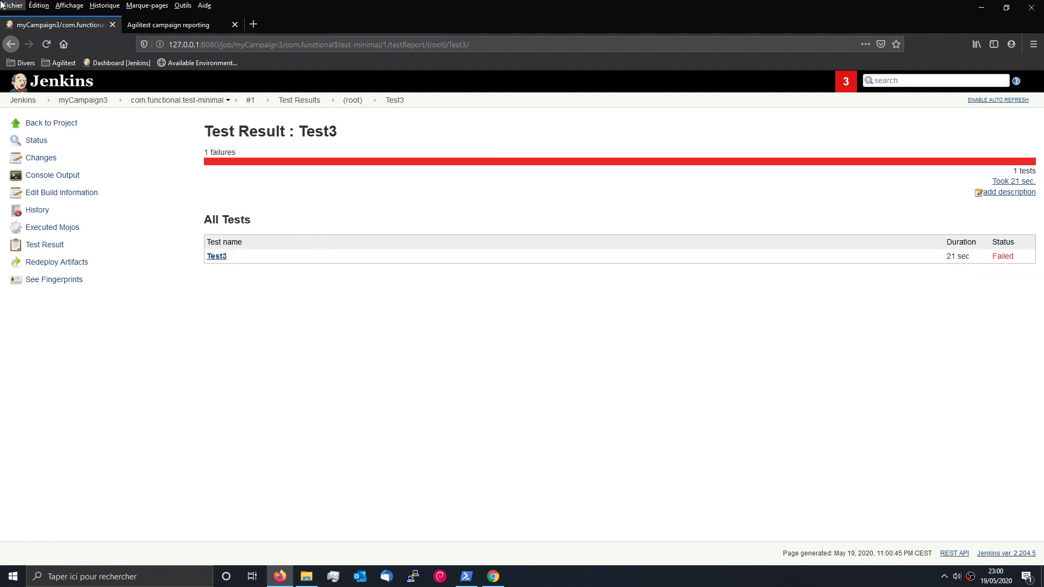
left_click(11, 44)
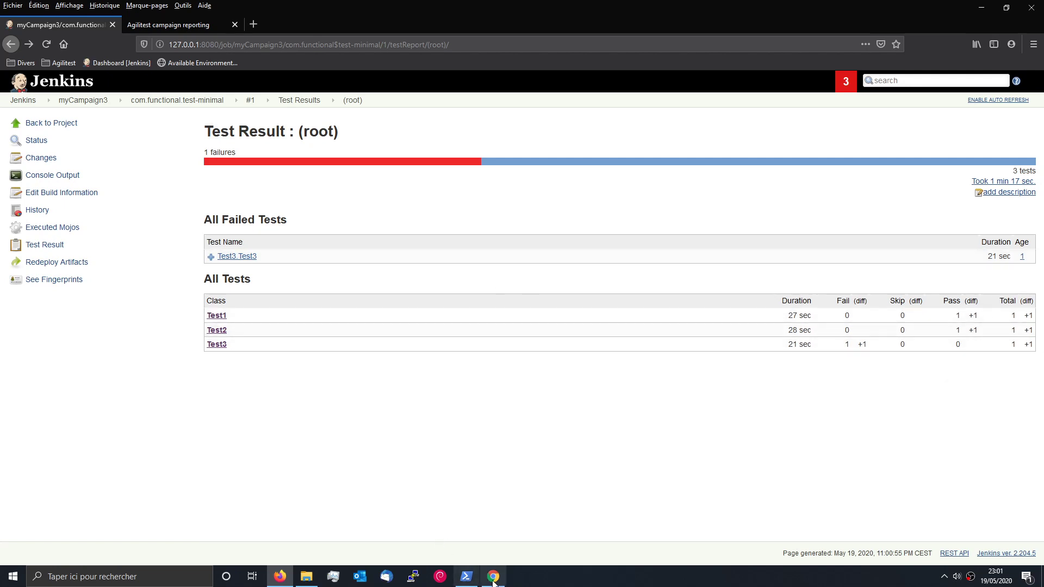
- Switch to File Explorer and reopen report_suite.html from the myCampaign3 report folder
left_click(307, 577)
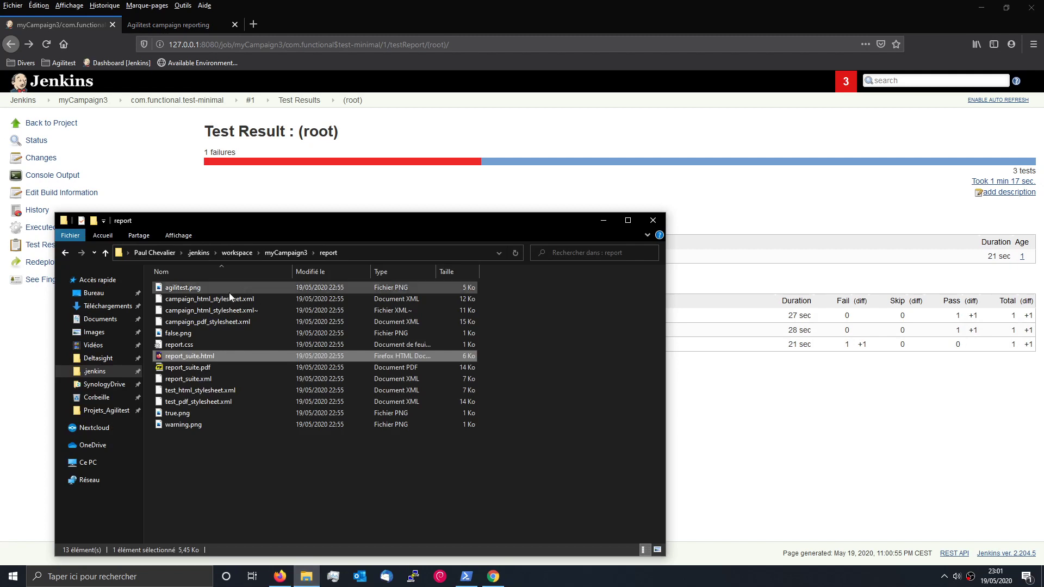
double_click(205, 358)
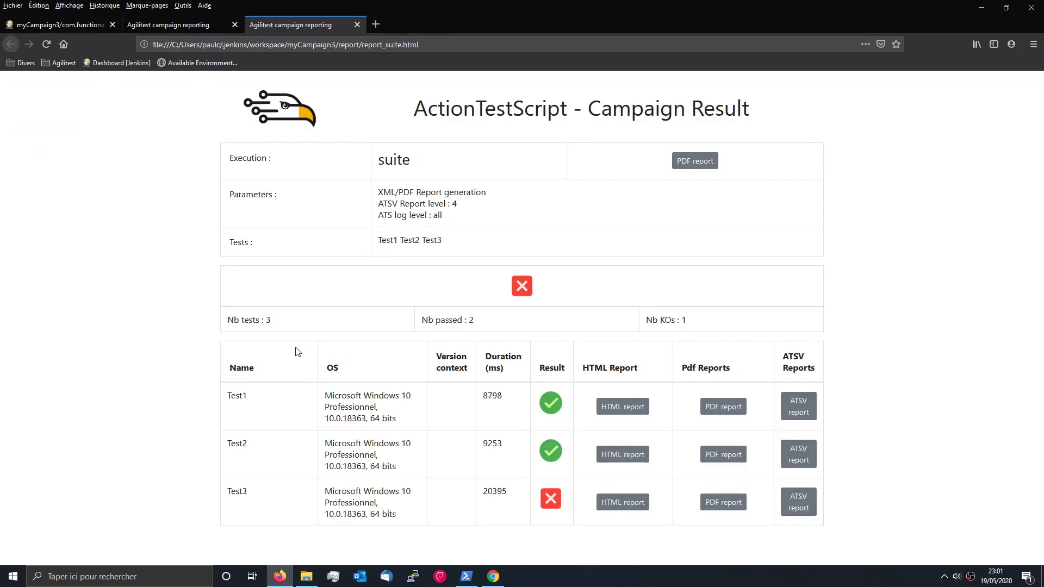